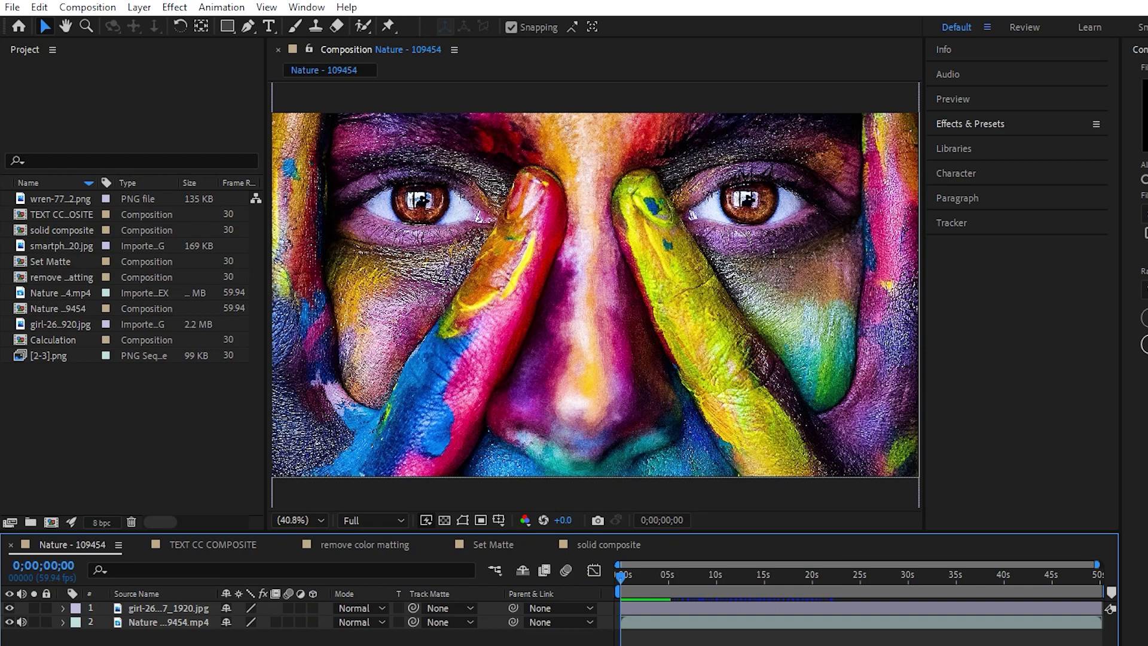
Toggle the visibility of the girl image layer off and on to compare it with the nature footage underneath
click(10, 607)
click(9, 607)
click(10, 607)
click(10, 607)
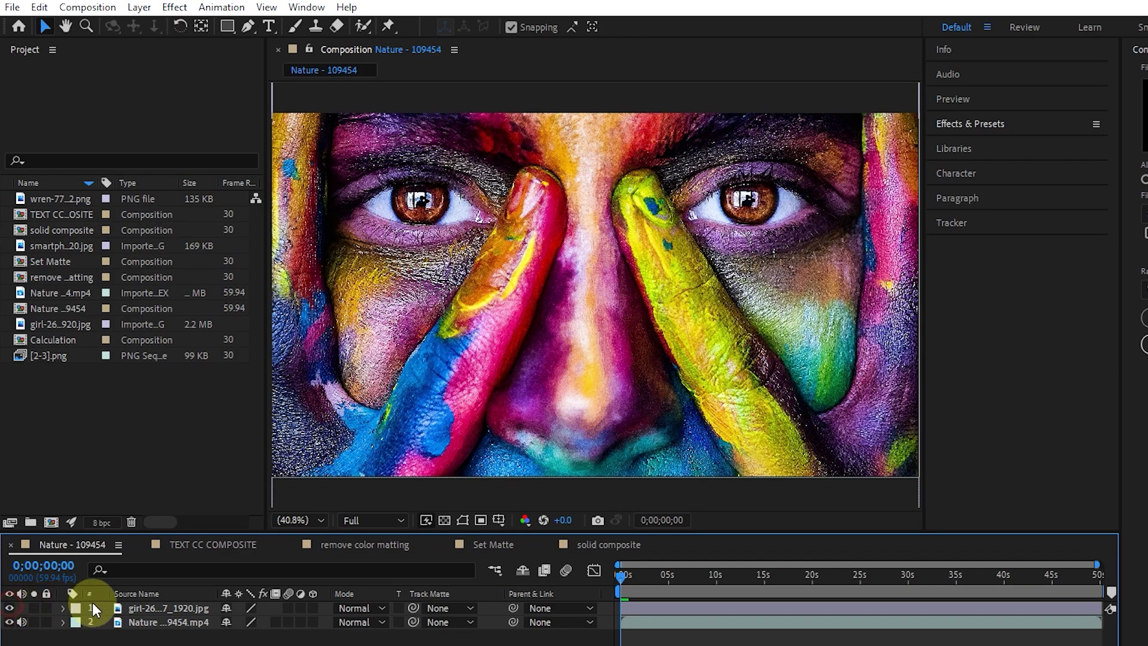
Apply the Arithmetic channel effect to the girl image layer with Red Value 80, Green Value 44 and Blue Value 34
click(971, 122)
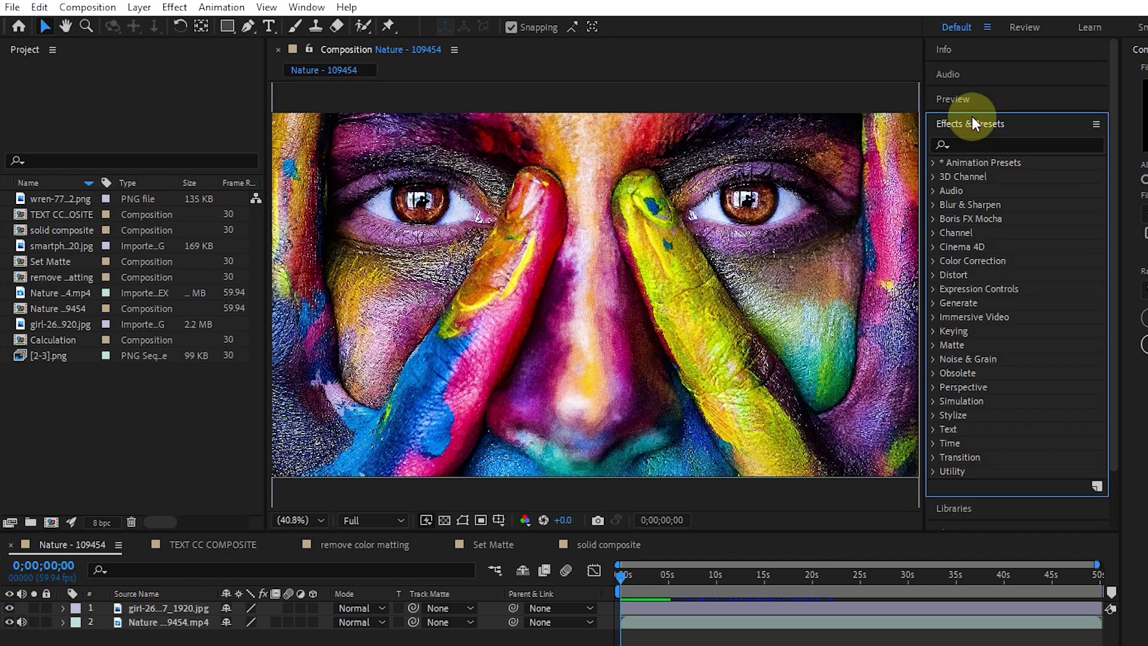
click(934, 233)
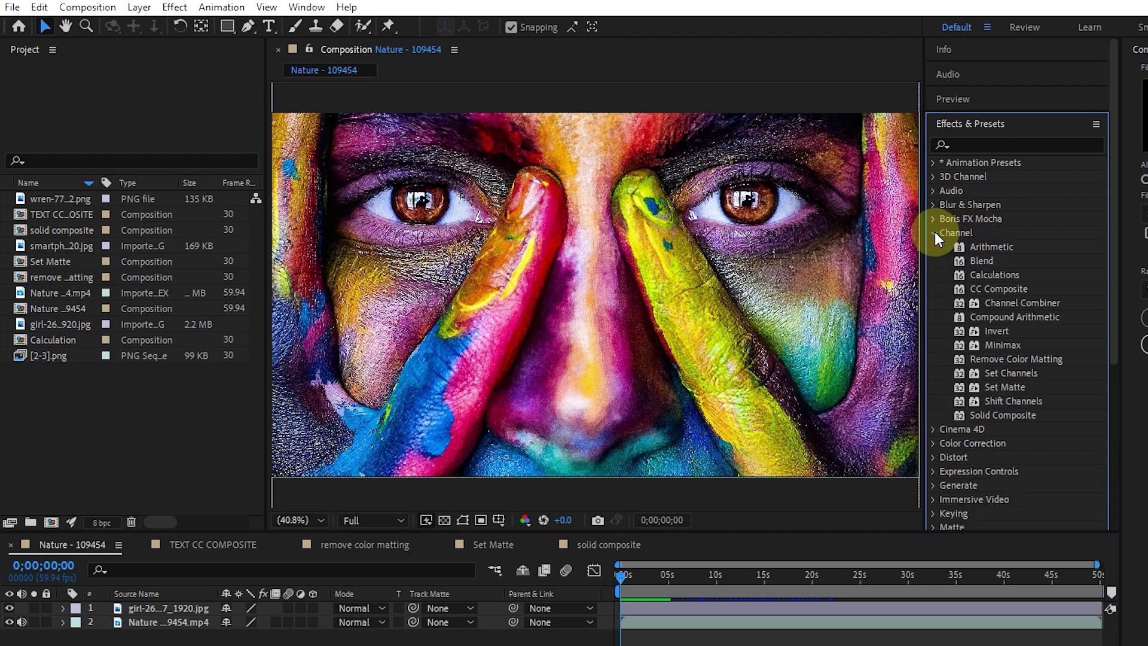
drag(997, 246, 534, 318)
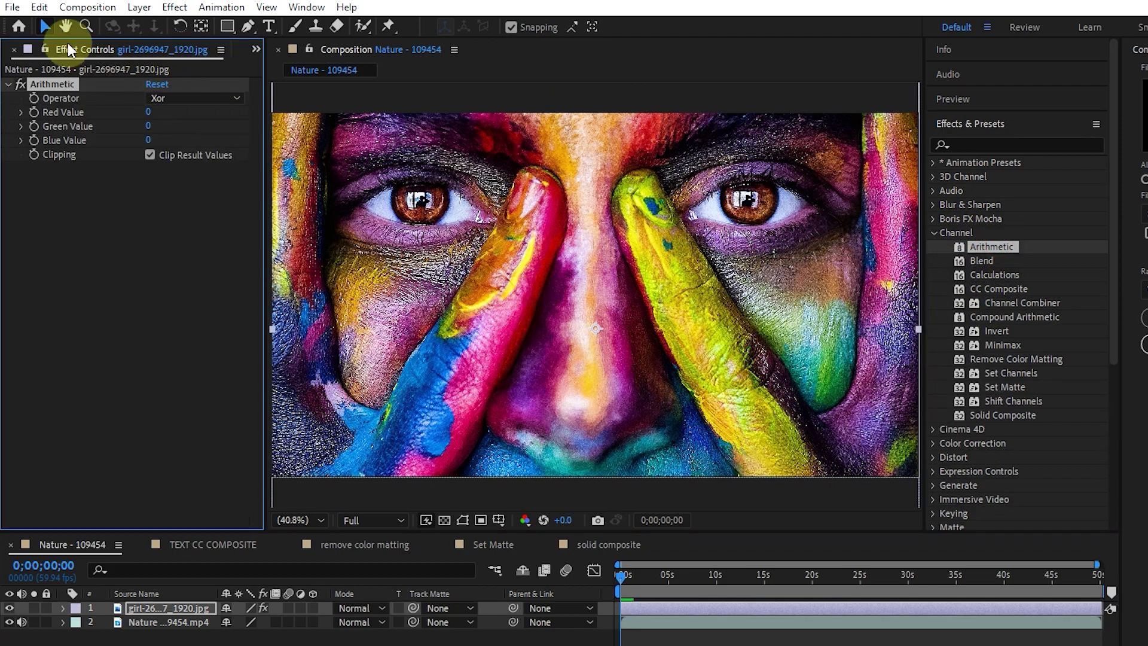
drag(148, 112, 236, 115)
drag(151, 126, 173, 138)
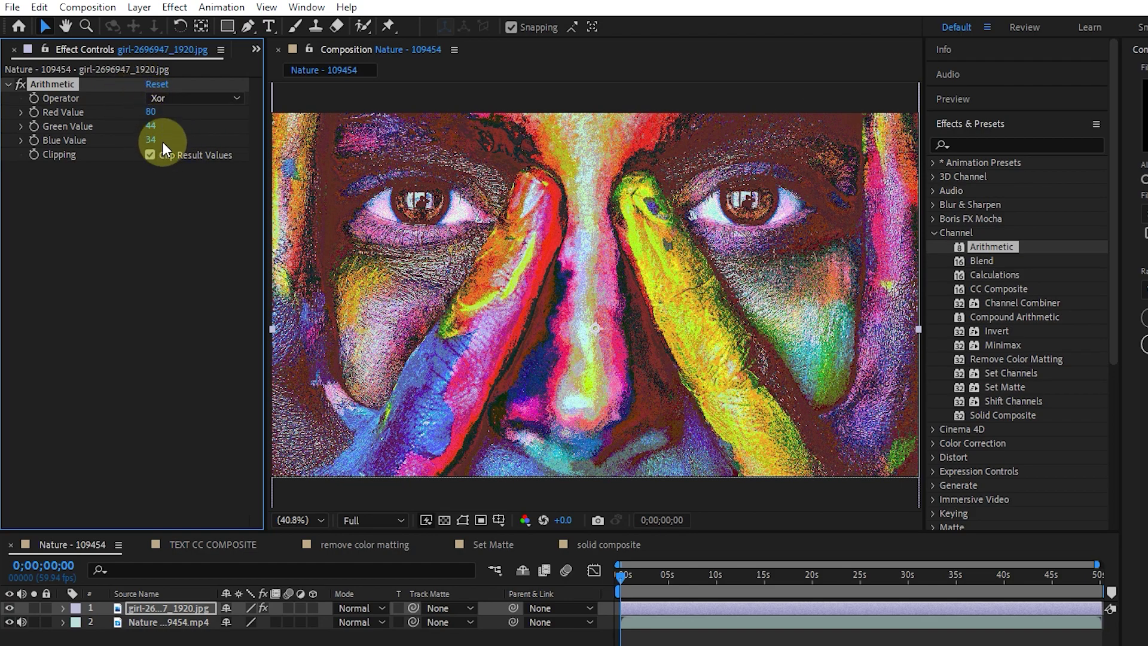
Try the Add, Max and And operators of the Arithmetic effect on the girl image
click(179, 98)
click(179, 167)
click(180, 98)
click(183, 243)
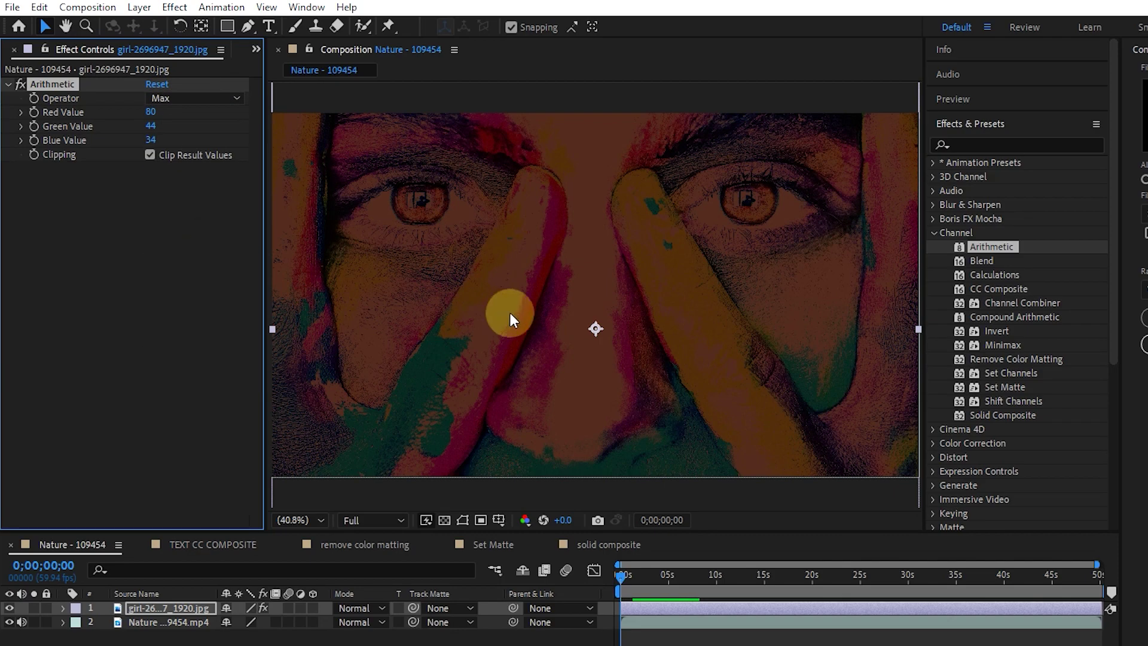
click(179, 99)
click(182, 116)
Try the Slice, Multiply and Screen operators of the Arithmetic effect on the girl image
click(186, 98)
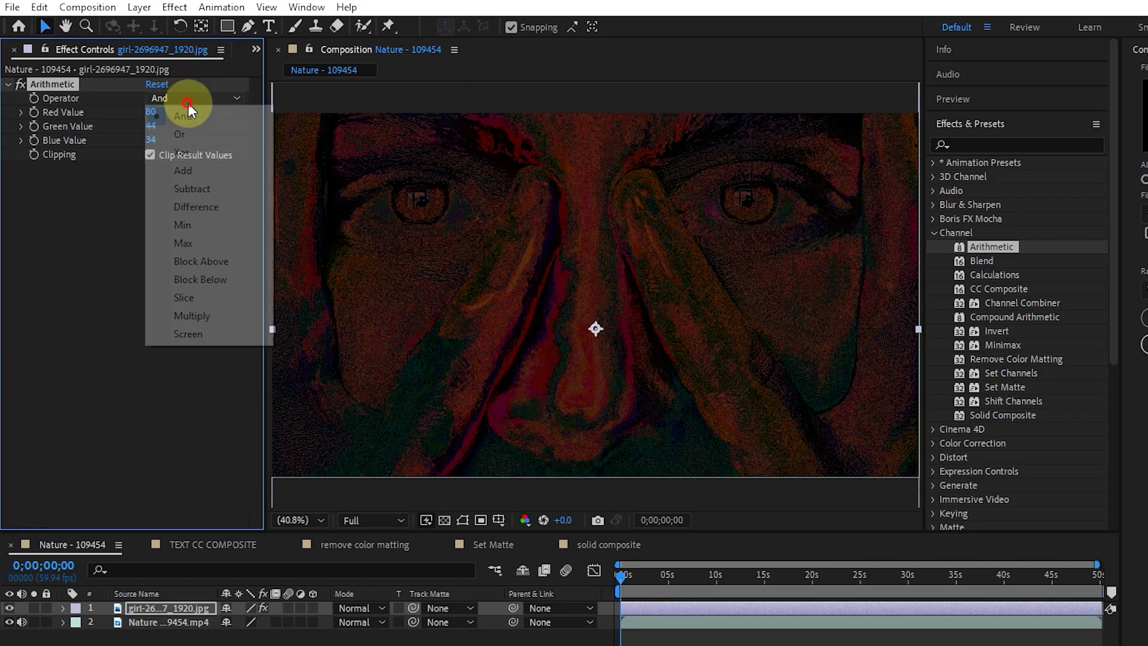
click(203, 297)
click(182, 97)
click(218, 316)
click(197, 98)
click(188, 333)
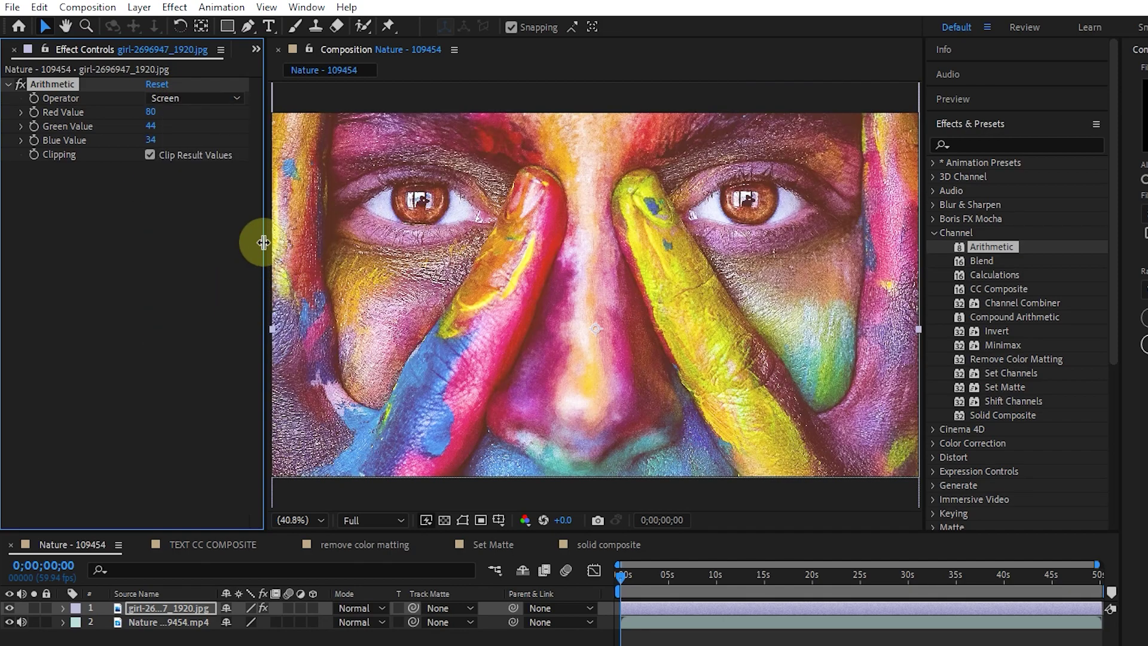
Restore the Arithmetic effect's Xor operator and default values, and delete the effect from the girl image layer
click(190, 99)
click(195, 152)
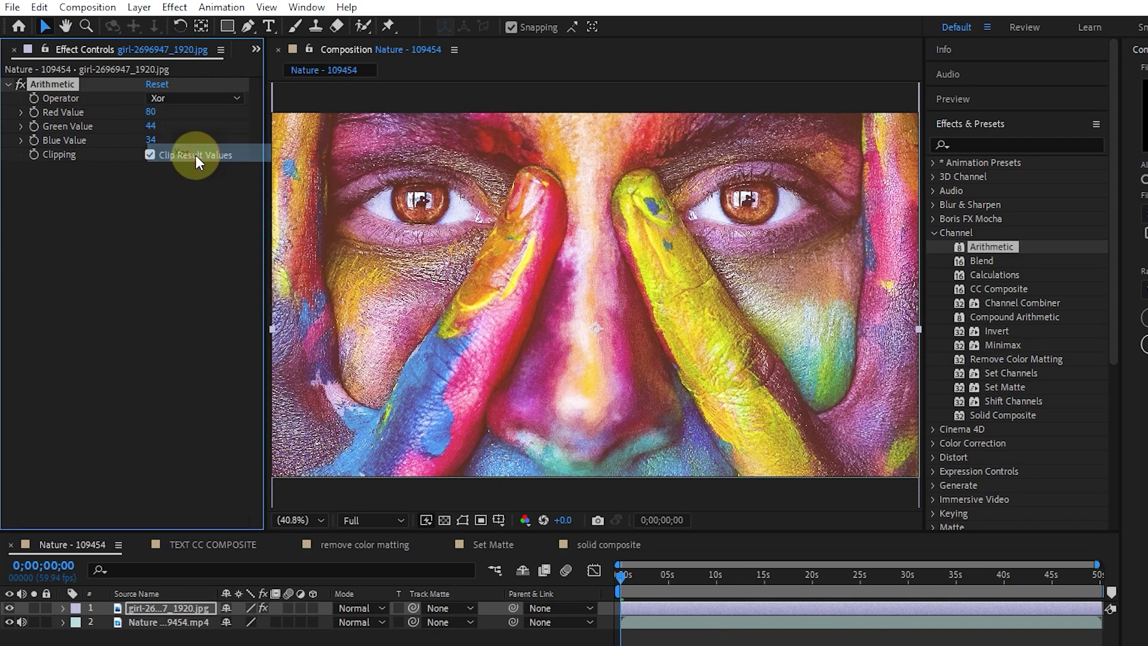
click(156, 85)
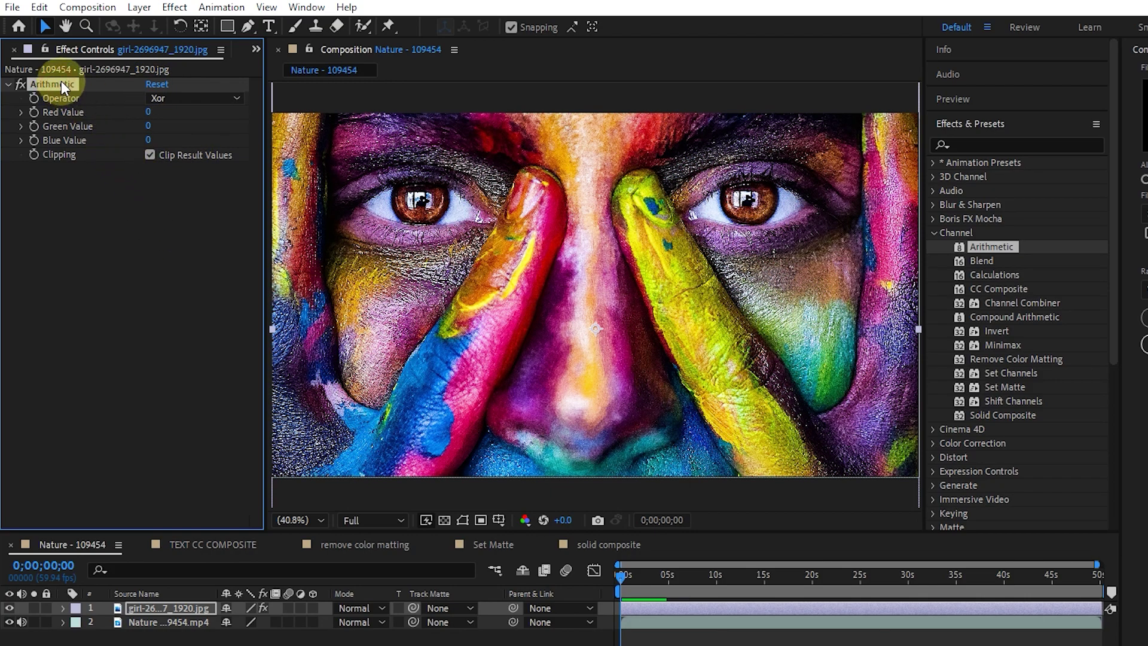
key(Delete)
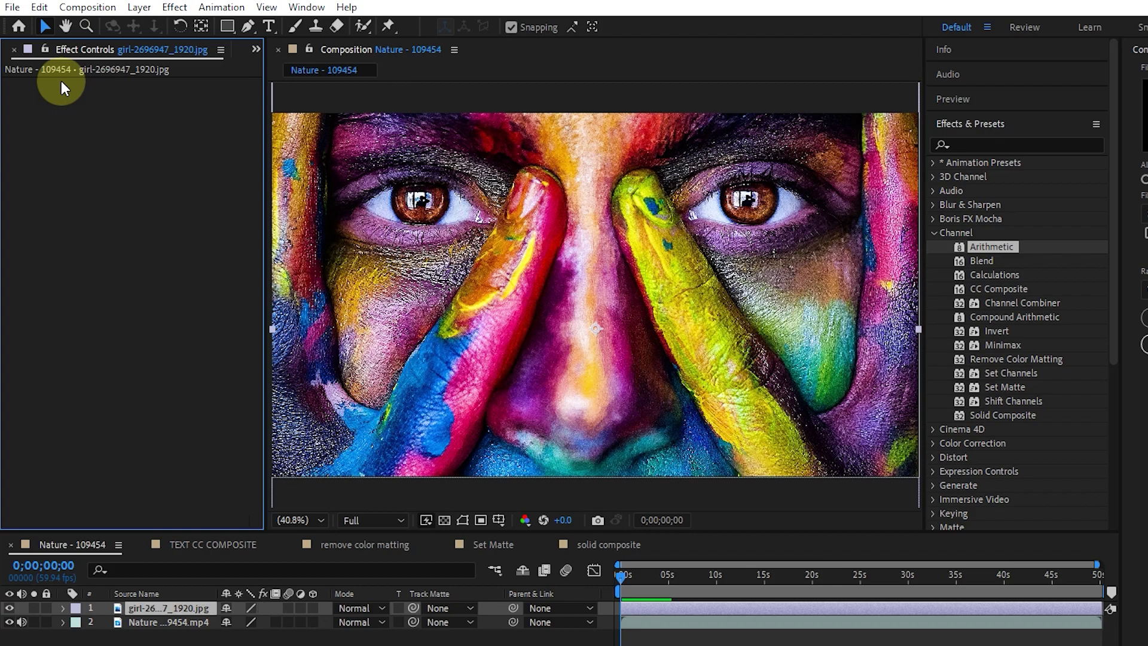
Apply the Blend effect to the girl image layer, blending with Nature - 109454.mp4 and Blend With Original at 49%
drag(983, 262, 170, 606)
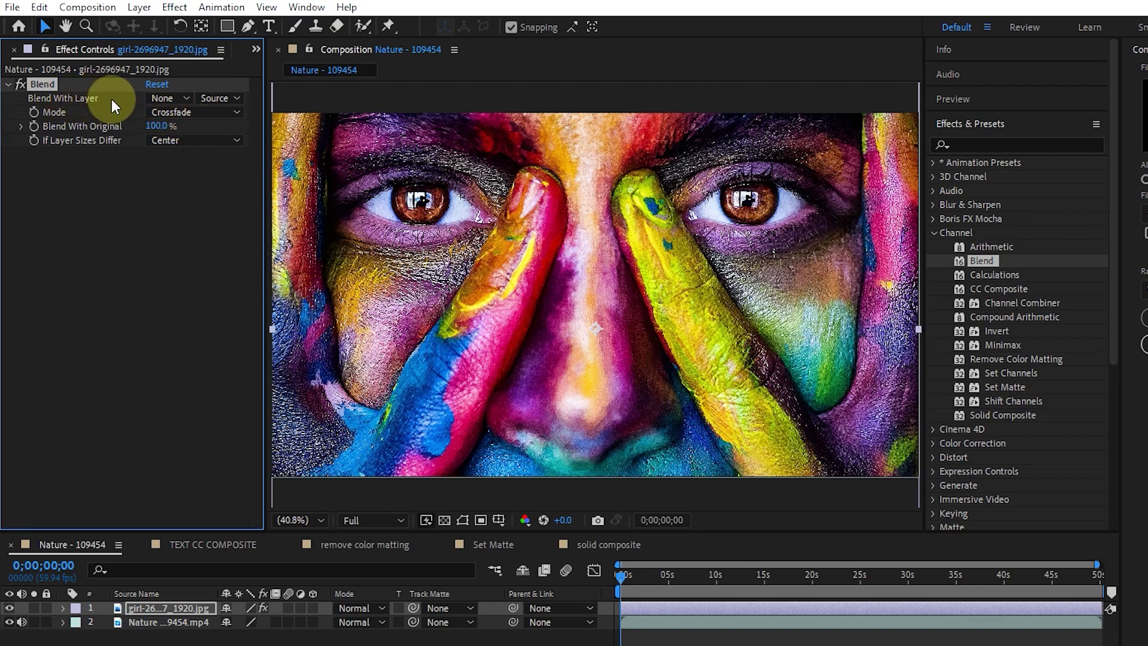
click(156, 99)
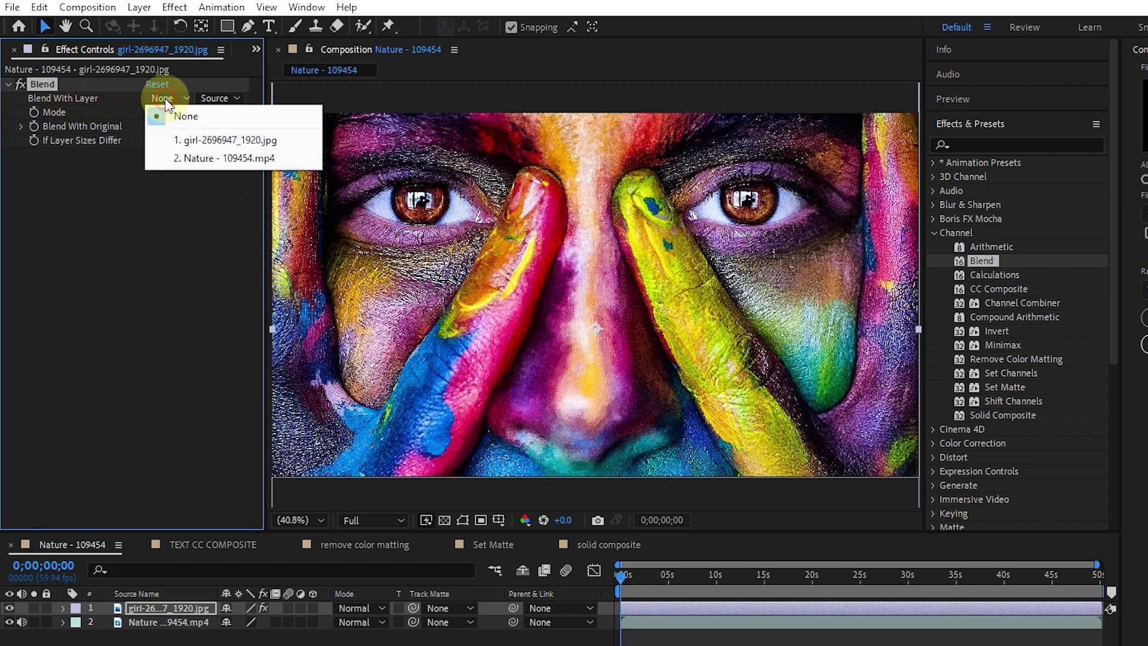
click(199, 159)
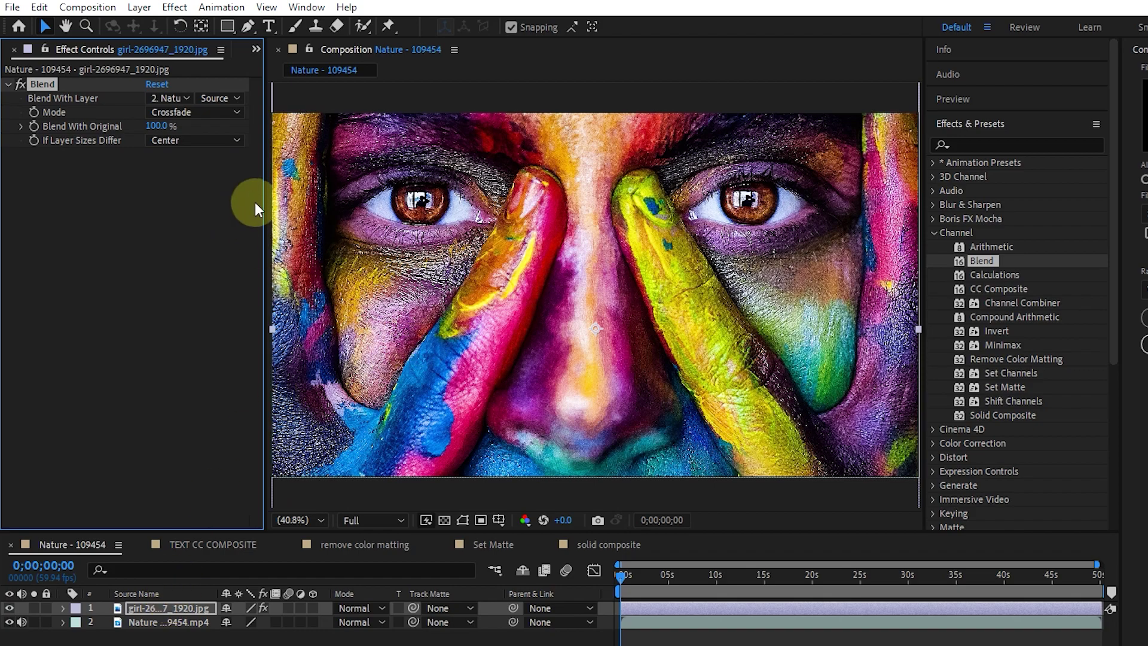
drag(163, 126, 88, 127)
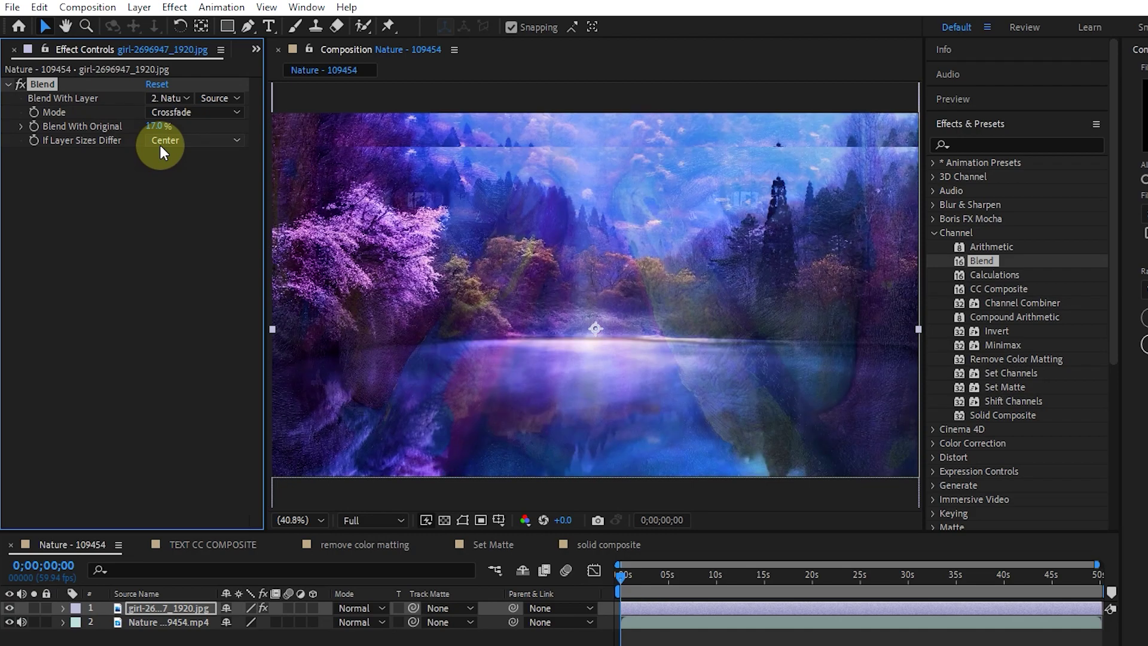
drag(156, 126, 187, 128)
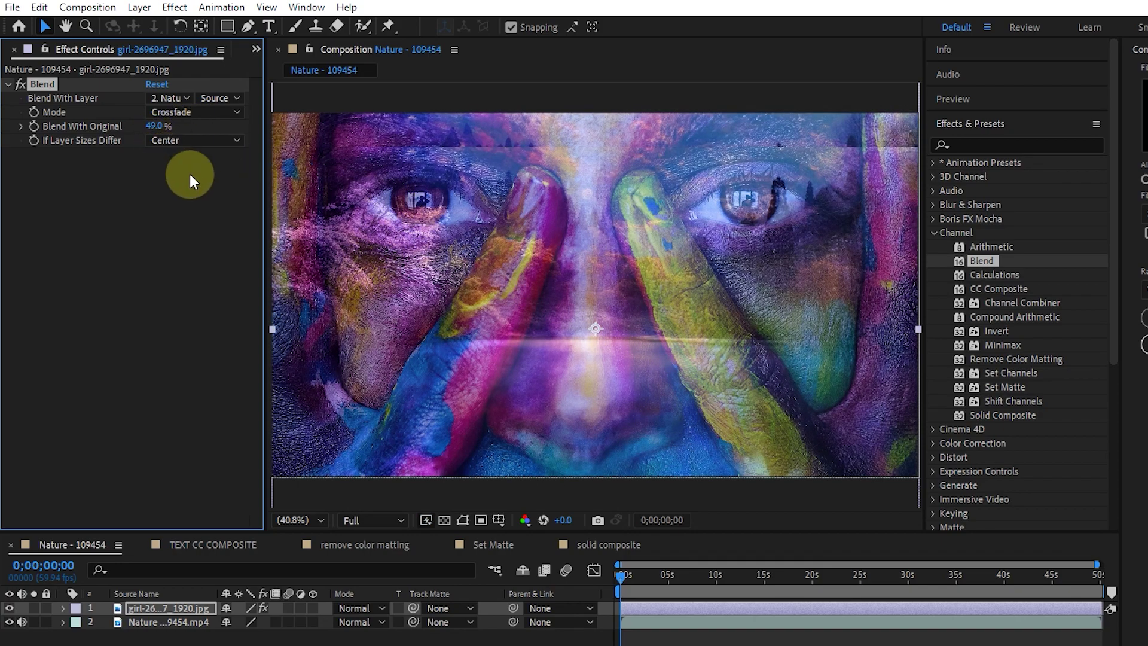
Try the Blend modes Color Only, Tint Only, Darken Only and Lighten Only, ending back on Crossfade
click(168, 111)
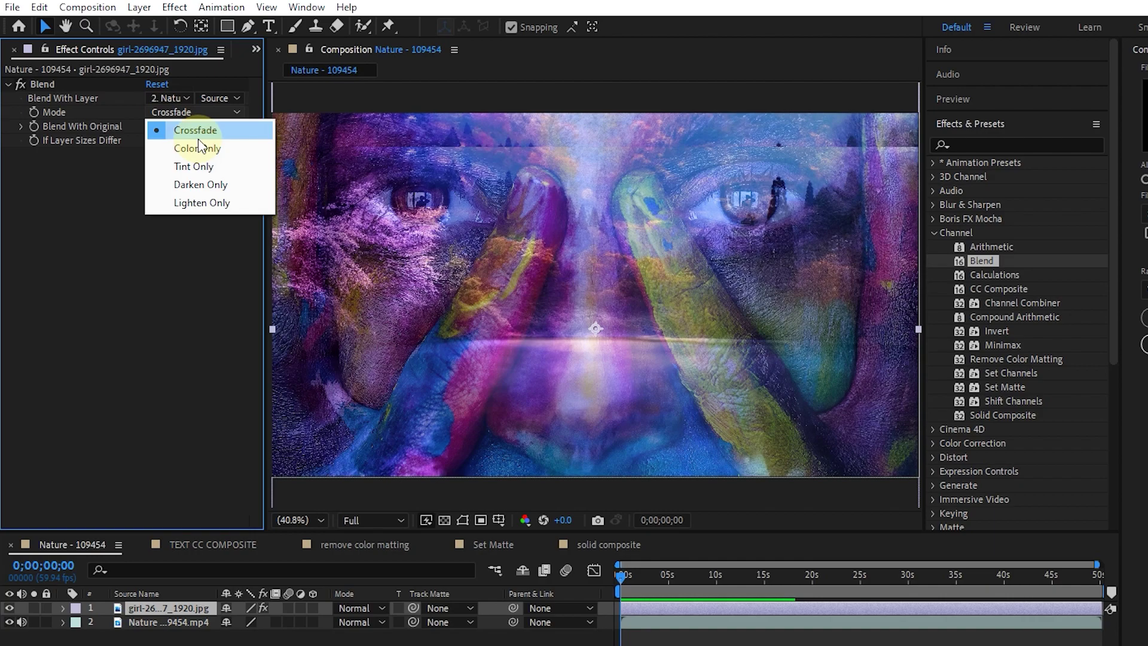
click(199, 148)
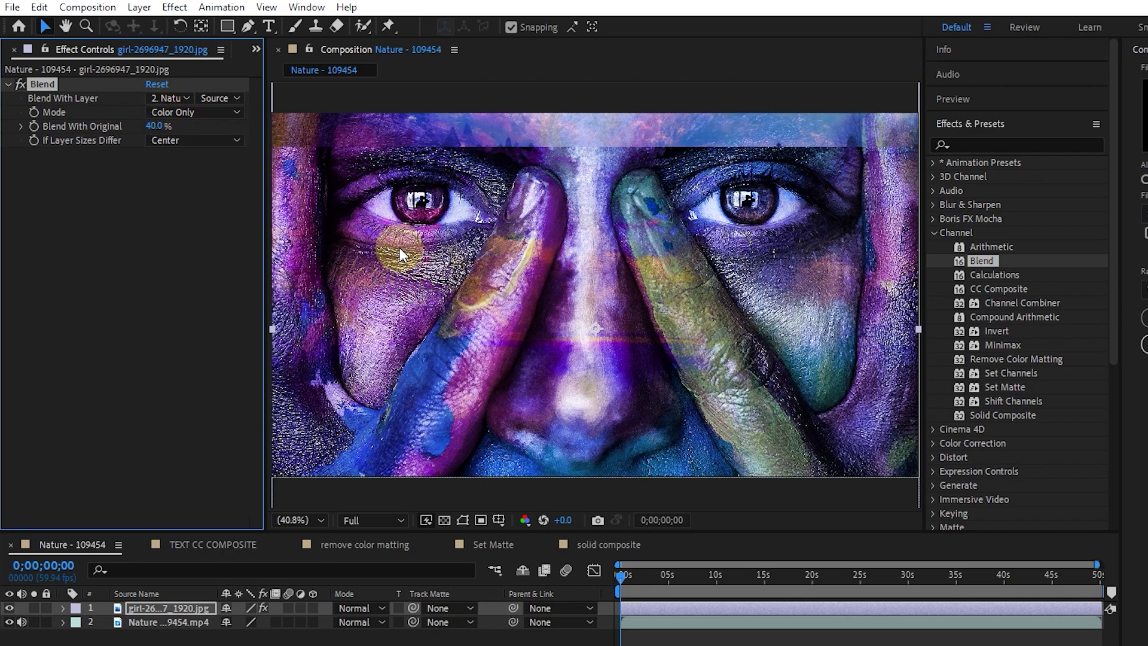
click(180, 111)
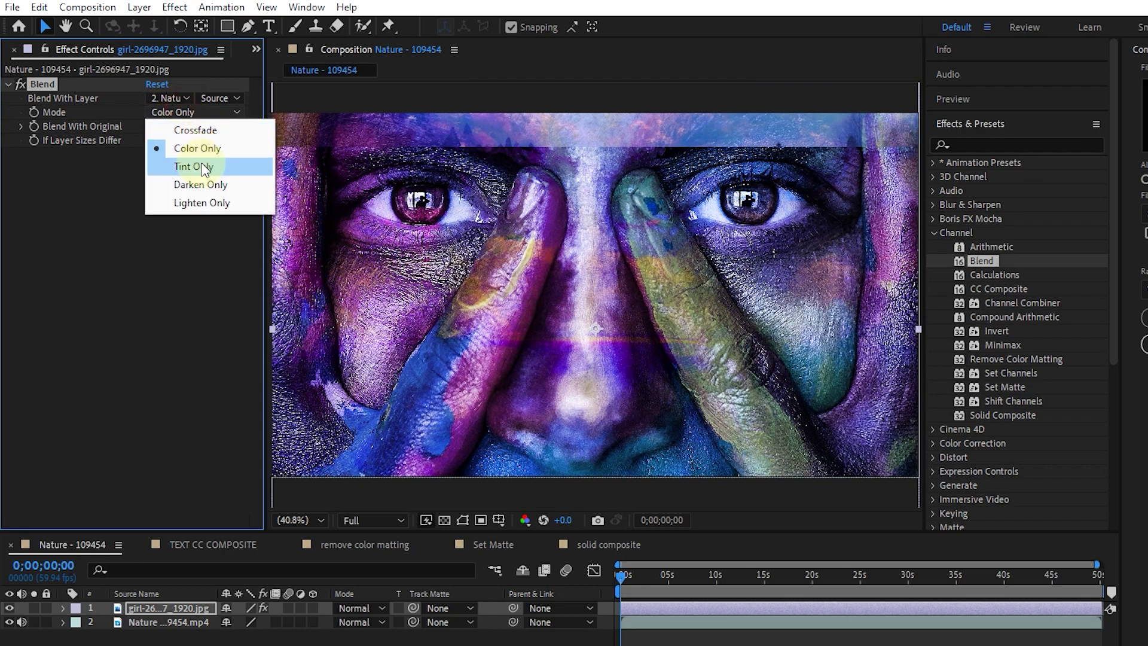
click(195, 166)
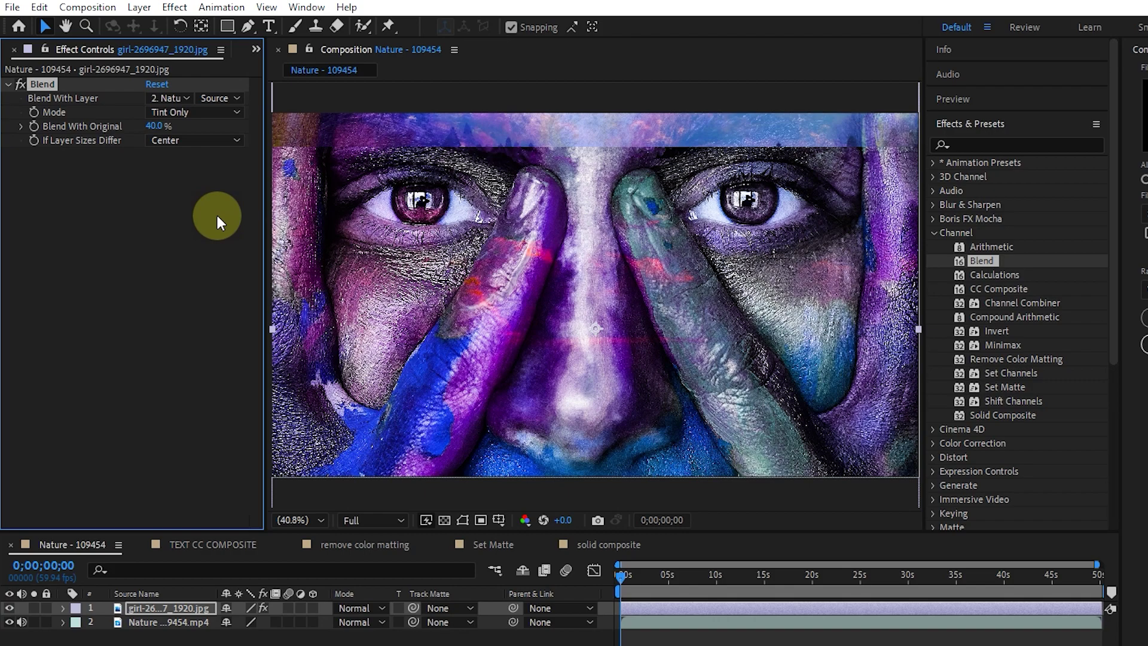
click(189, 112)
click(209, 182)
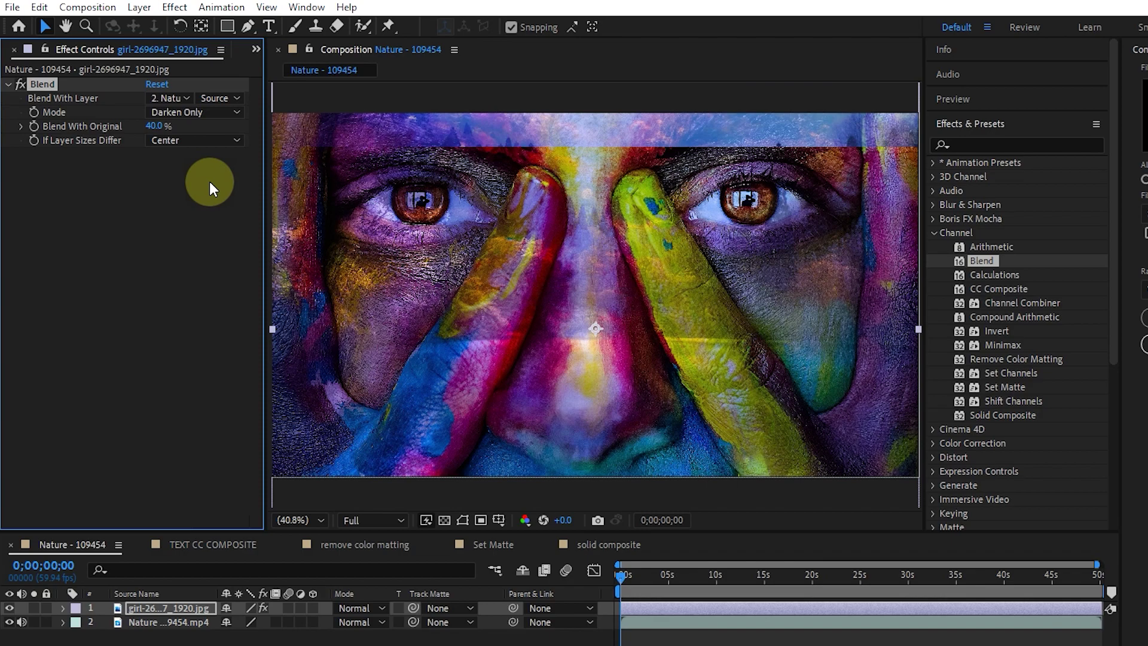
click(168, 113)
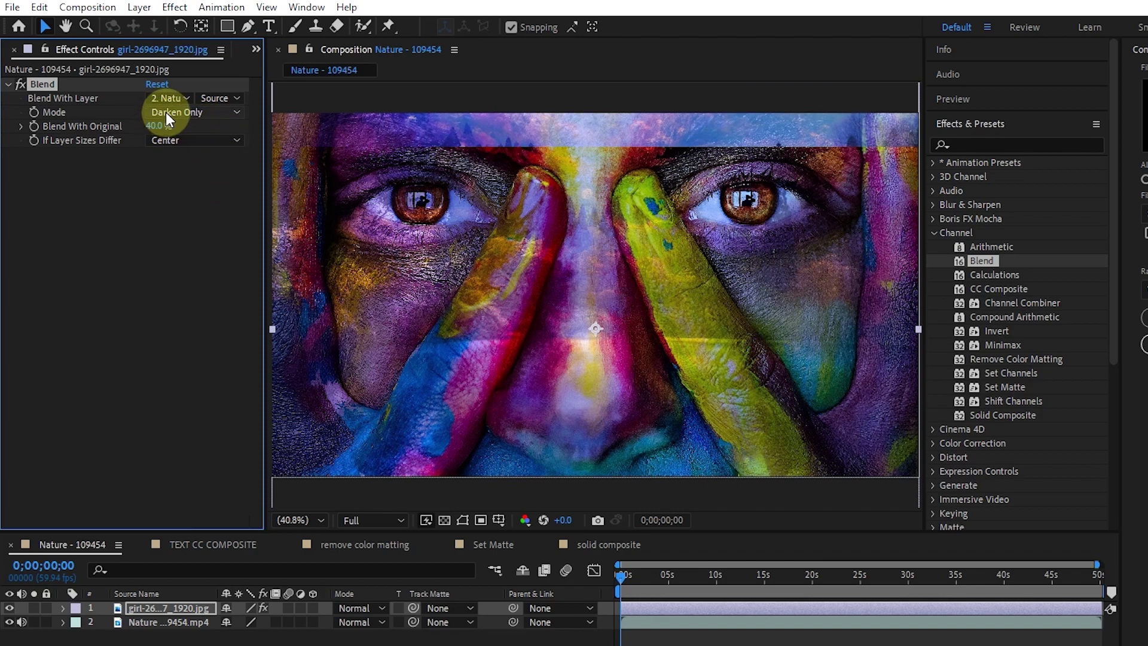
click(223, 204)
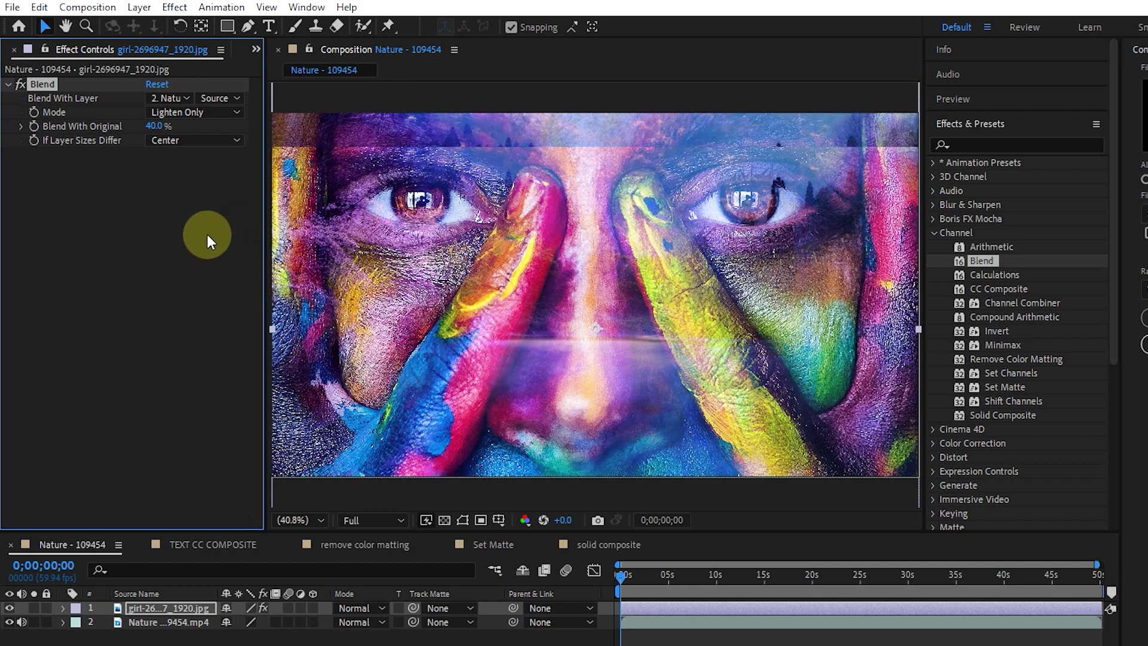
click(184, 112)
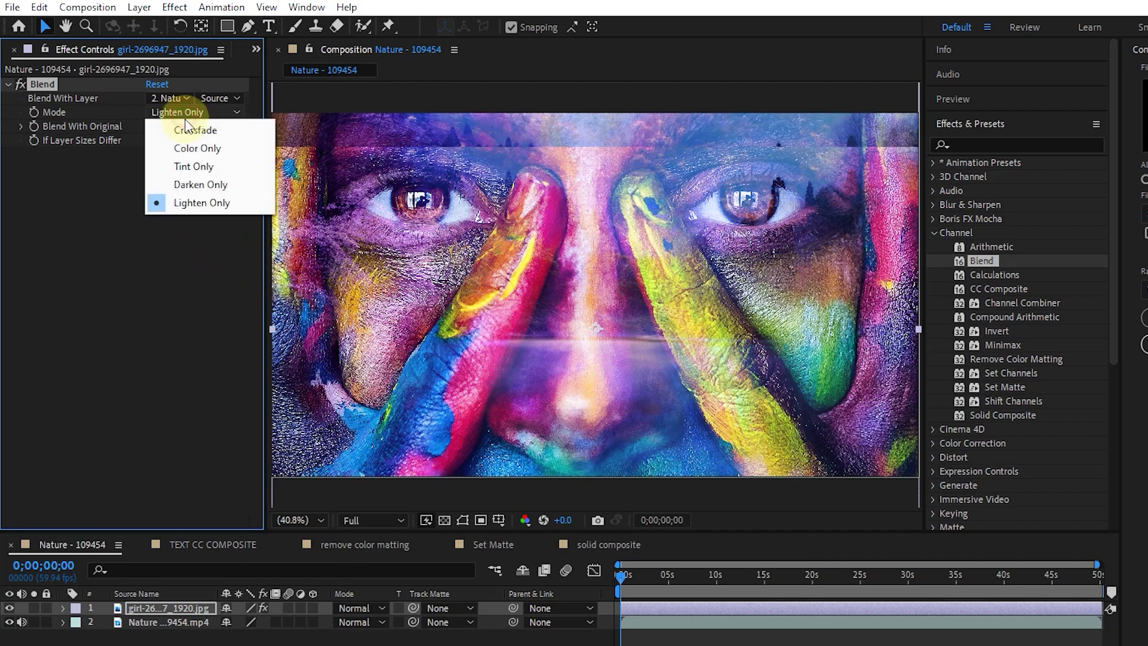
click(188, 129)
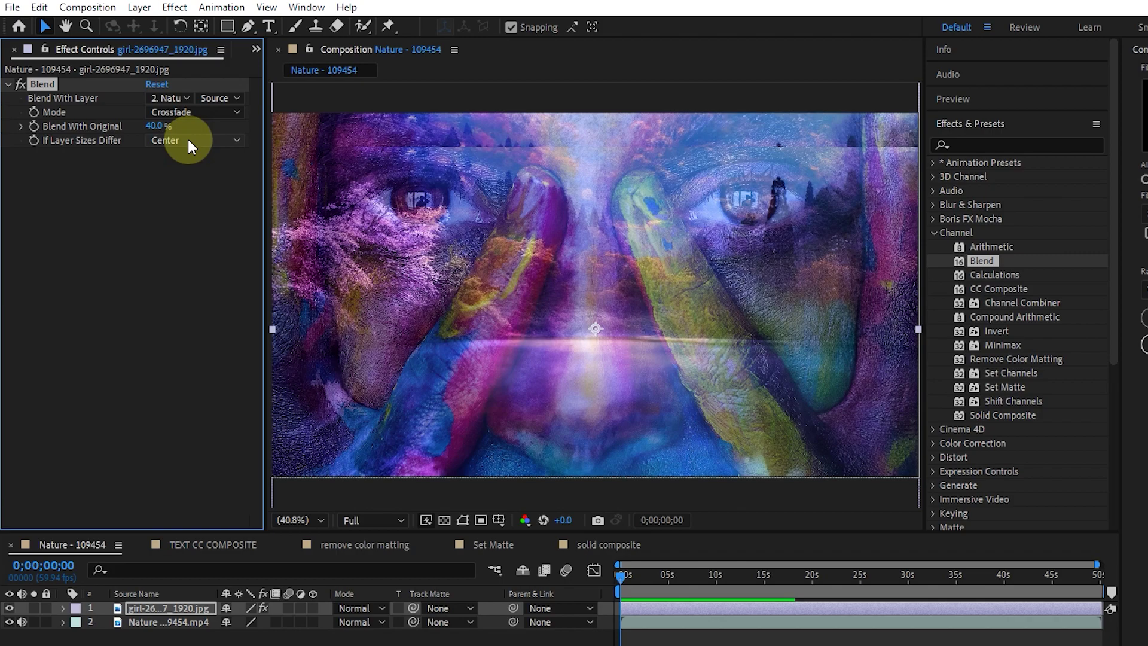
Try Stretch to Fit for differing layer sizes in the Blend effect and return the option to Center
click(188, 139)
click(206, 182)
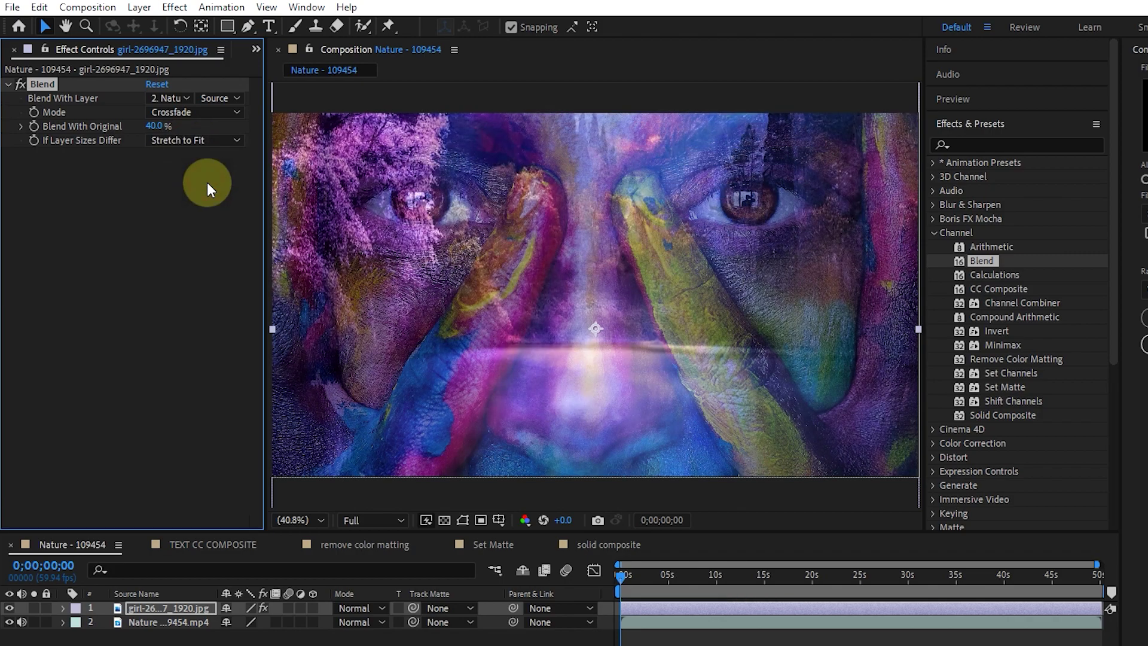
click(181, 138)
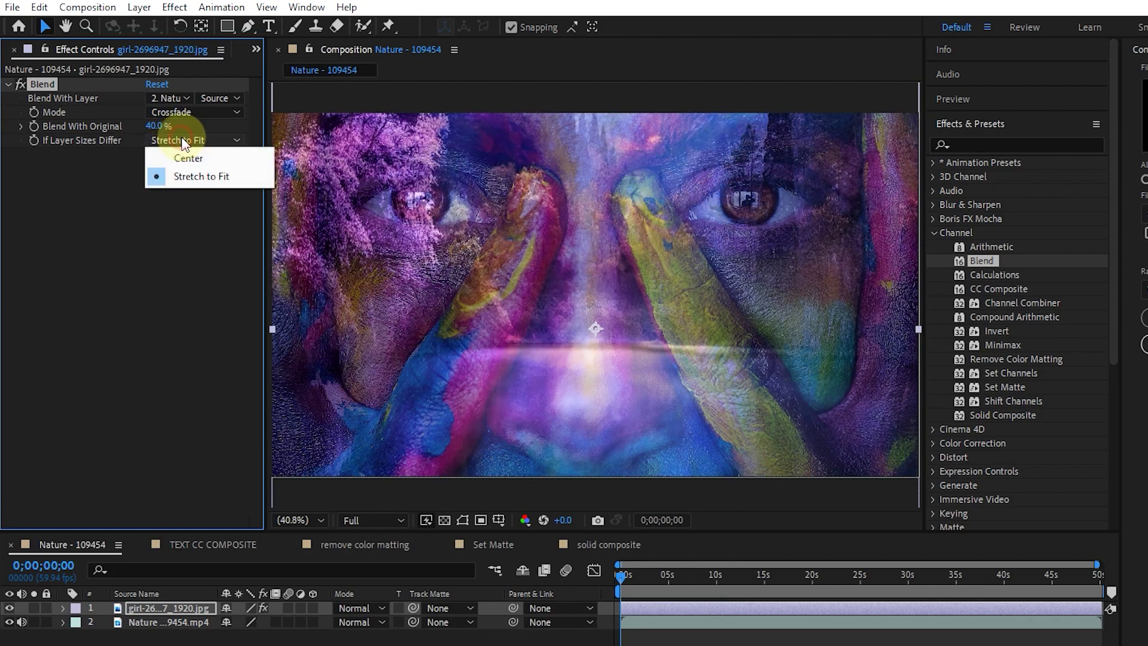
click(187, 156)
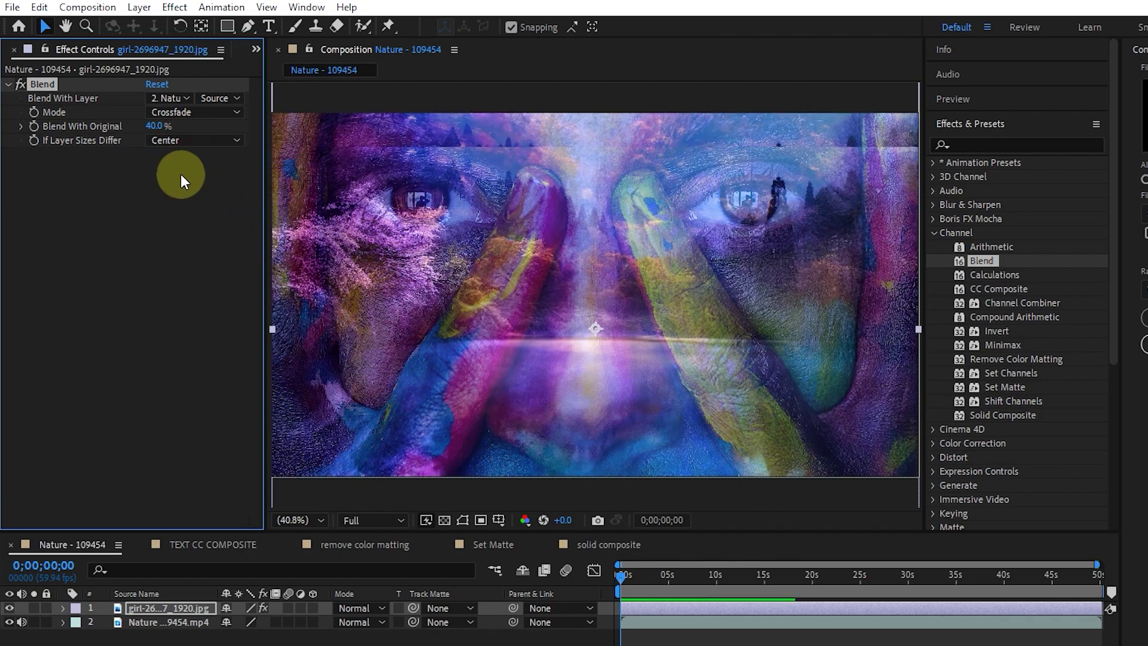
Draw a wide rectangular mask across the middle of the frame on the Nature - 109454.mp4 layer
key(e)
key(shift+s)
key(q)
click(64, 609)
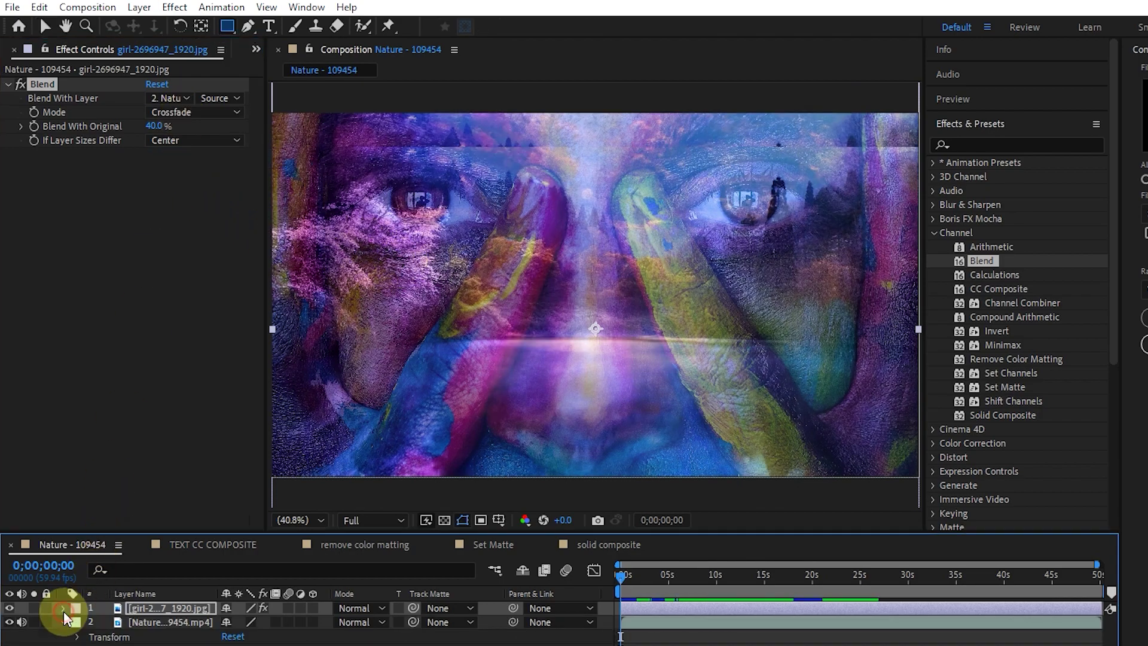
click(157, 623)
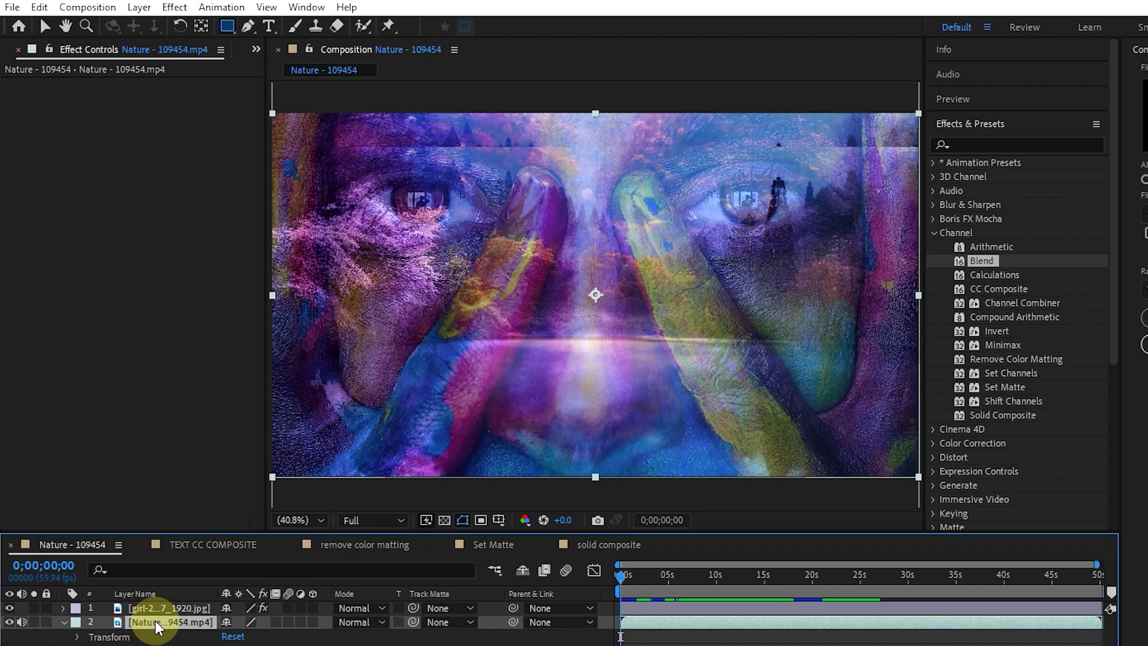
drag(355, 202, 787, 370)
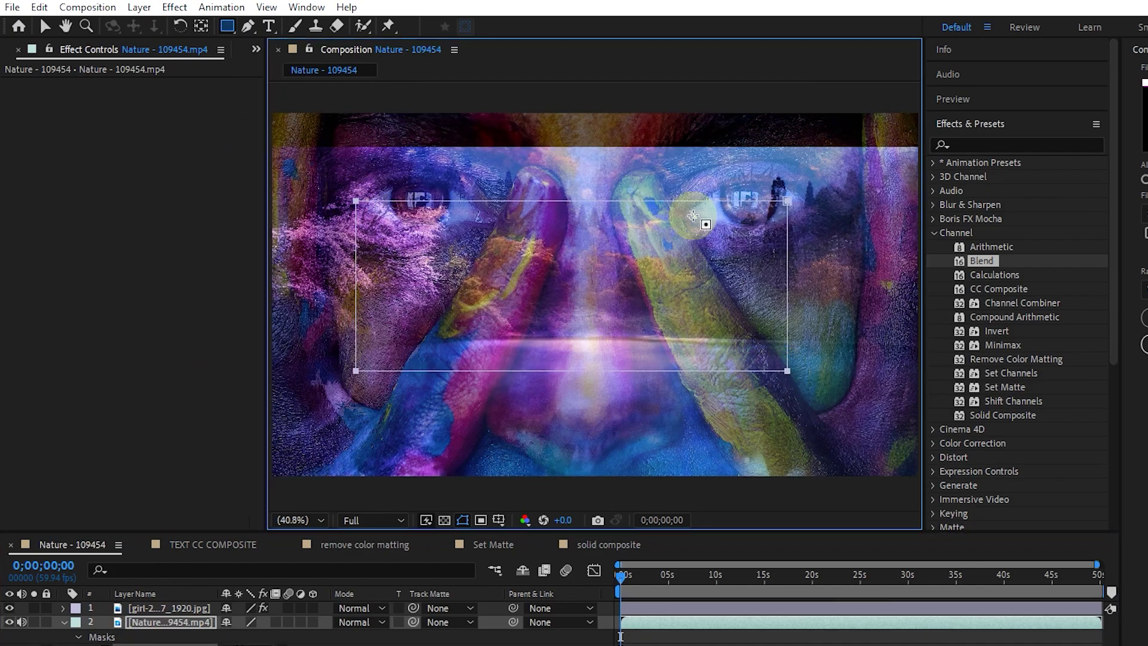
Set the girl image layer's Blend effect to read the nature layer from Masks
click(179, 608)
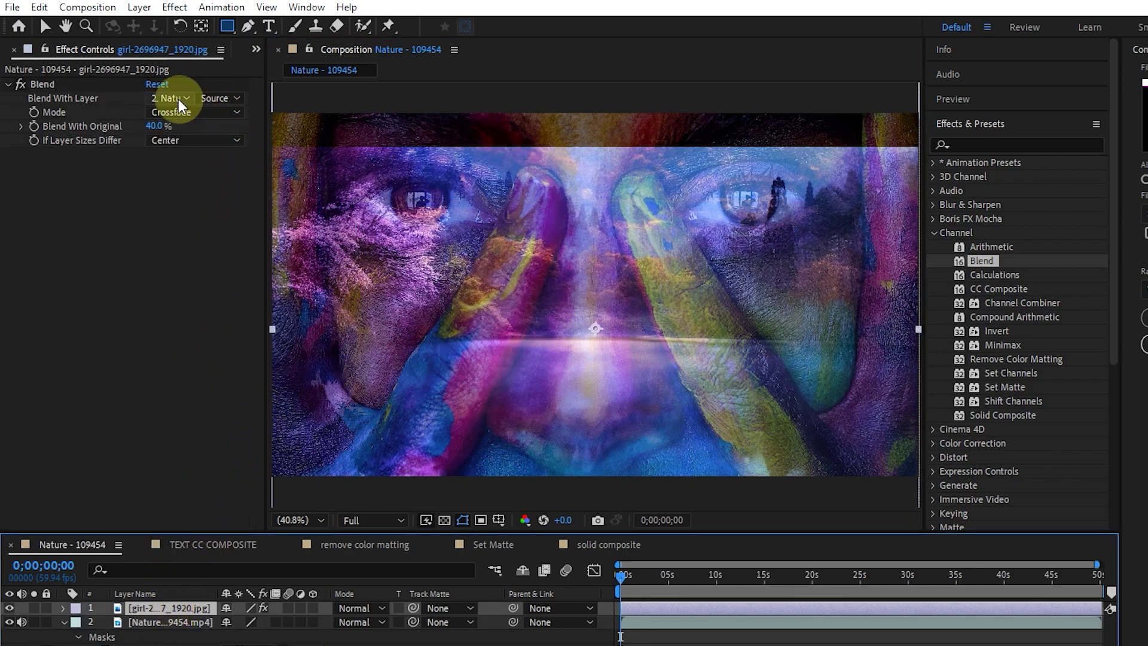
click(225, 99)
click(220, 125)
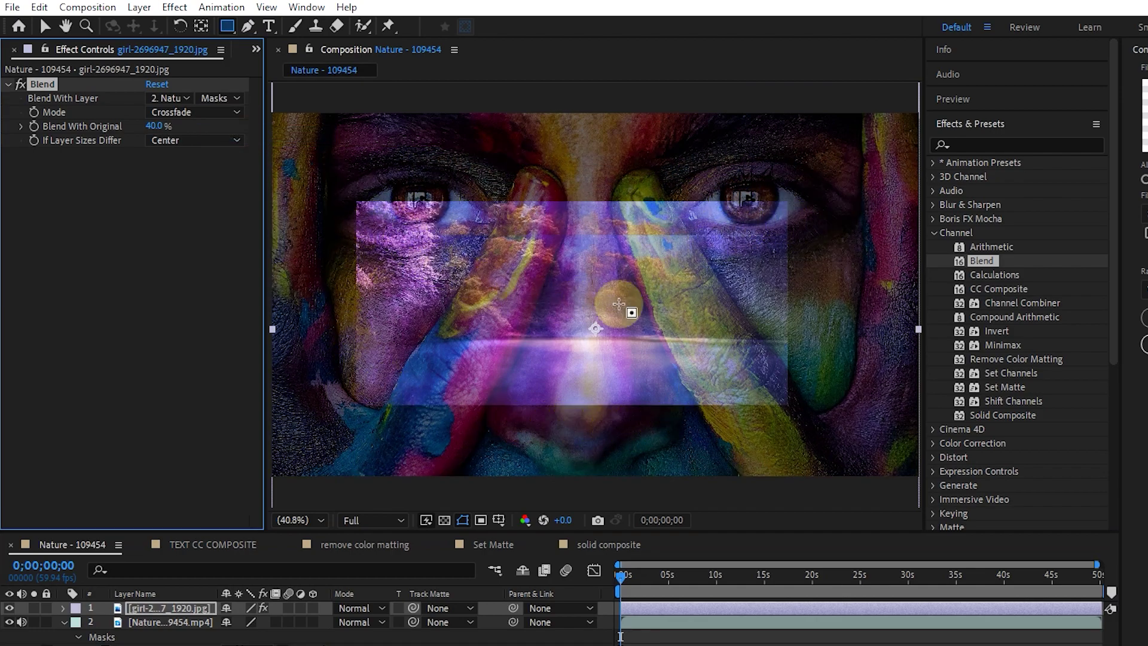
Try the Tint Only mode with the masked blend layer and set the Blend mode to Darken Only
click(185, 112)
click(200, 168)
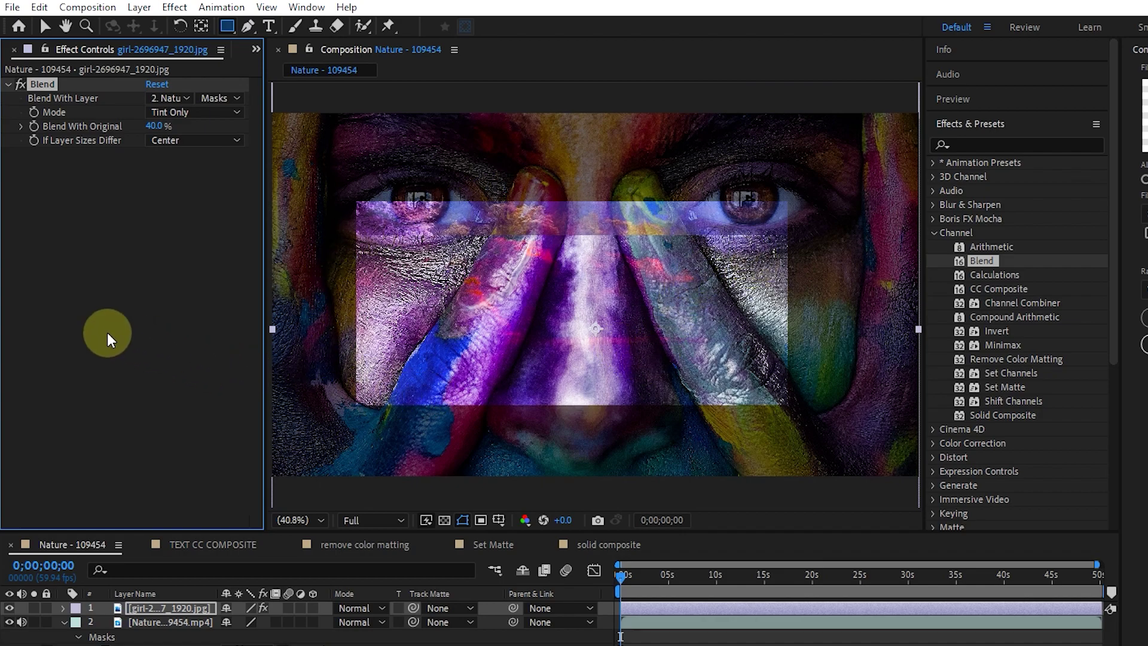
click(185, 112)
click(191, 183)
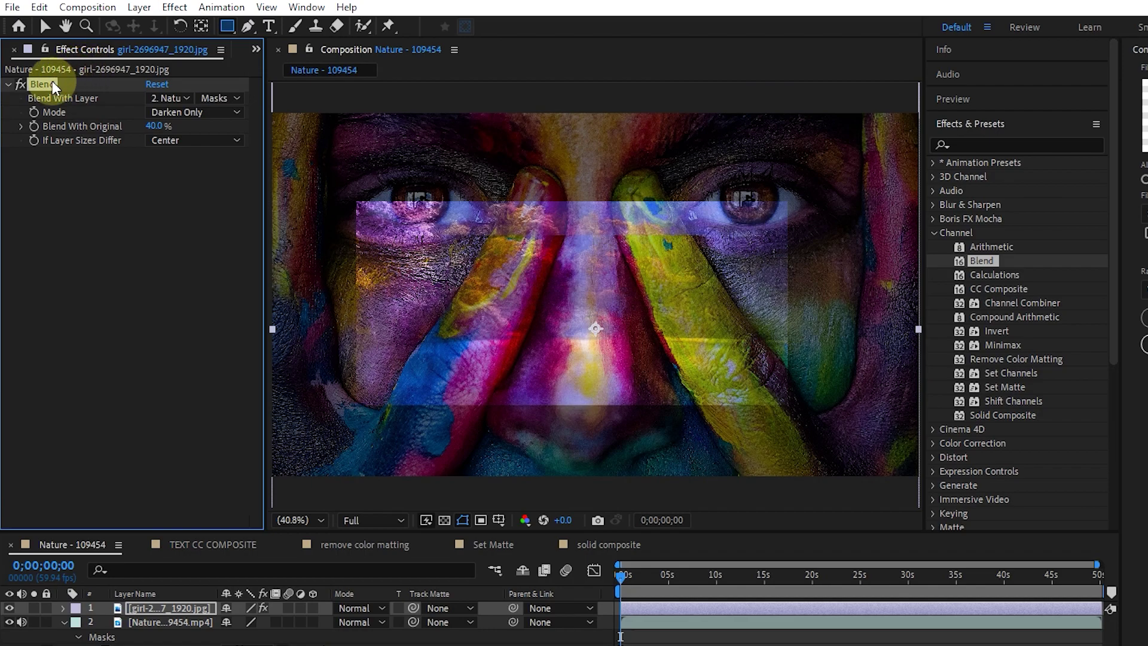
Delete the Blend effect from the girl image layer and remove Mask 1 from the nature video layer
key(Delete)
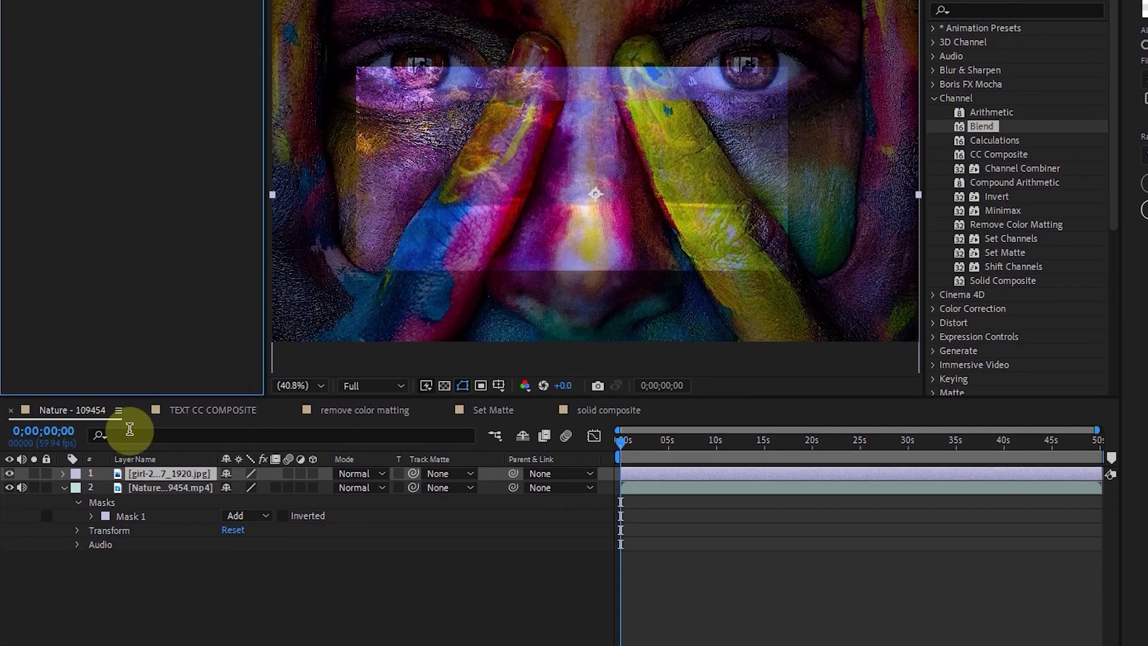
click(150, 622)
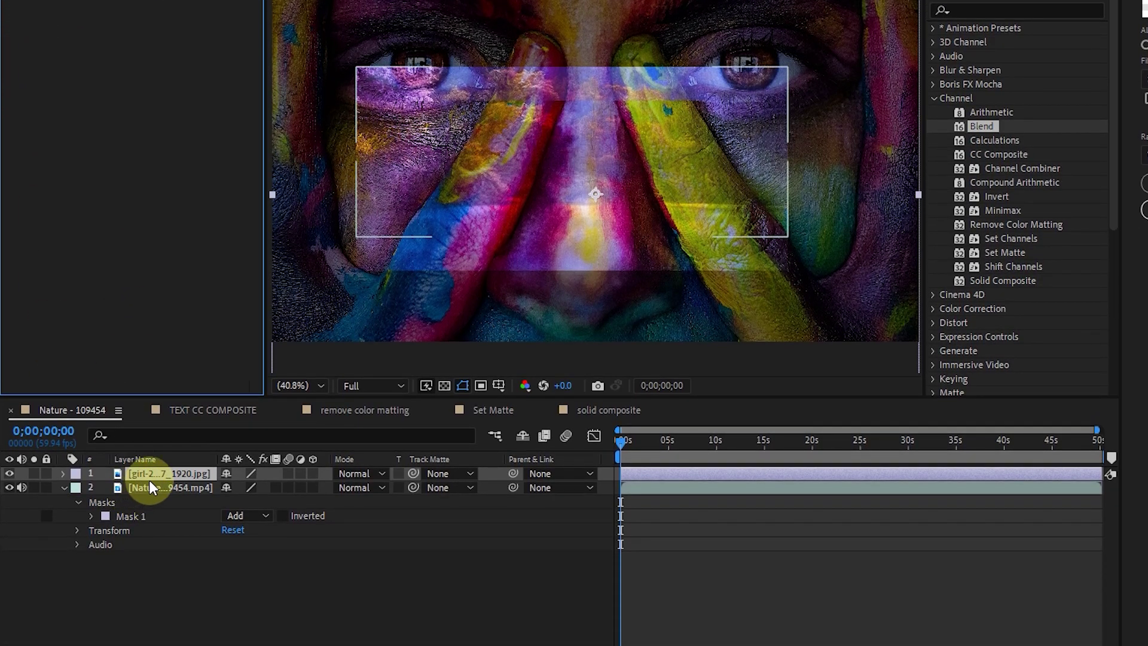
click(124, 518)
key(Delete)
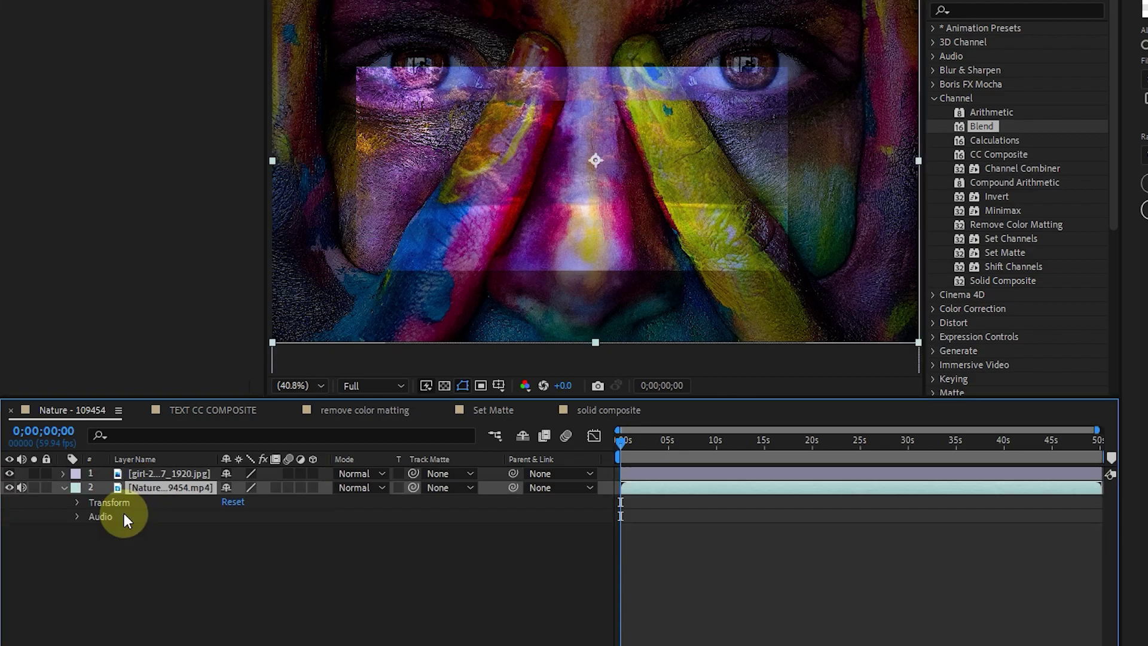
Apply the Calculations effect to the girl-2696947_1920.jpg layer
click(148, 476)
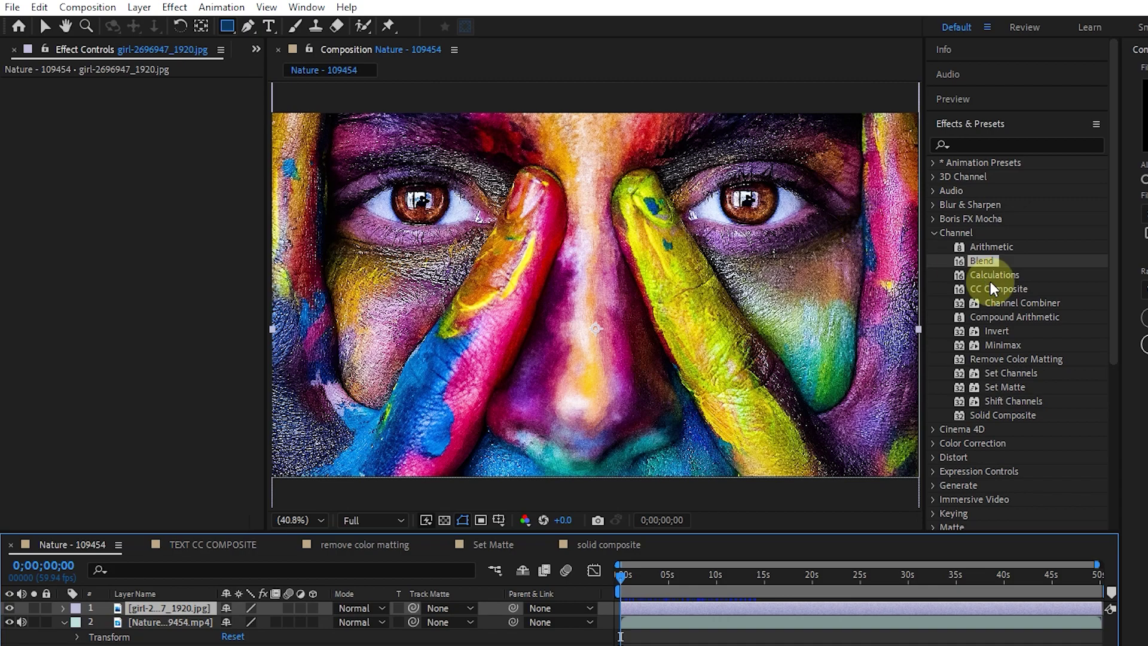
drag(1015, 284, 161, 607)
key(v)
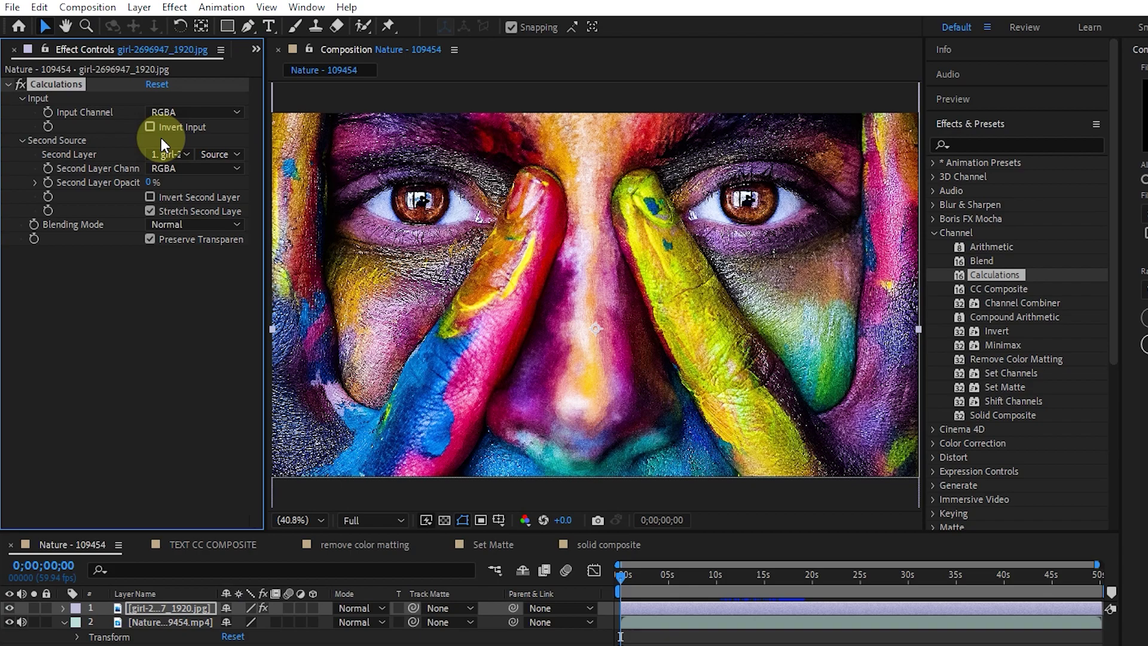
Try the Gray, Red, Green and Blue input channels, return to RGBA, and switch Invert Input on and off
click(171, 113)
click(176, 145)
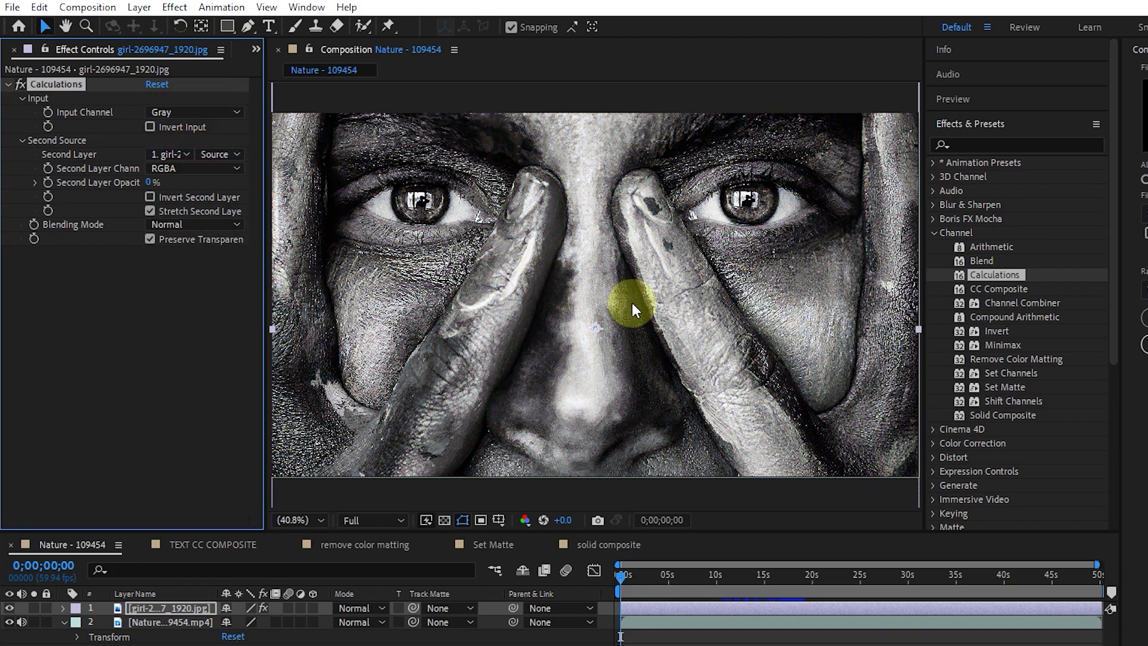
click(179, 113)
click(182, 154)
click(174, 112)
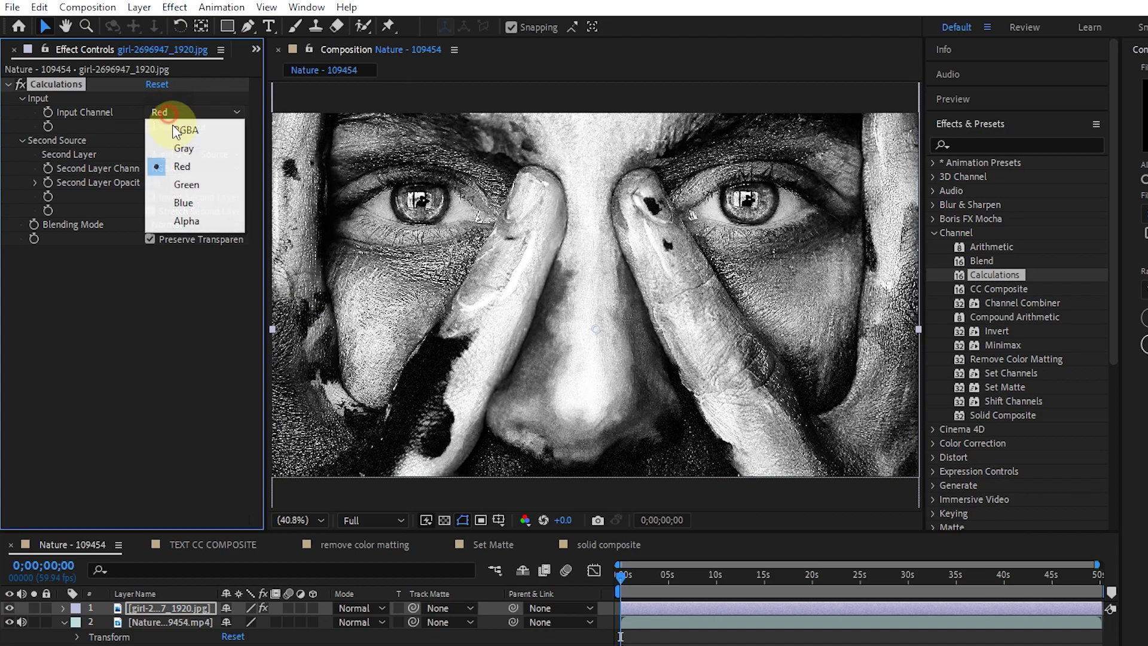
click(194, 185)
click(190, 113)
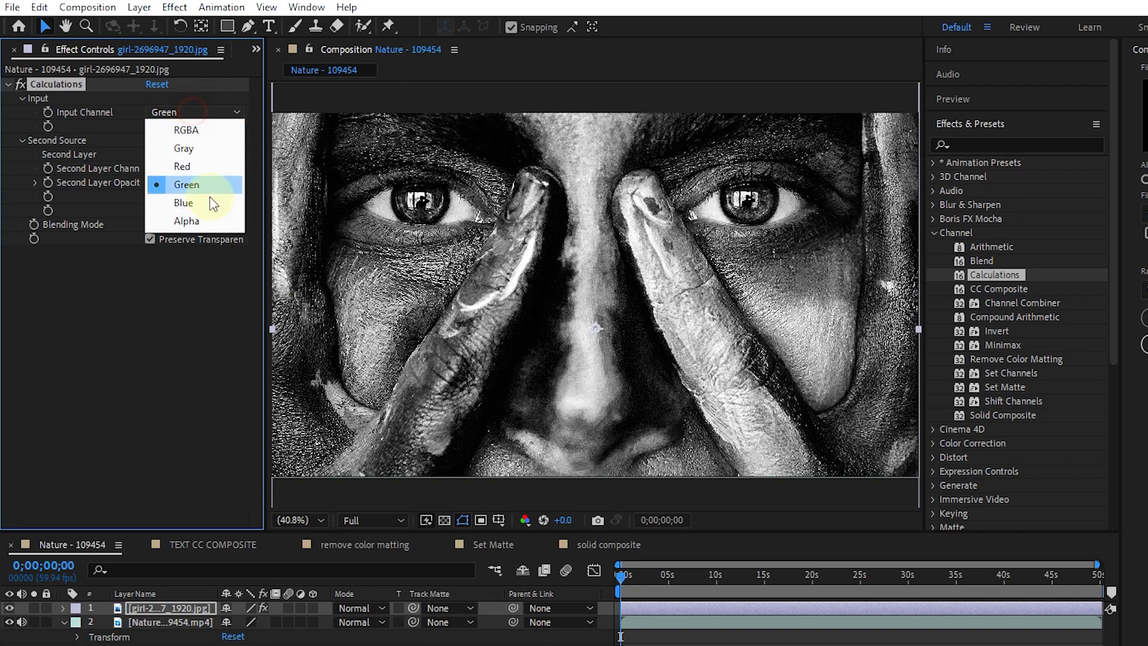
click(193, 203)
click(181, 112)
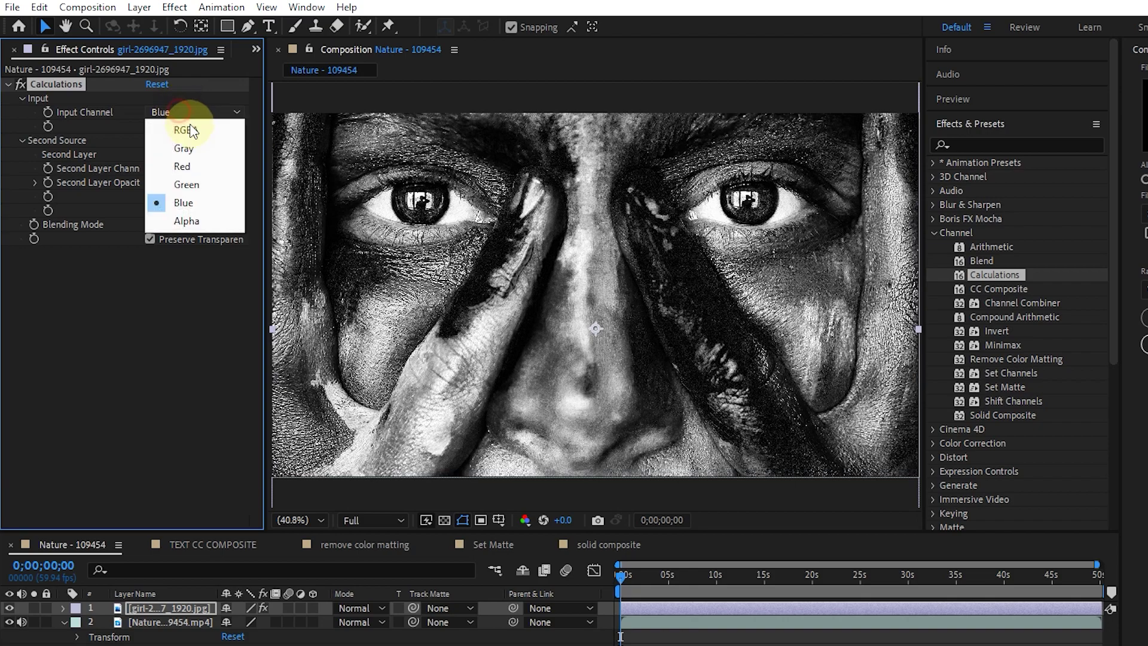
click(194, 123)
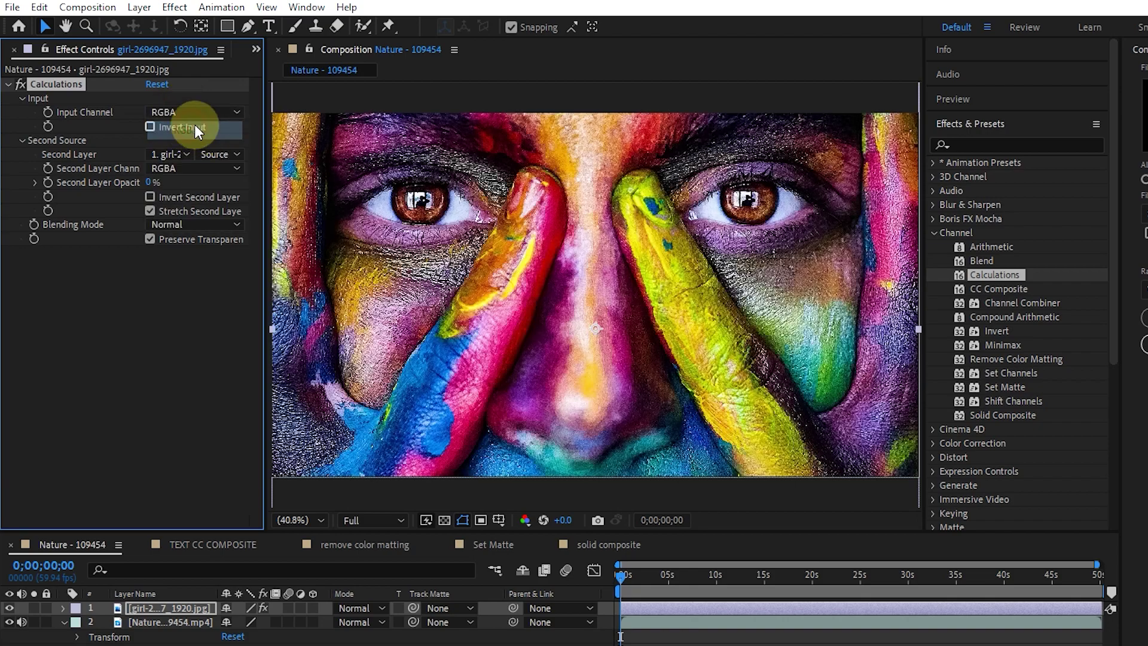
click(150, 128)
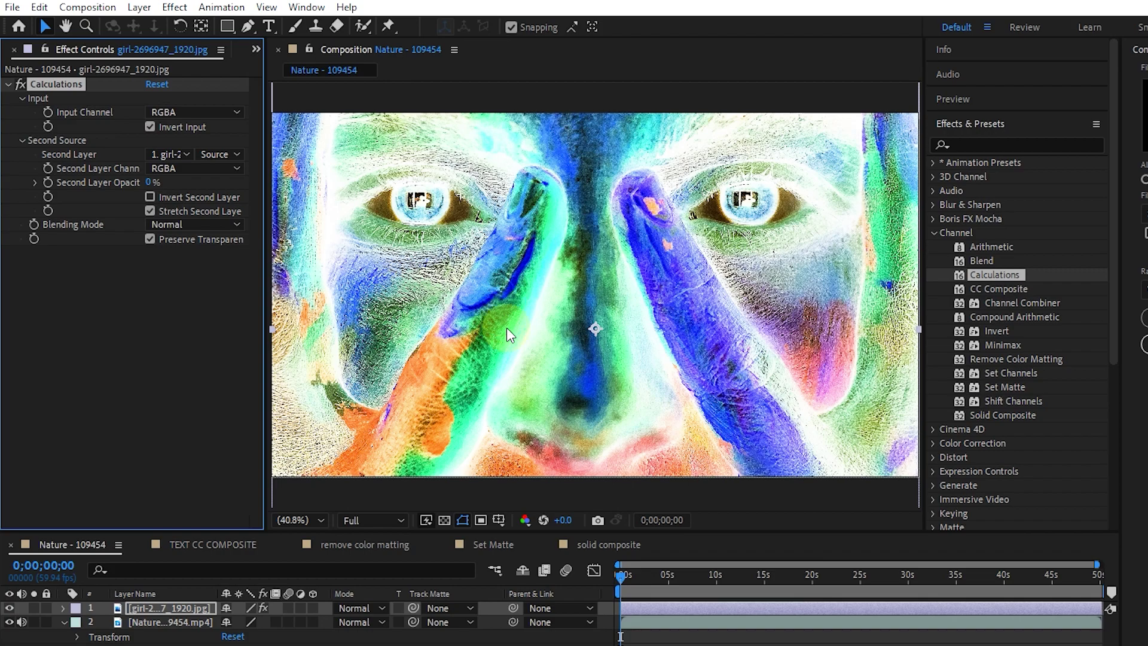
click(150, 127)
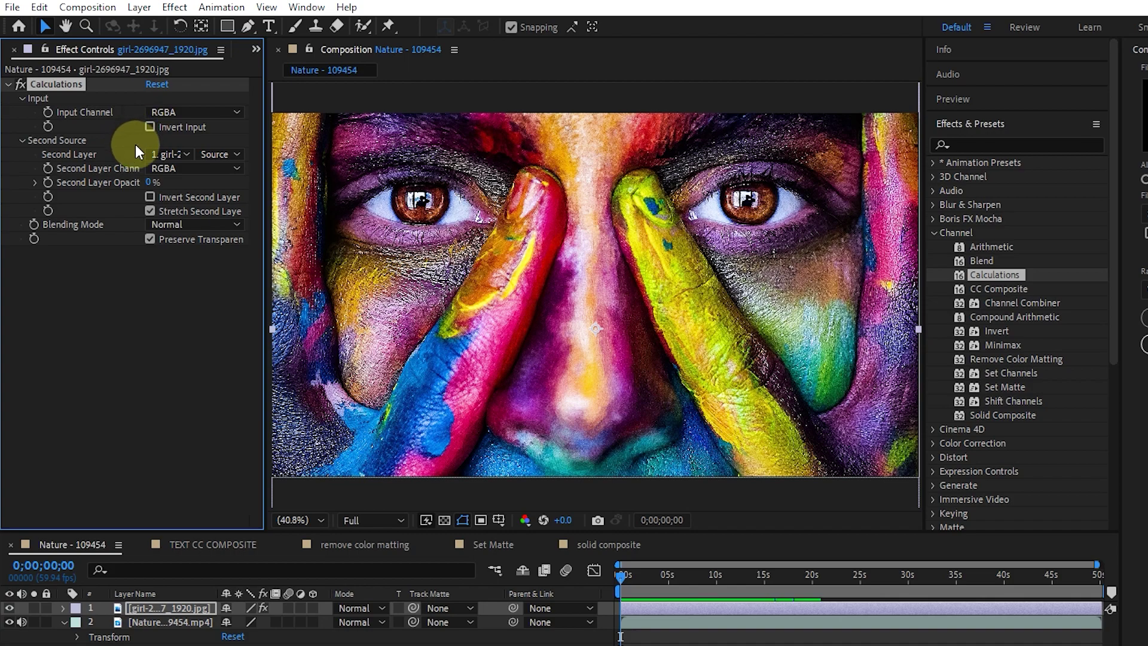
Use Nature - 109454.mp4 as the second layer of the Calculations effect and set Second Layer Opacity to 50%
click(167, 154)
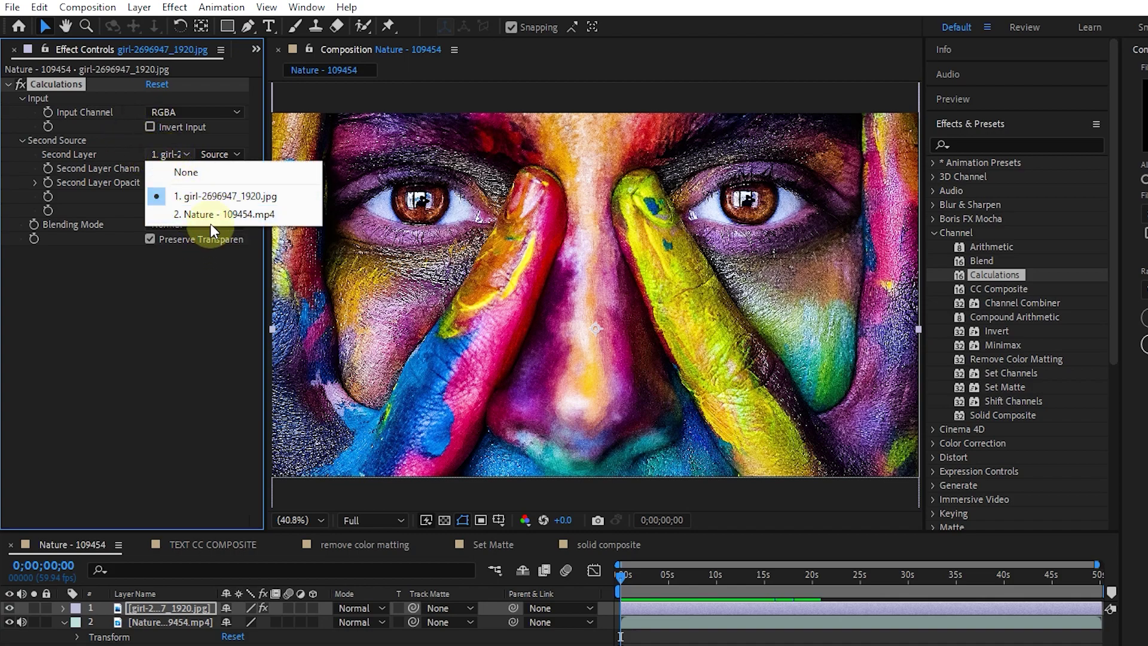
click(207, 213)
drag(157, 180, 186, 183)
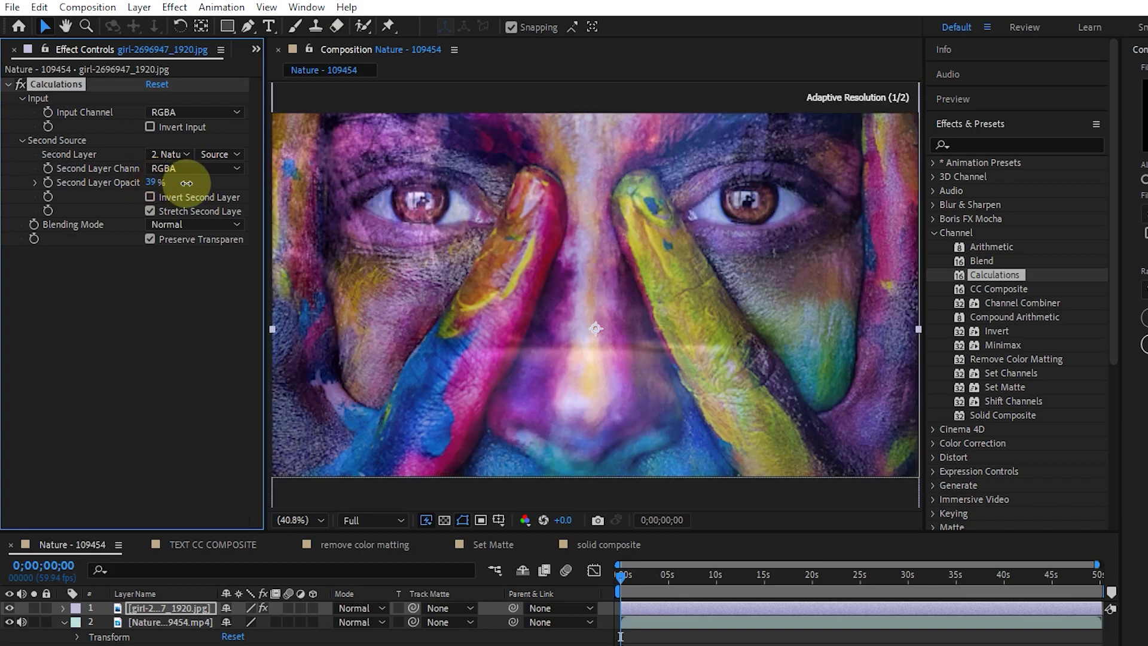
click(154, 183)
text(50)
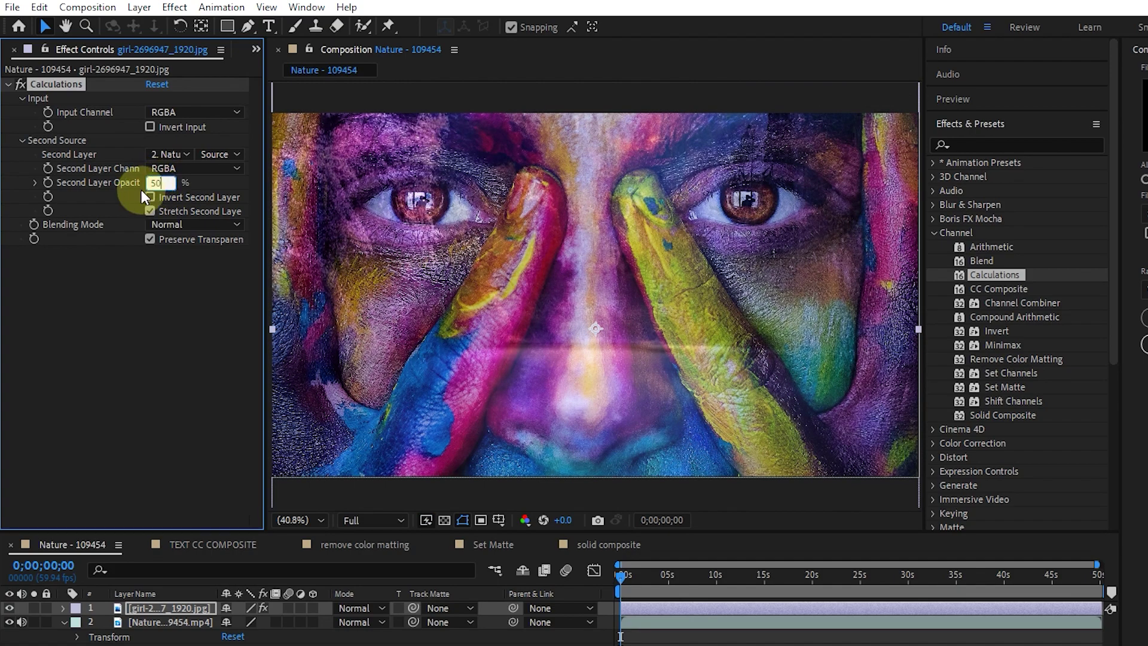
key(Return)
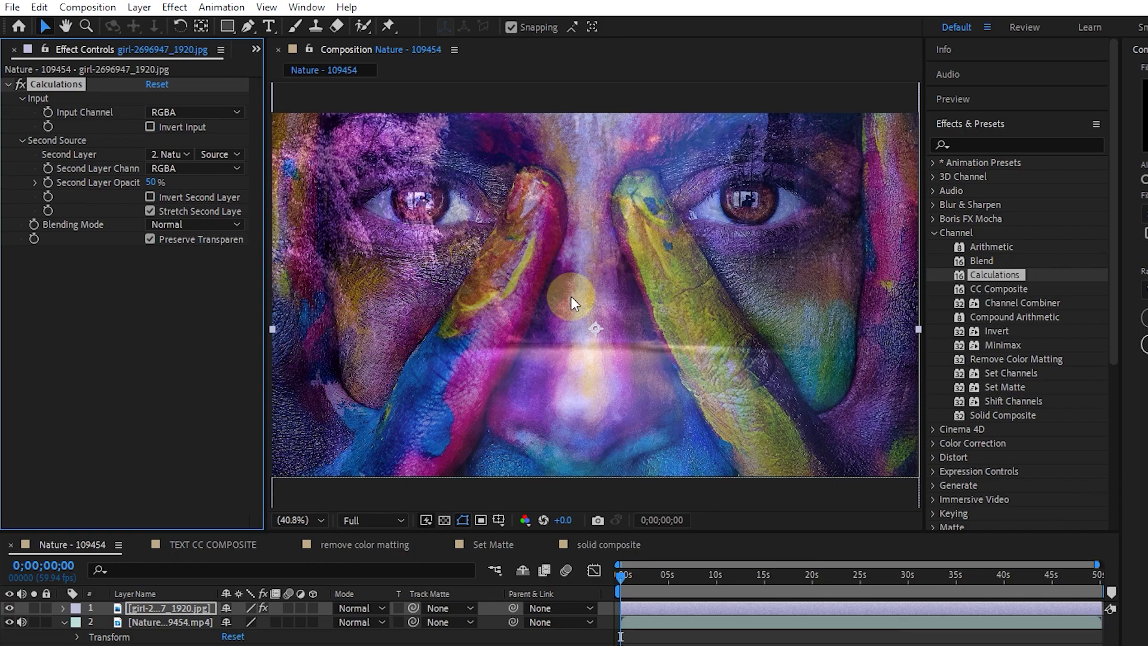
Try the Darken, Lighten and Soft Light blending modes in Calculations and set the mode to Pin Light
click(150, 224)
click(224, 283)
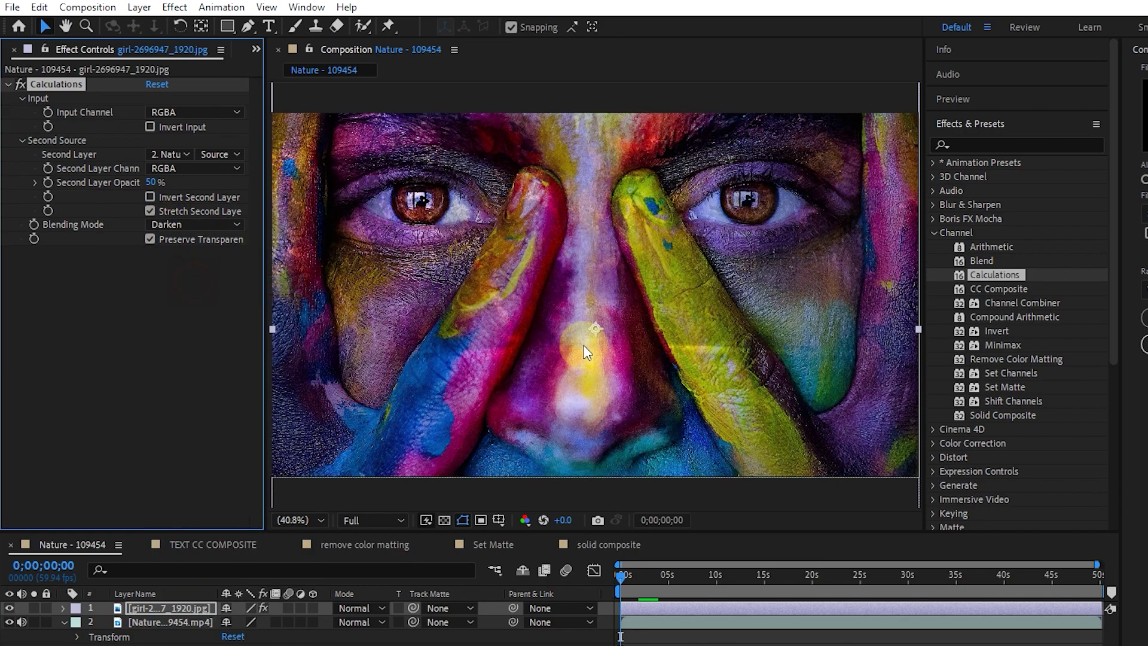
click(178, 225)
click(188, 381)
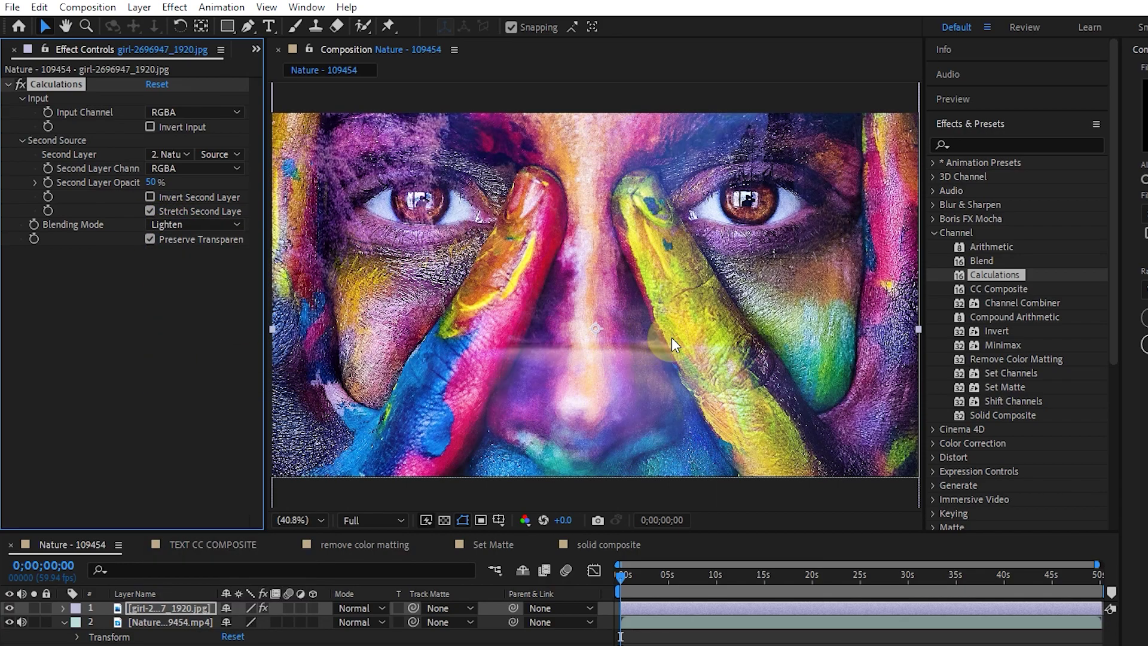
click(171, 226)
click(190, 476)
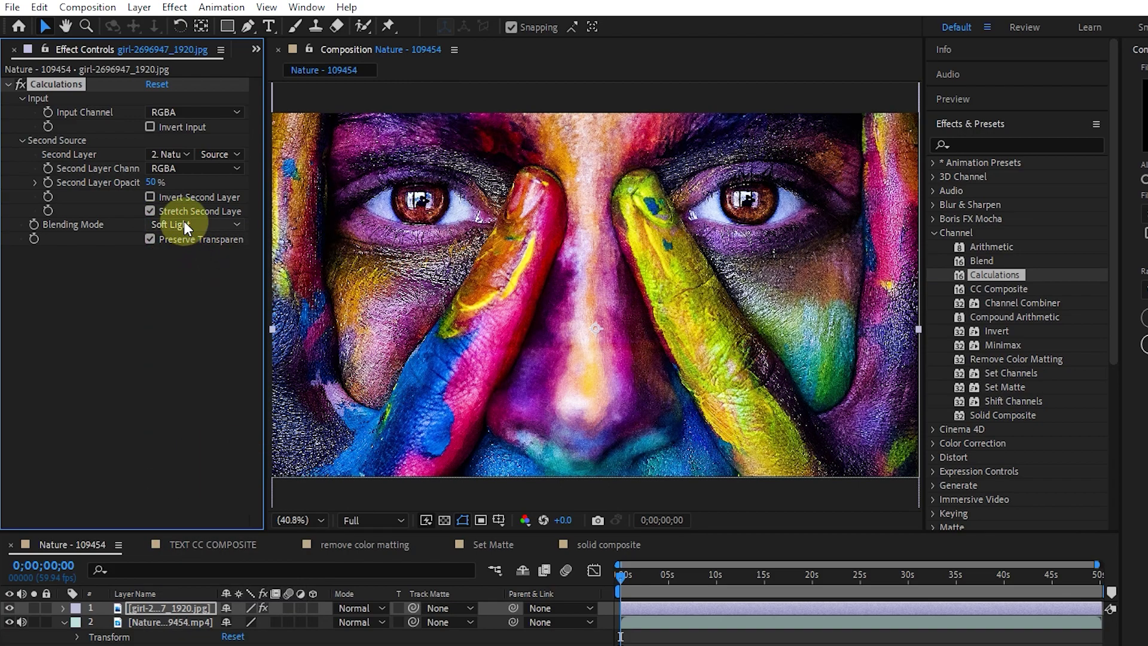
click(185, 222)
click(220, 548)
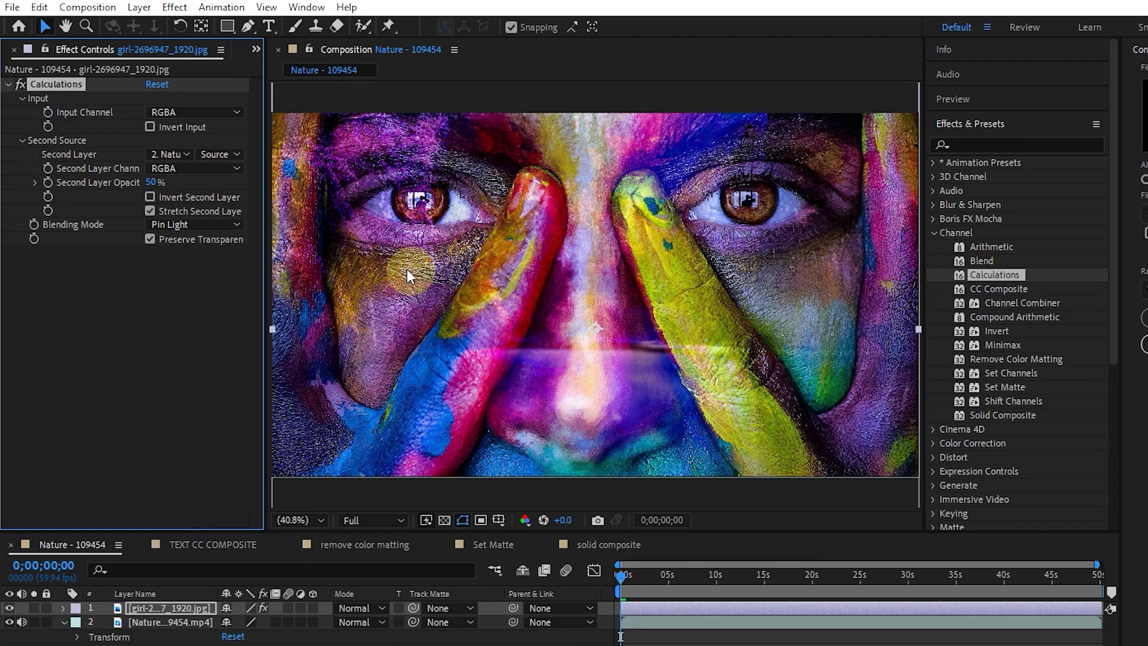
Preview Invert Second Layer in the Calculations effect twice and leave it off
click(149, 197)
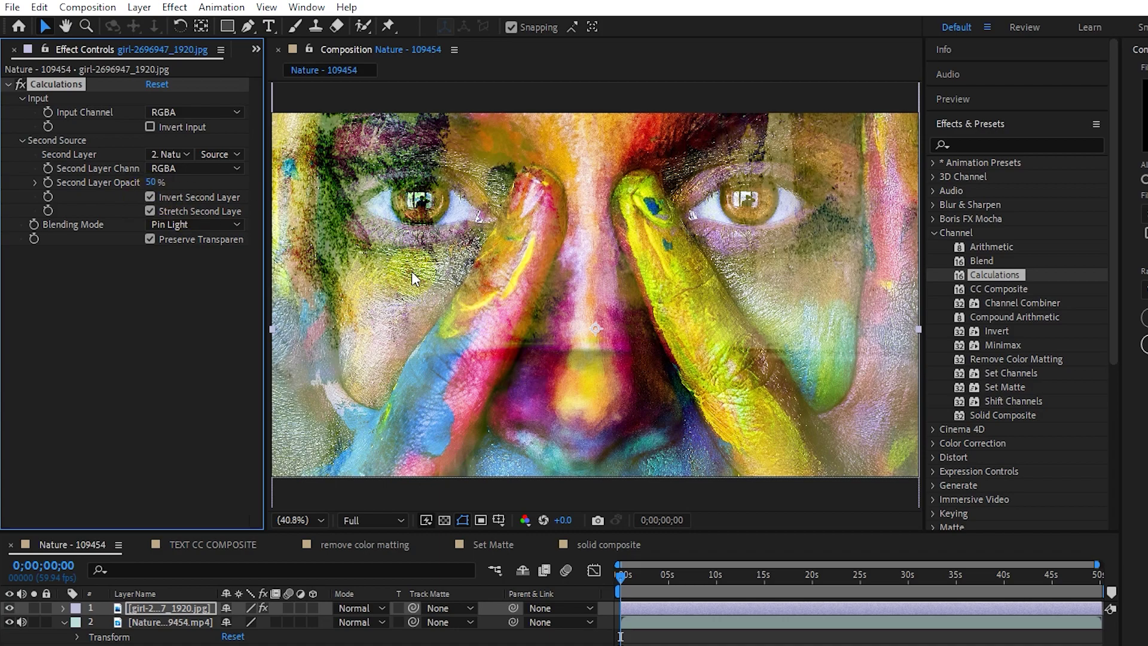
click(149, 197)
click(150, 196)
click(150, 197)
Try Red and Blue as the second layer channel and return the channel to RGBA
click(159, 168)
click(183, 168)
click(181, 223)
click(189, 169)
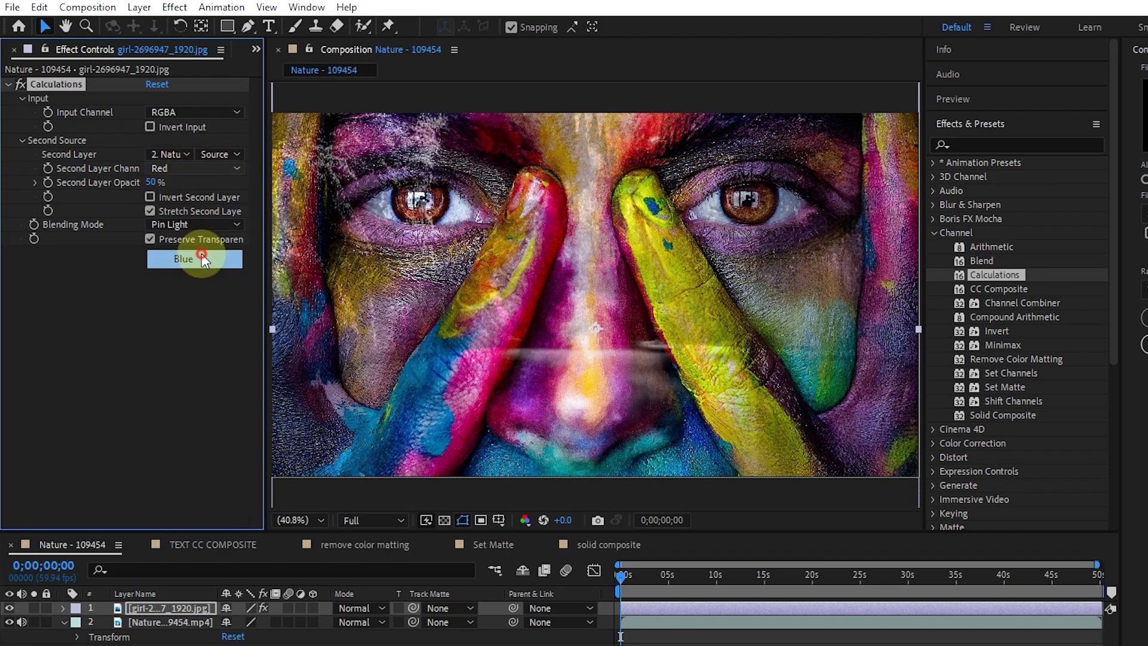
click(183, 258)
click(174, 169)
click(186, 186)
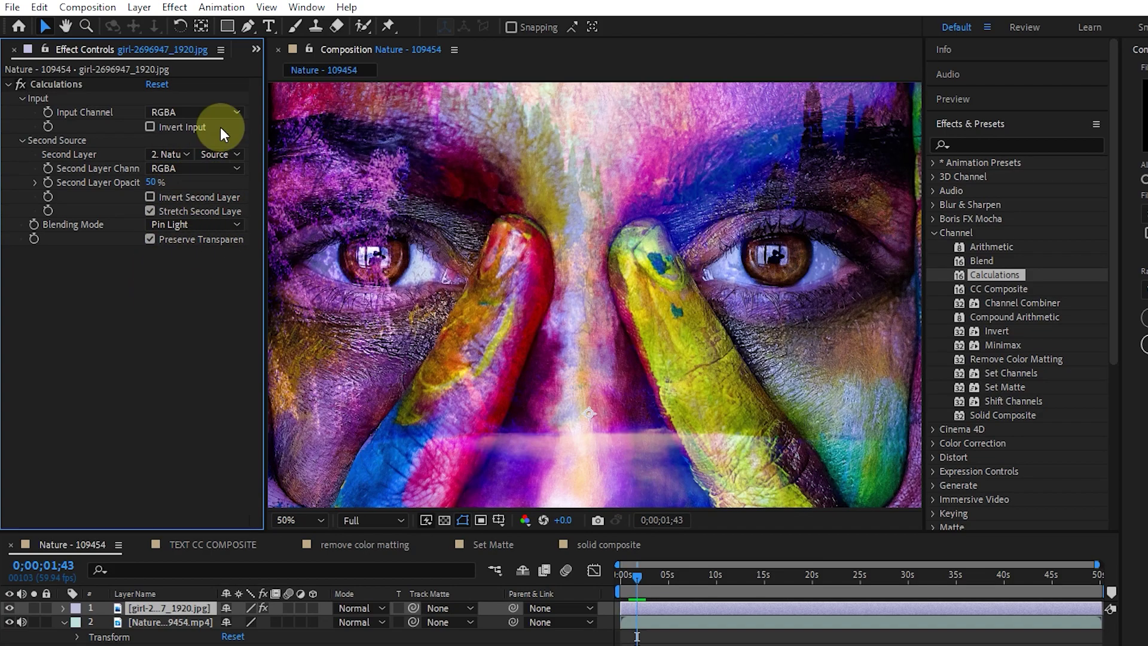
Add wren-7747032.png from the project as the uppermost layer and scale it to about 49%
click(256, 49)
click(358, 91)
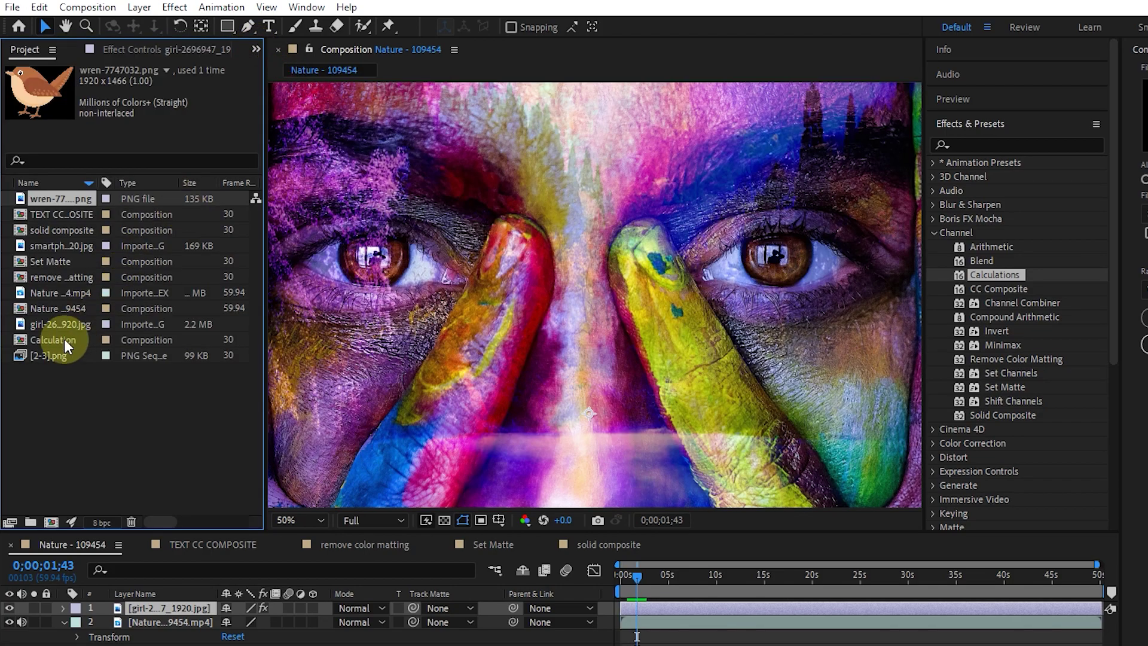
drag(66, 197, 182, 591)
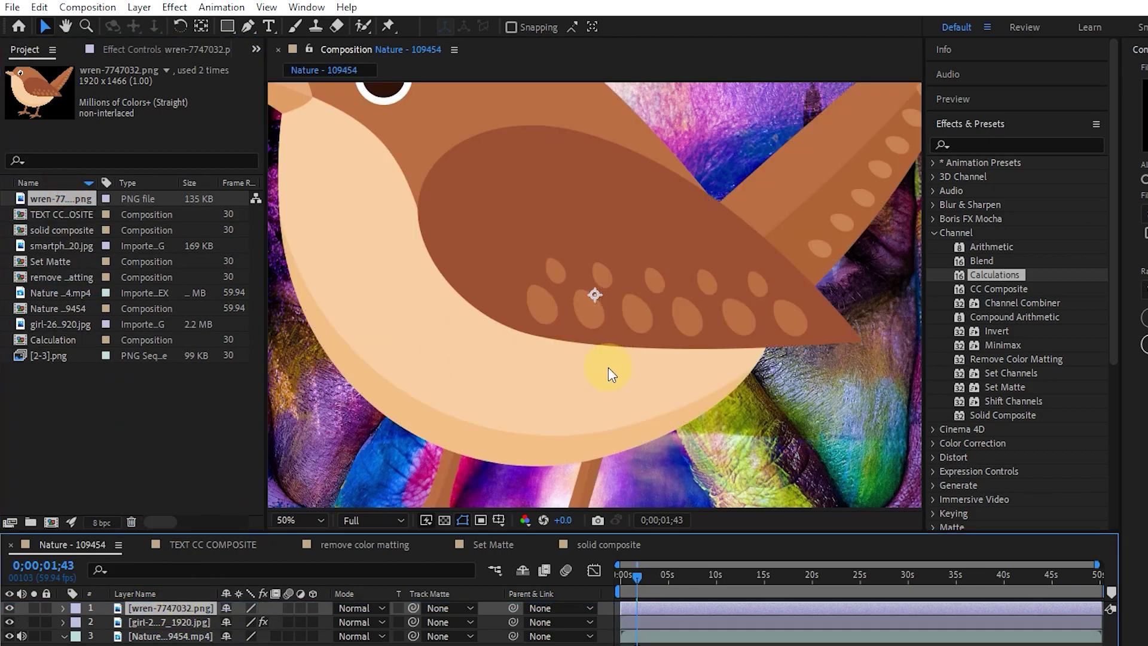
key(s)
drag(269, 622, 239, 621)
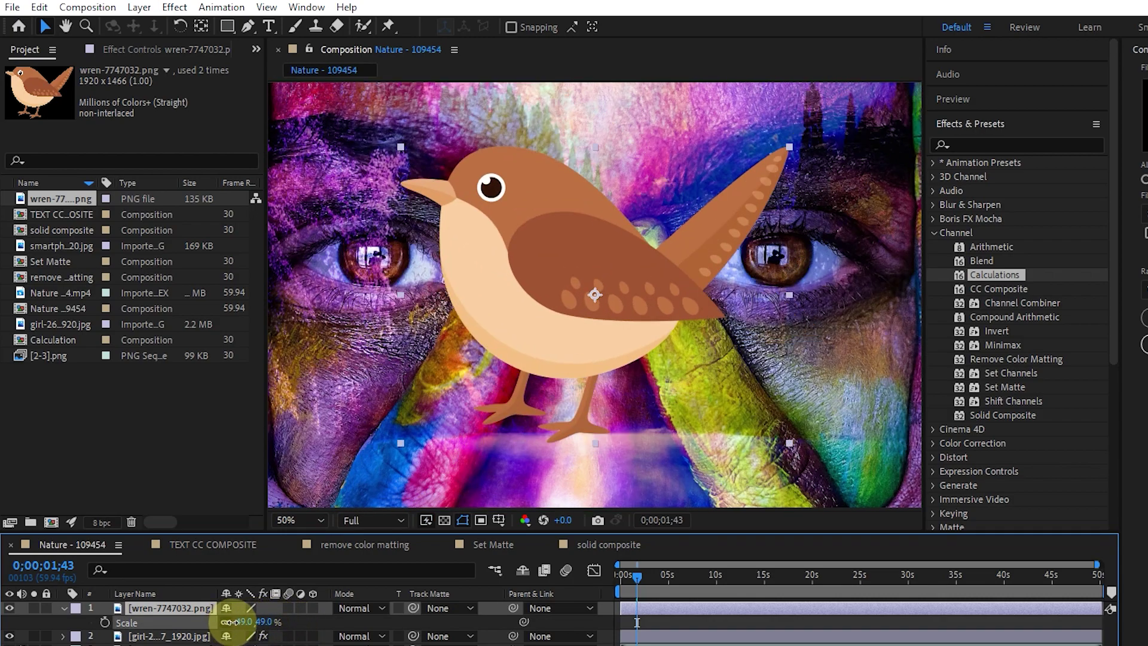
Collapse the wren layer's properties and hide the girl image layer
click(62, 608)
click(10, 622)
click(650, 303)
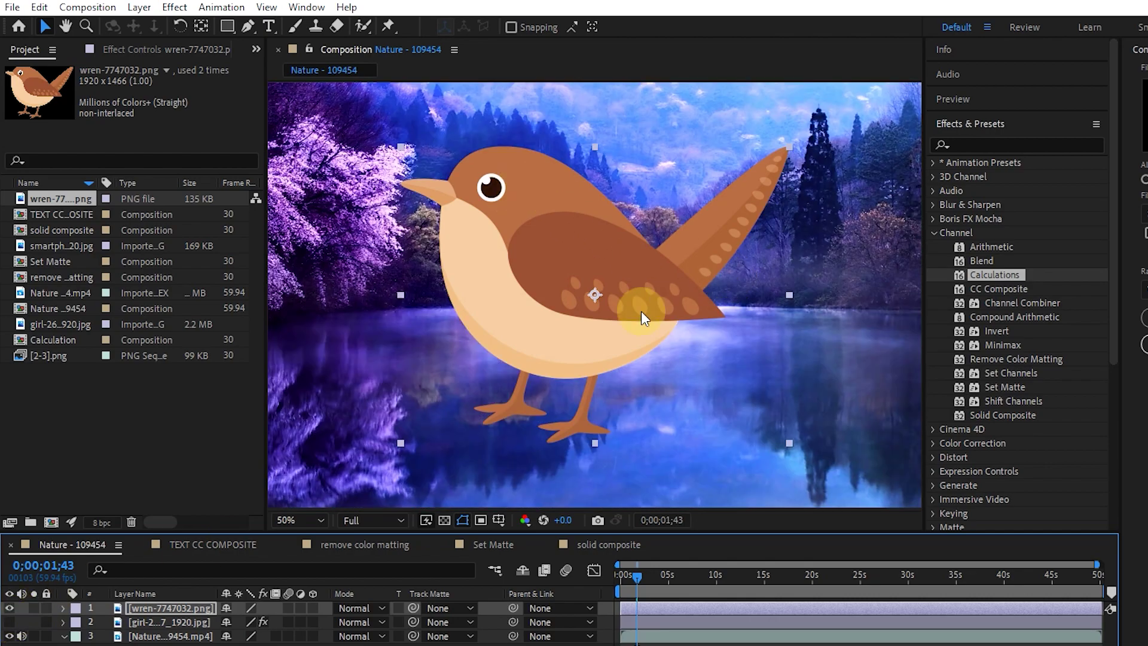
Apply the Calculations effect to the wren layer with Nature - 109454.mp4 as its second layer
drag(997, 274, 146, 607)
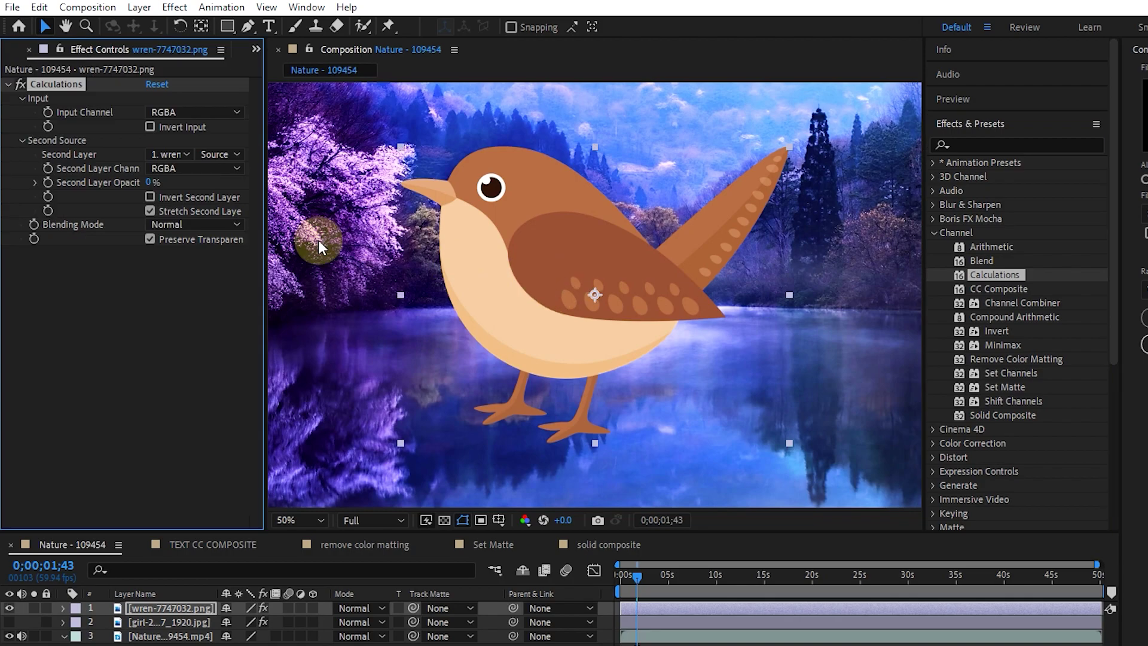
click(169, 153)
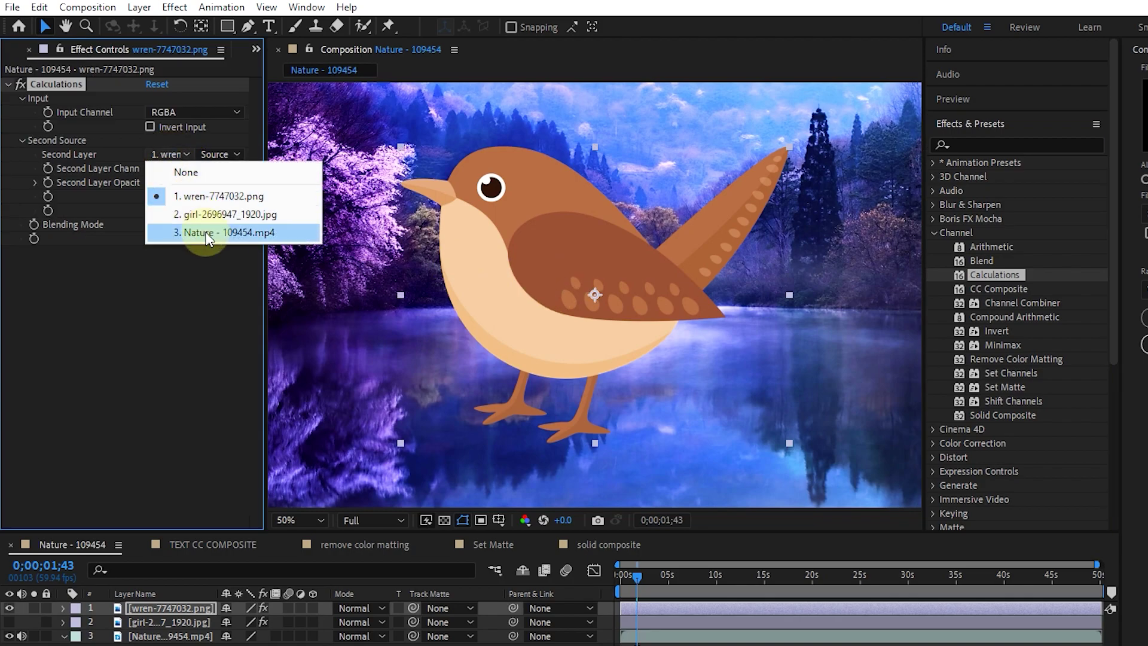
click(205, 231)
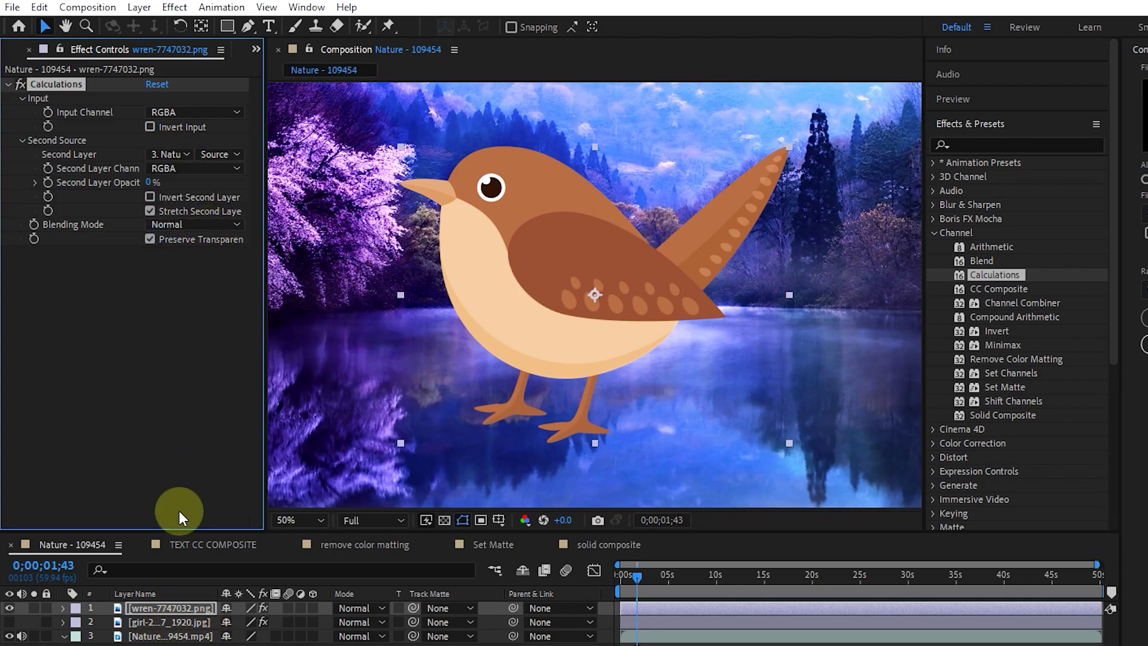
Set the wren effect's Second Layer Opacity to 50% and turn off Preserve Transparency
click(148, 182)
text(50)
click(149, 265)
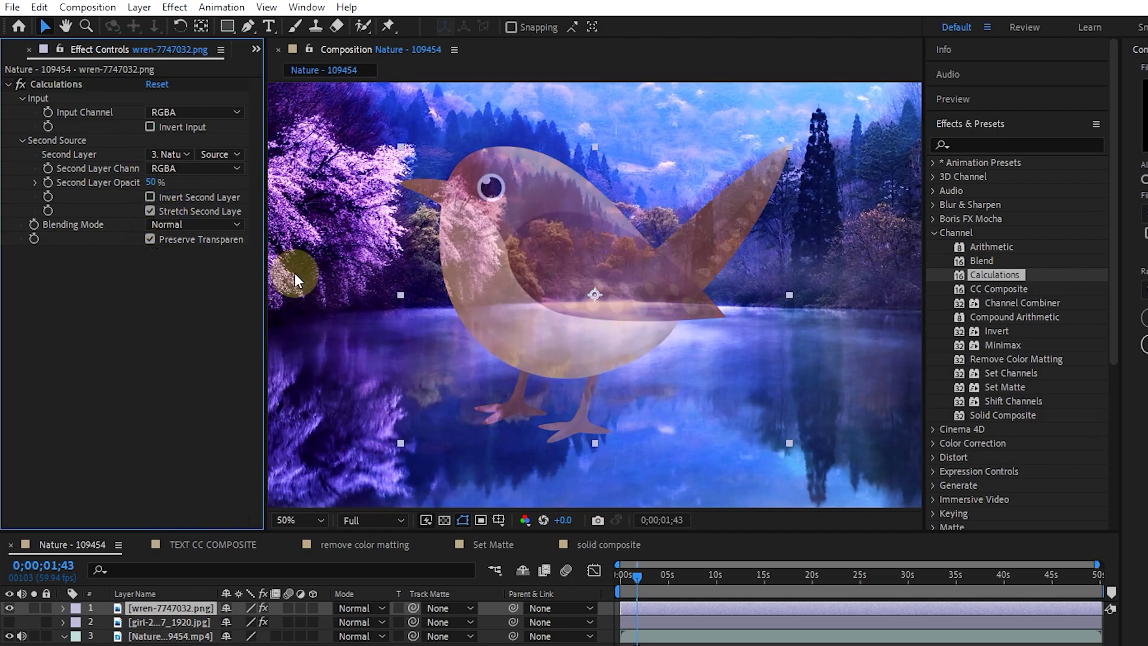
click(150, 239)
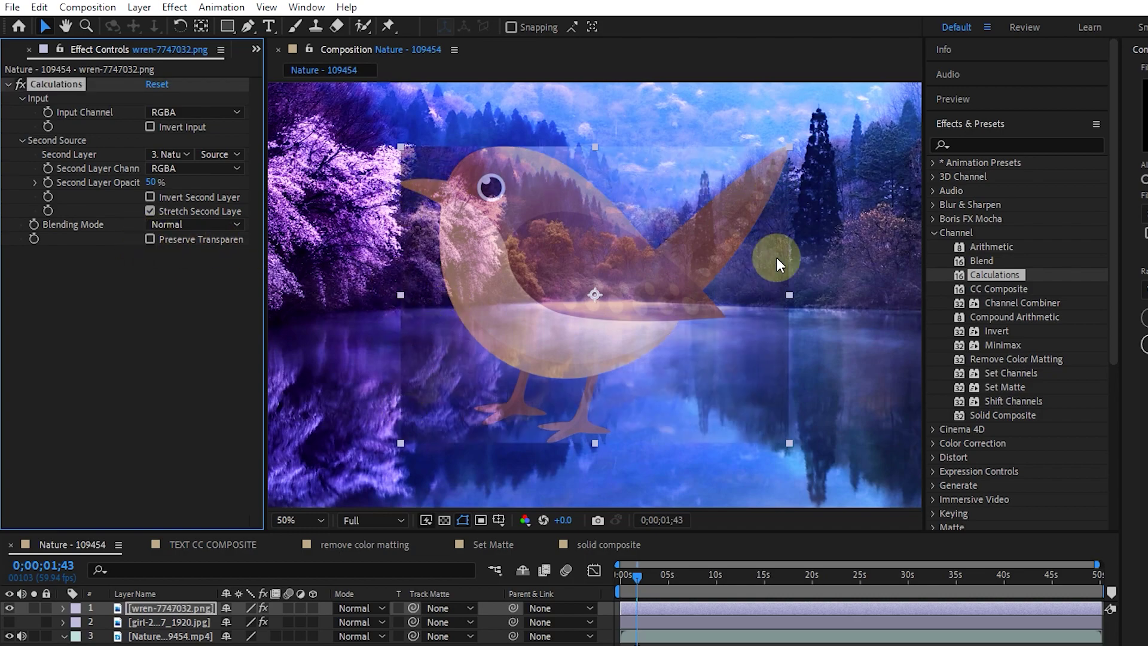
Hide the nature video layer and adjust the wren effect's Second Layer Opacity to 52%
click(6, 639)
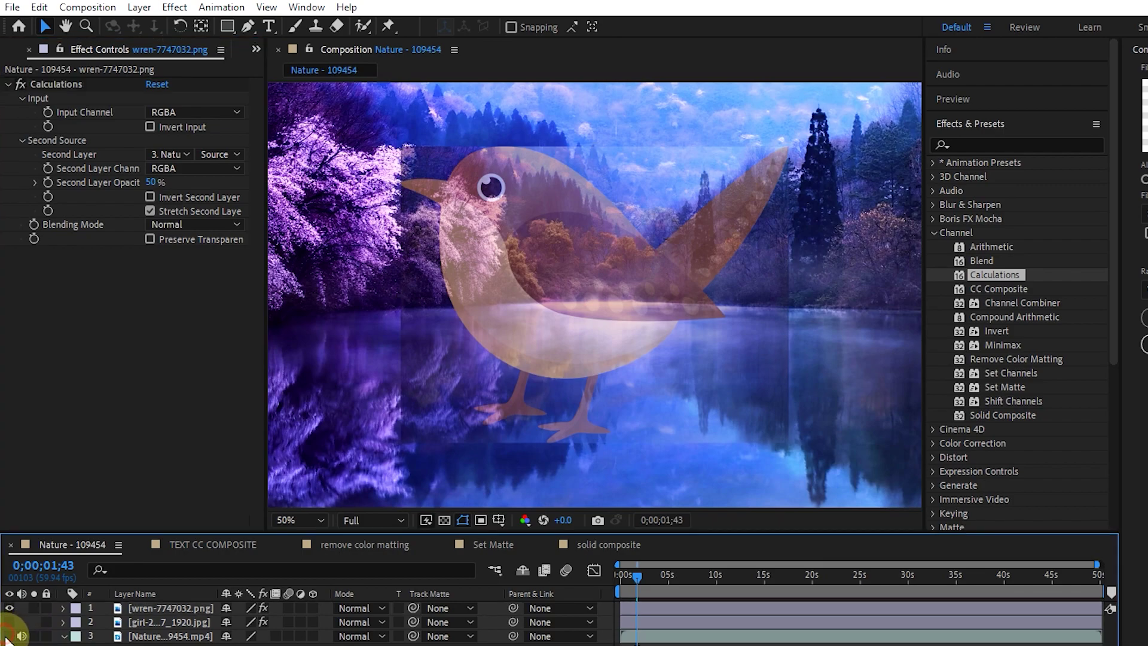
click(9, 636)
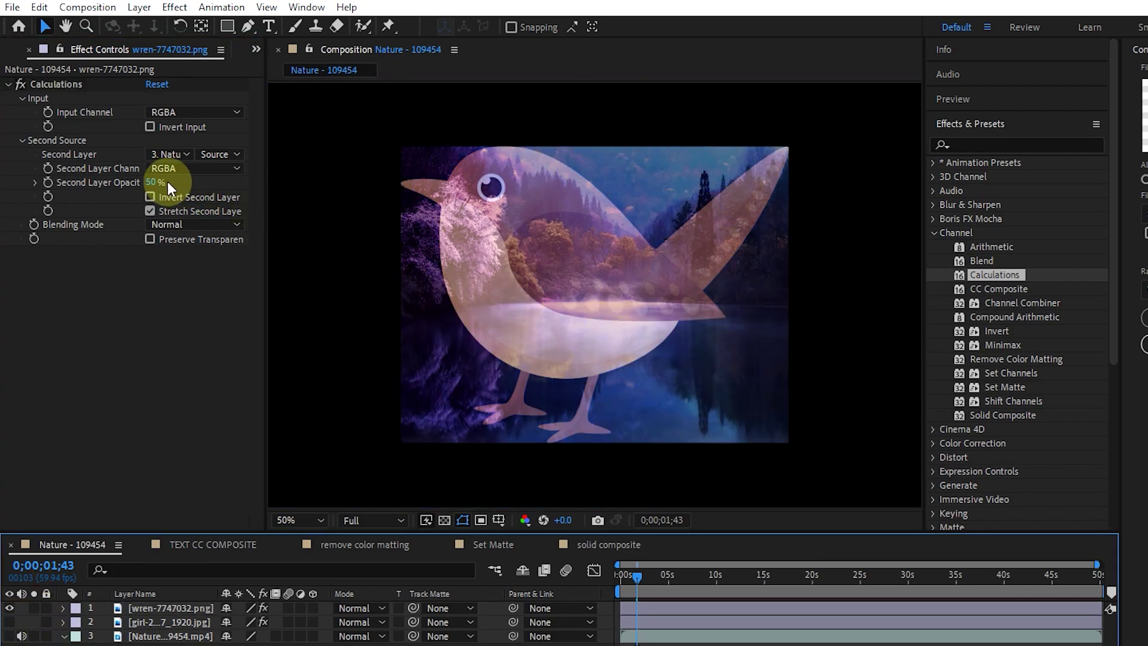
mouse_move(161, 181)
mouse_down()
mouse_move(189, 181)
mouse_move(157, 180)
mouse_up()
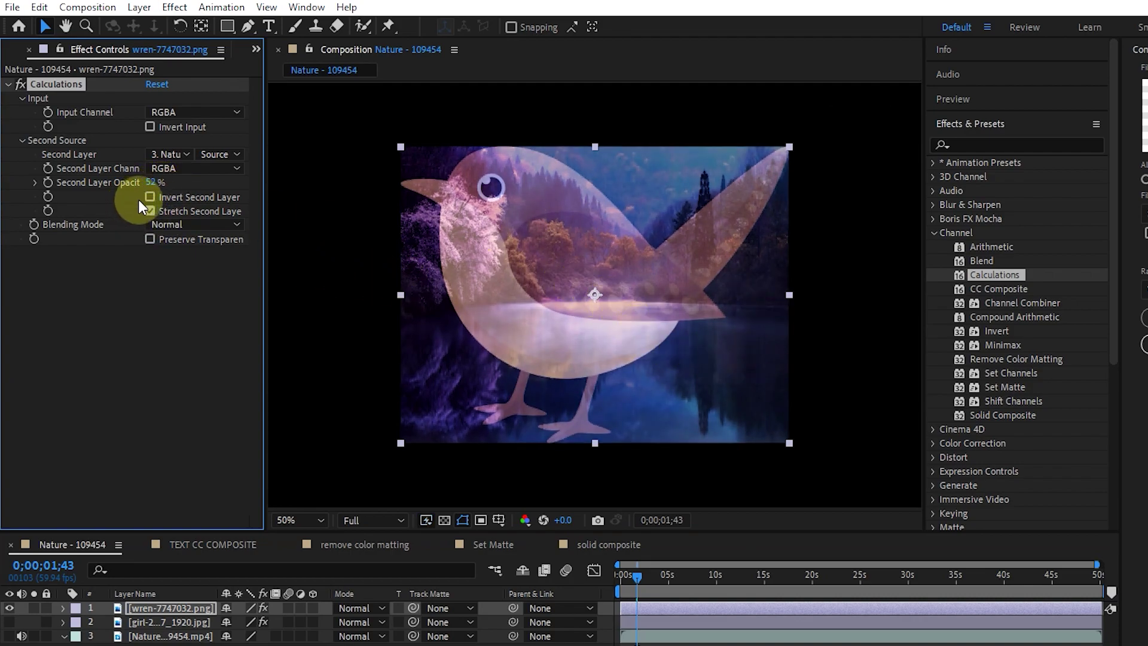
Delete the wren layer and bring back the girl image layer without its Calculations effect
key(Delete)
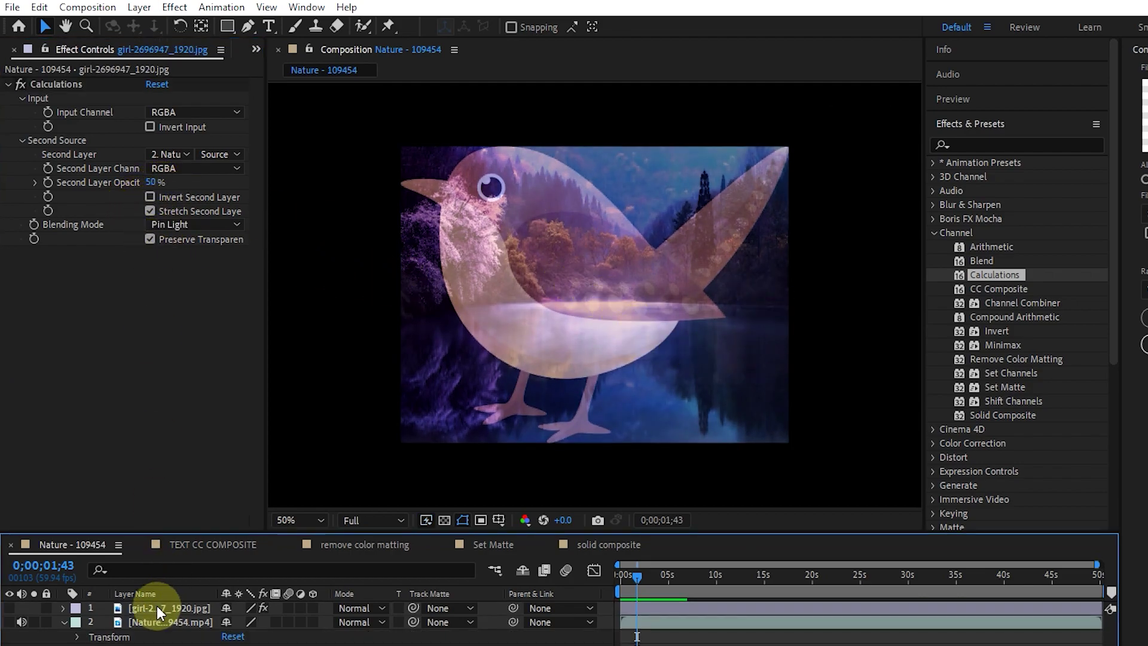
click(12, 609)
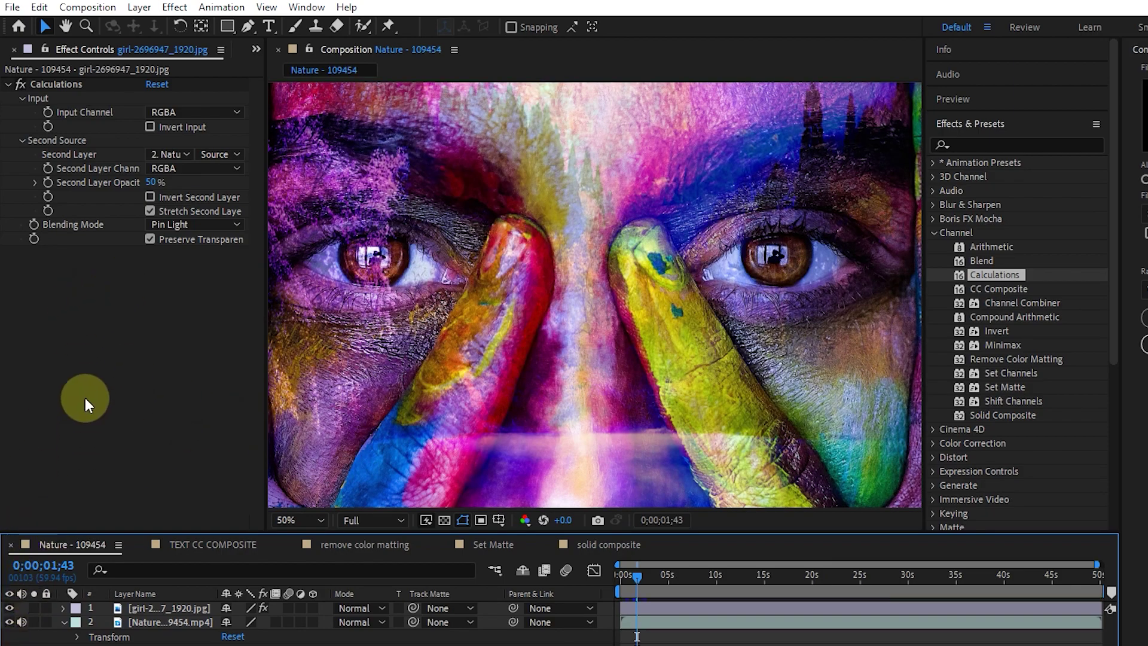
click(48, 84)
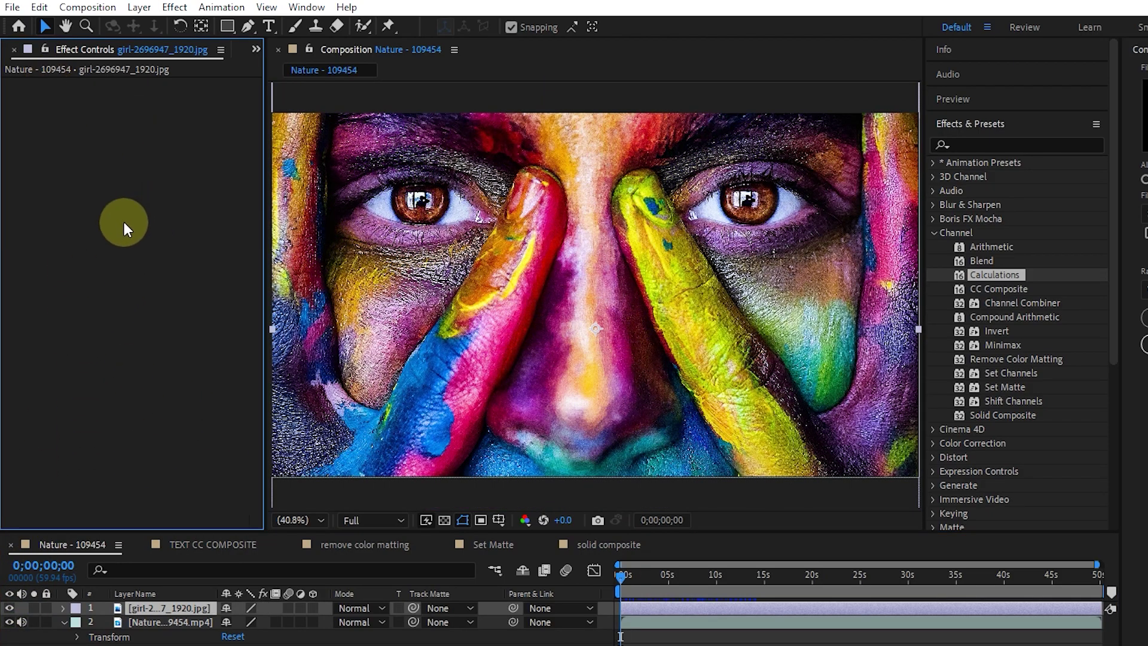
Add a red text layer reading "After Effects" in the TEXT CC COMPOSITE composition
click(194, 539)
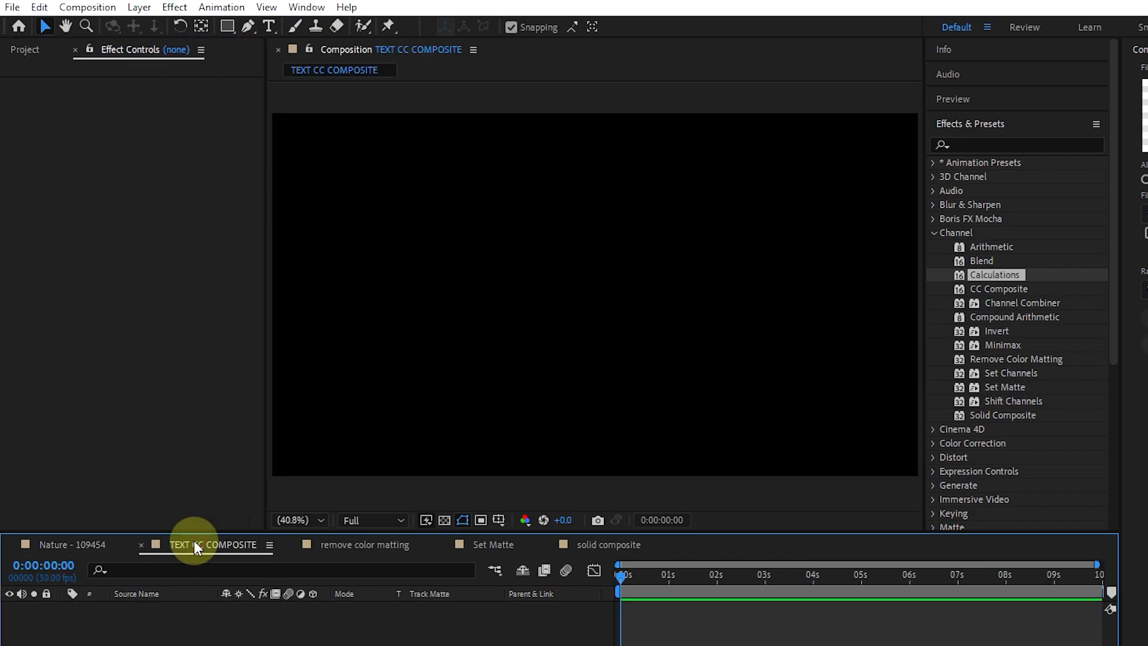
click(269, 27)
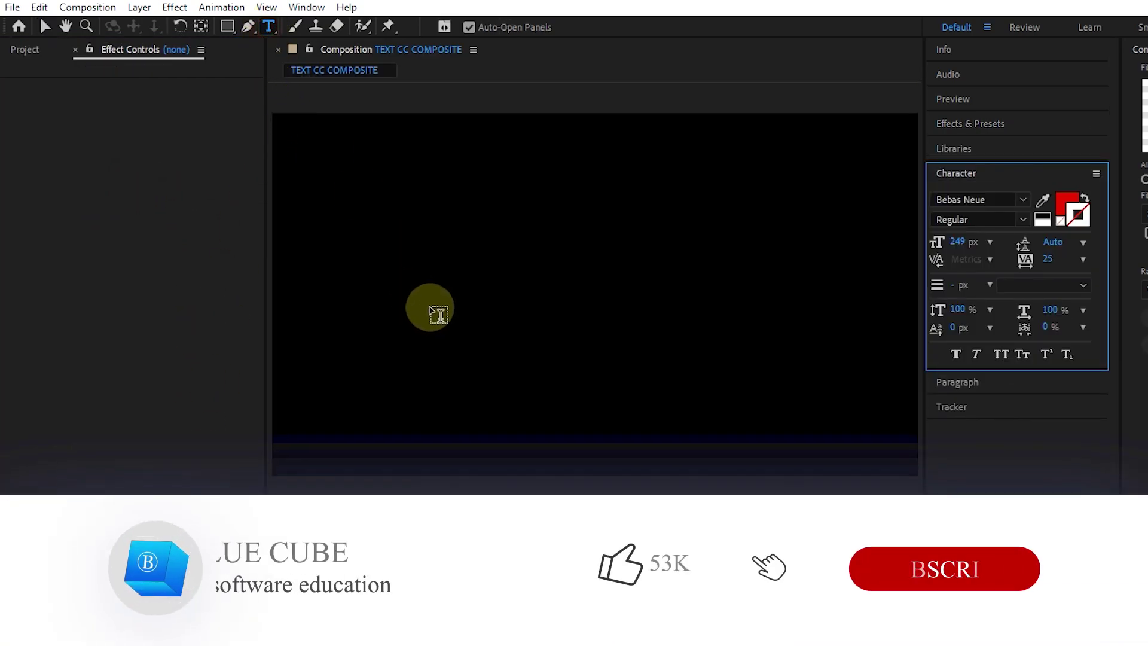
click(410, 303)
text(After)
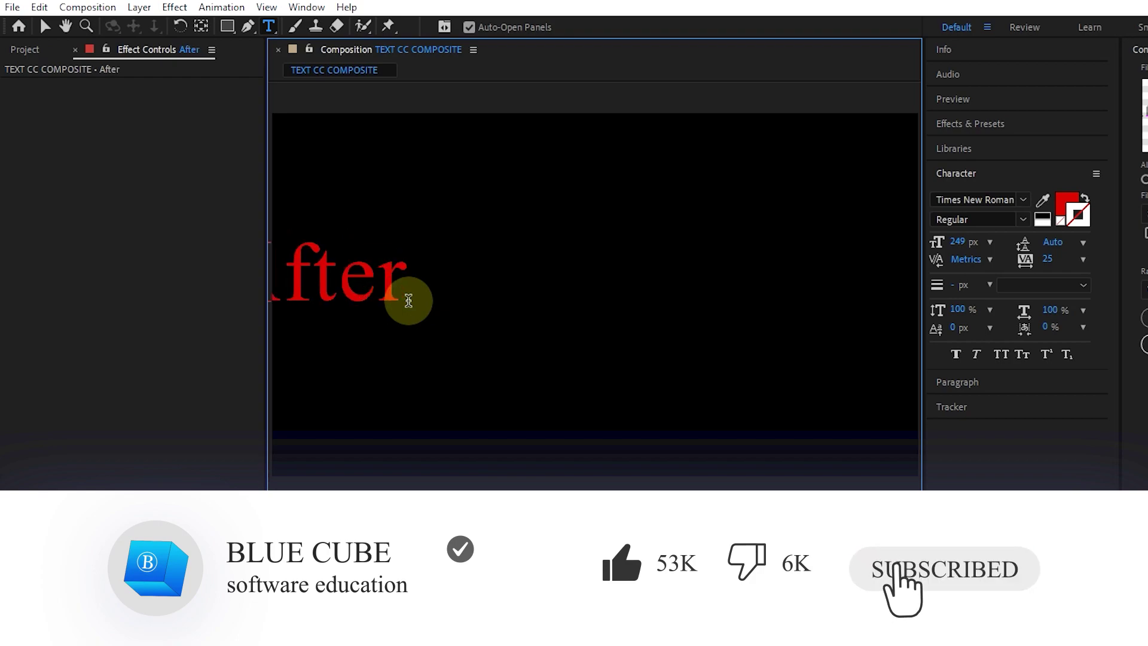
text( E)
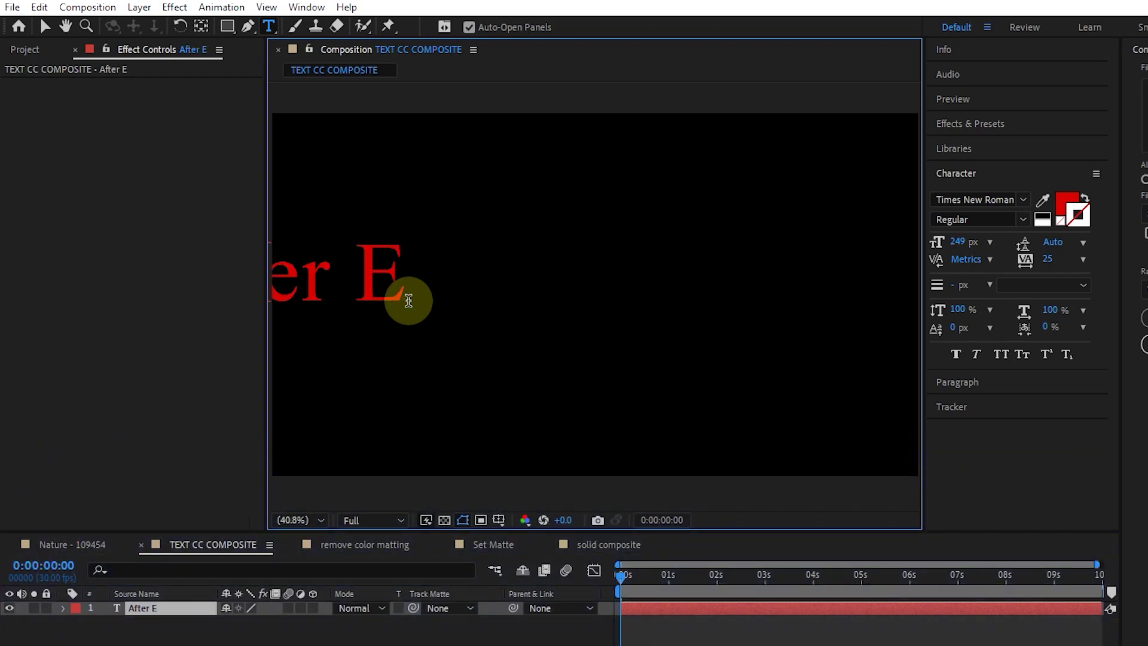
text(ffects)
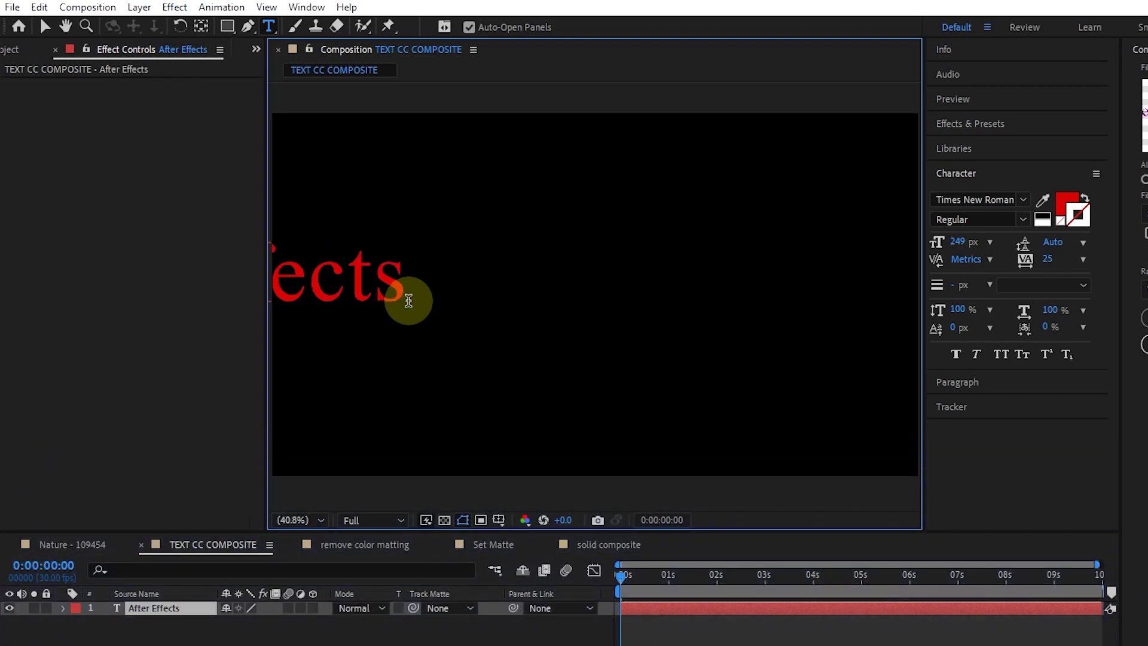
Move the After Effects text to the middle of the frame and draw a rectangular mask over its lower half
click(42, 27)
drag(351, 264, 780, 307)
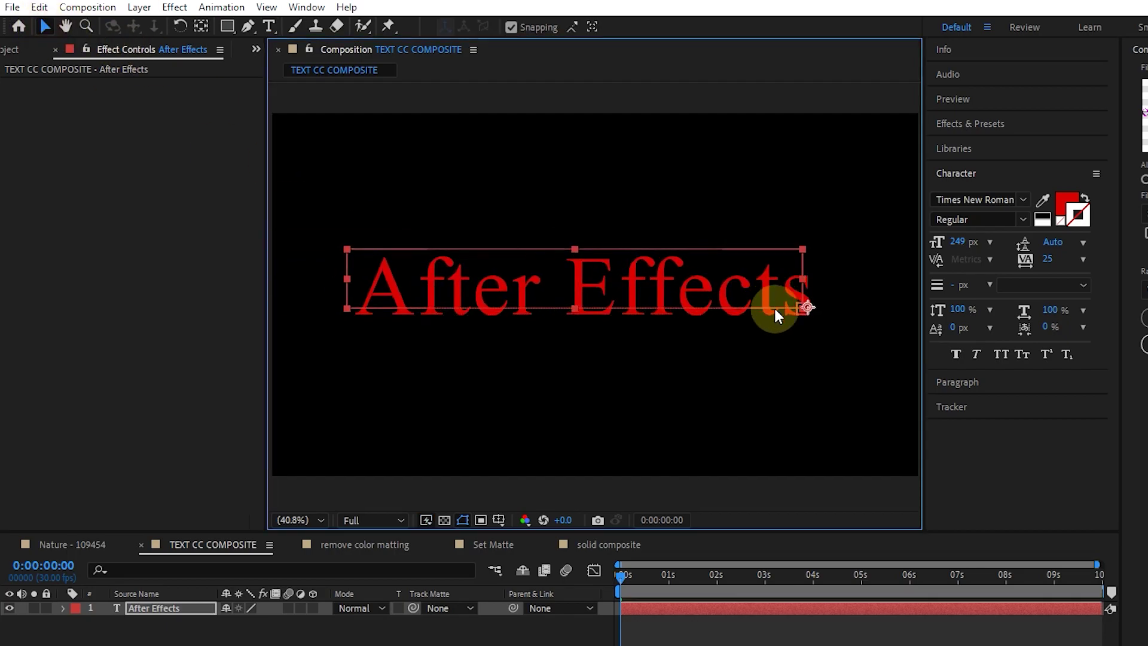
drag(684, 310, 689, 310)
click(228, 26)
drag(322, 275, 826, 335)
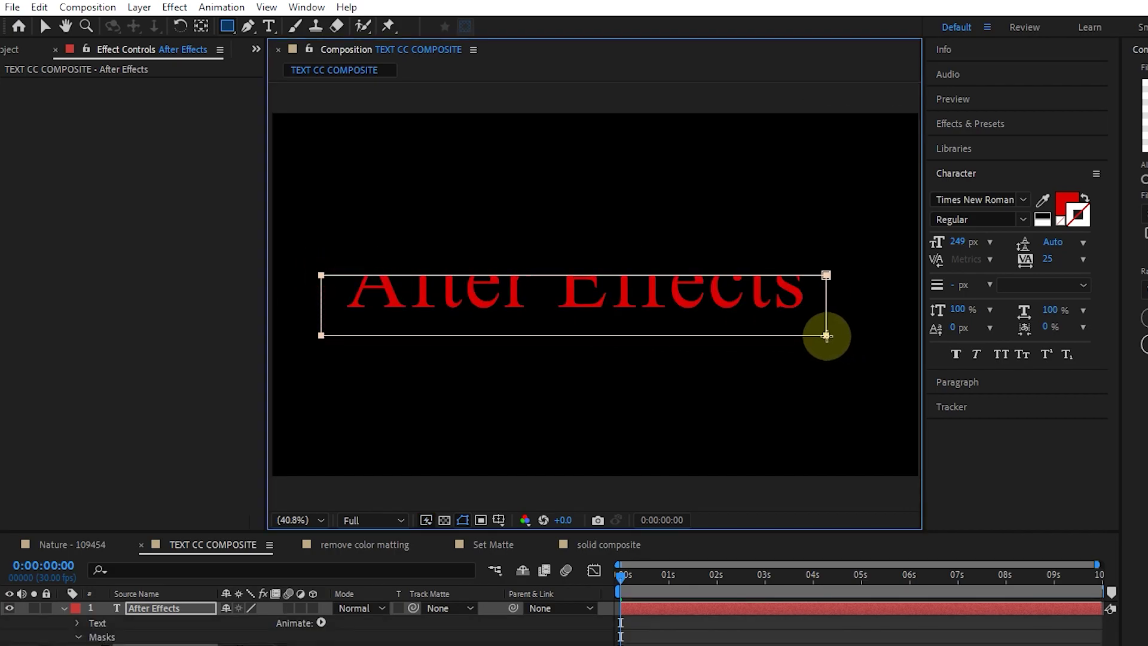
Apply the CC Composite effect to the masked After Effects text layer
click(951, 125)
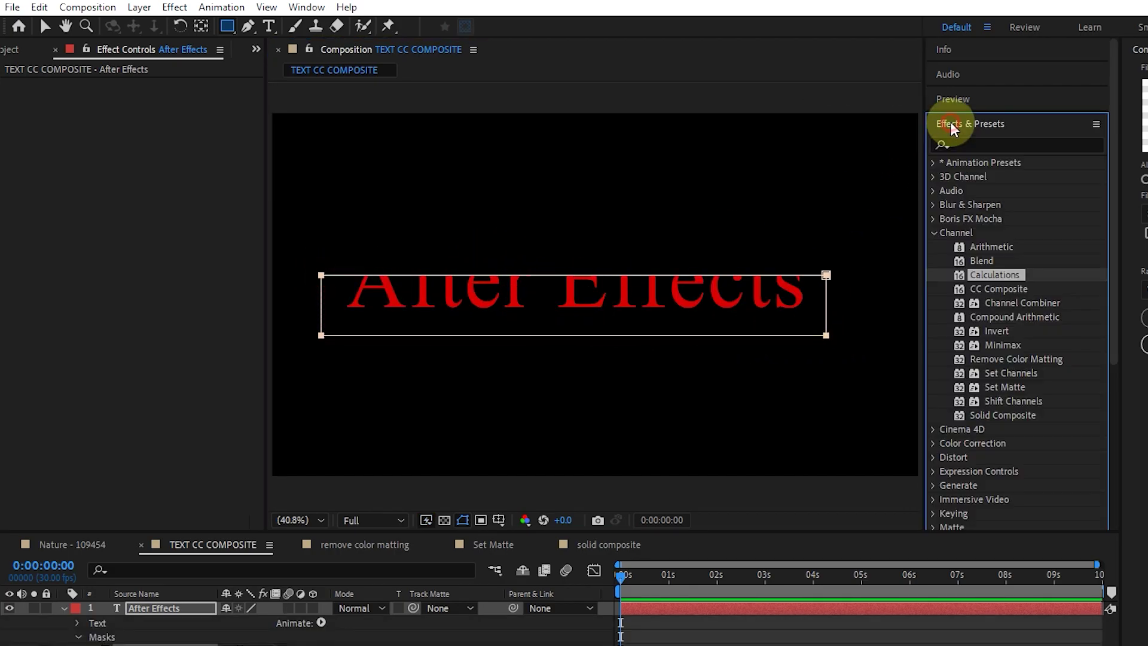
drag(998, 289, 609, 294)
key(v)
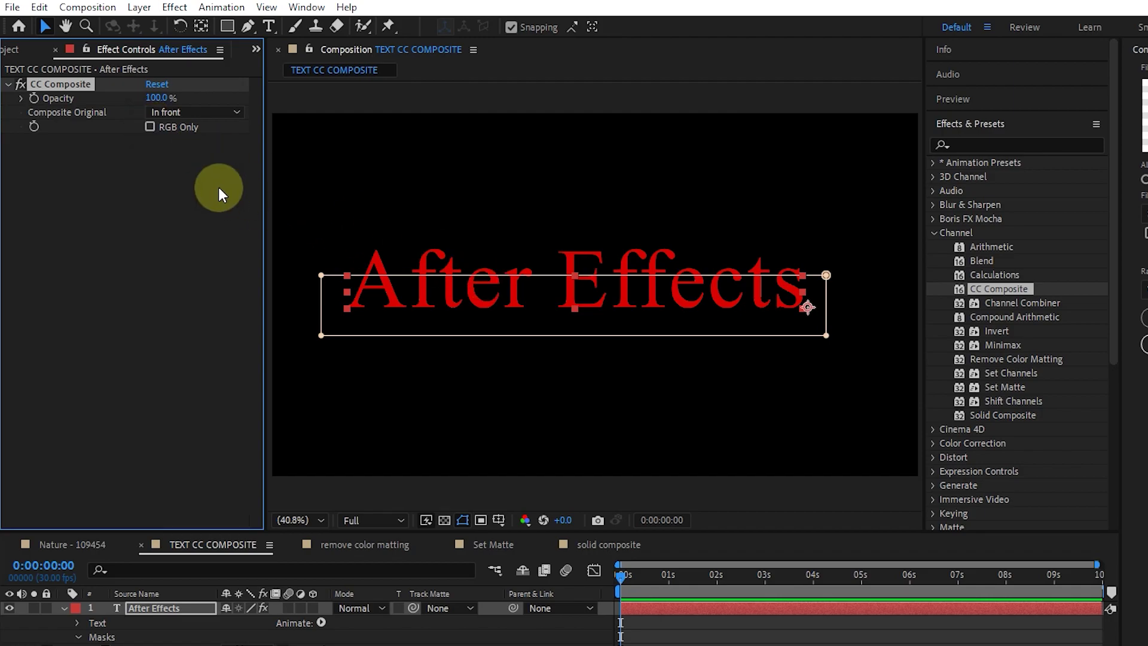
Try RGB Only on the text's CC Composite effect, and set Composite Original to Screen with Opacity at 100%
click(149, 127)
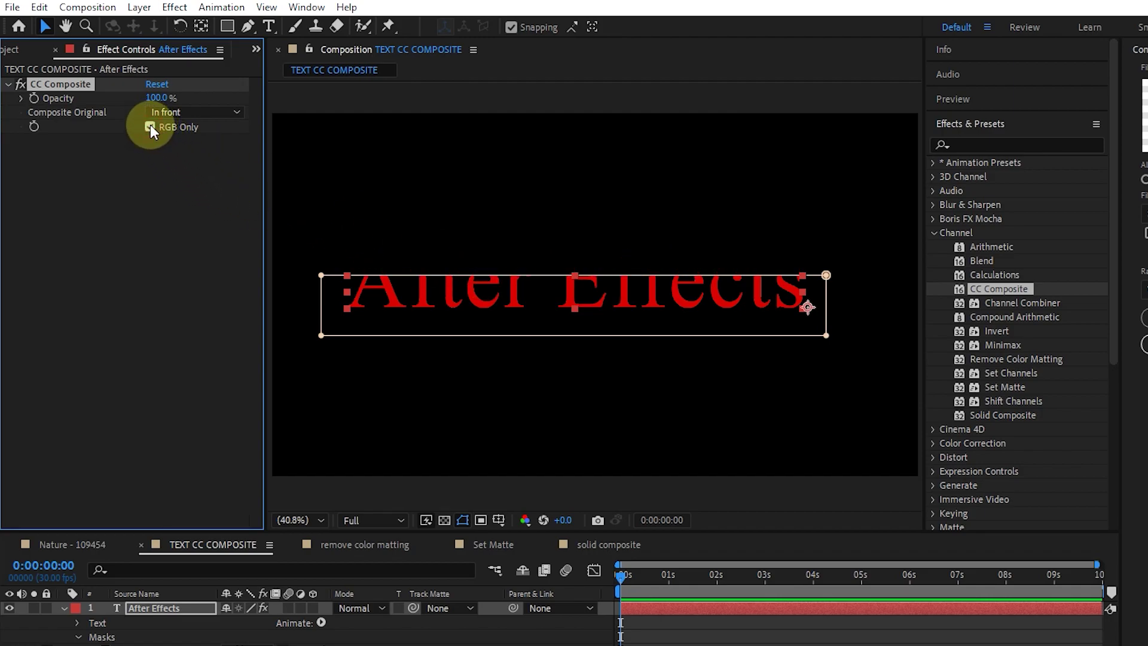
click(154, 113)
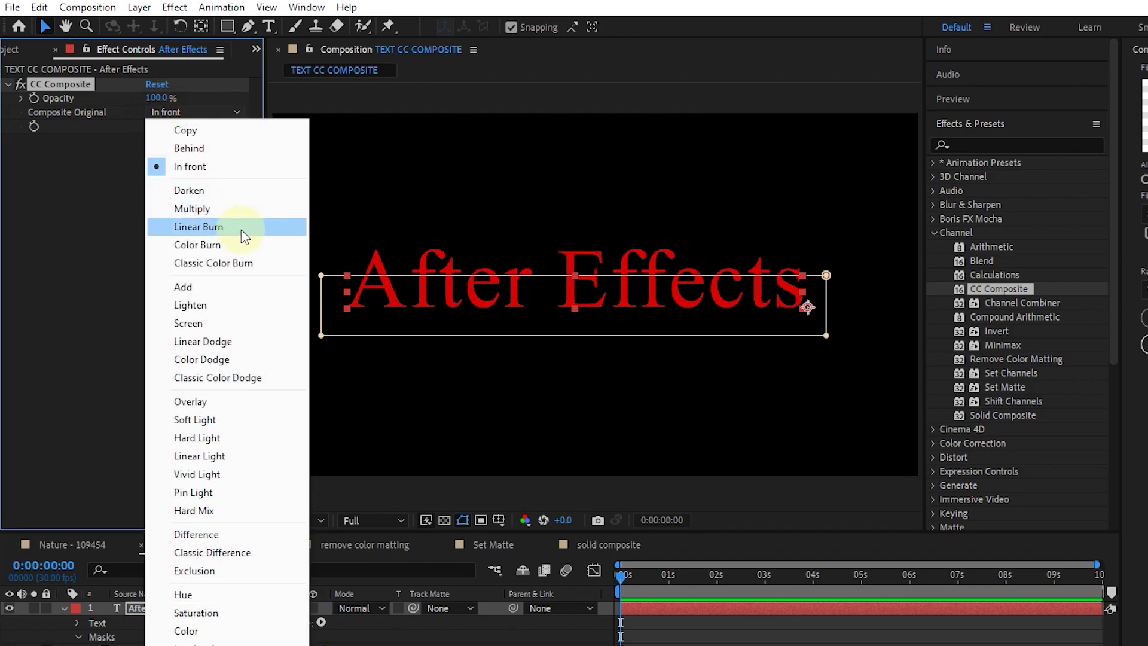
click(225, 323)
drag(154, 98, 181, 102)
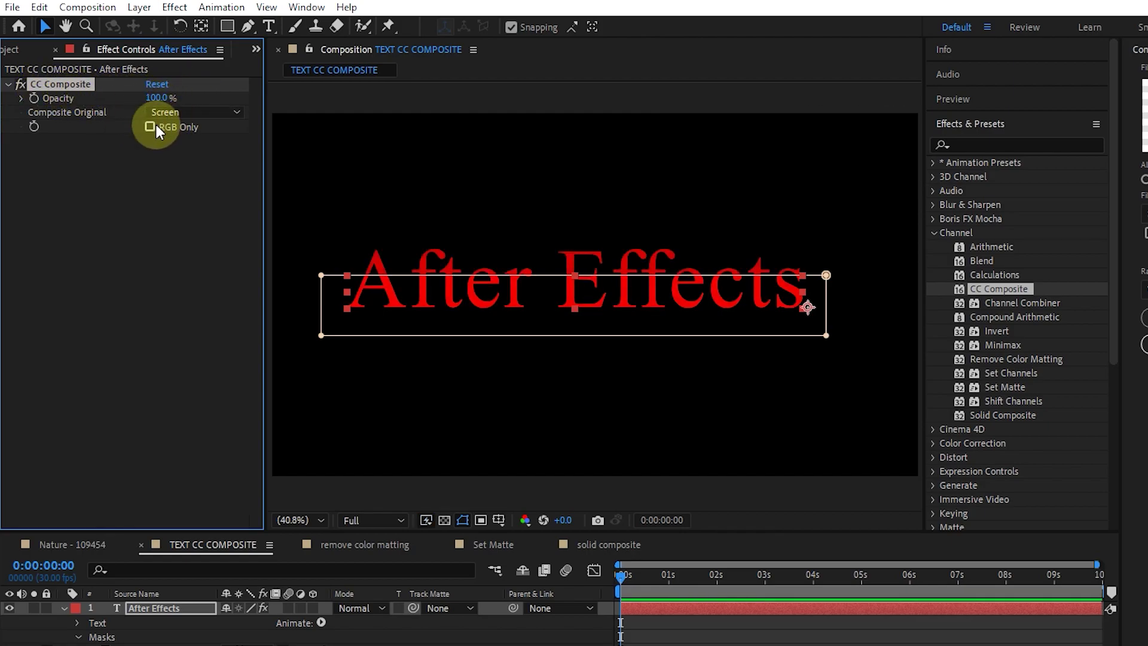
Apply Hue/Saturation to the After Effects text layer and set its Master Hue to 88°
click(1007, 145)
text(hue)
drag(1016, 232, 159, 605)
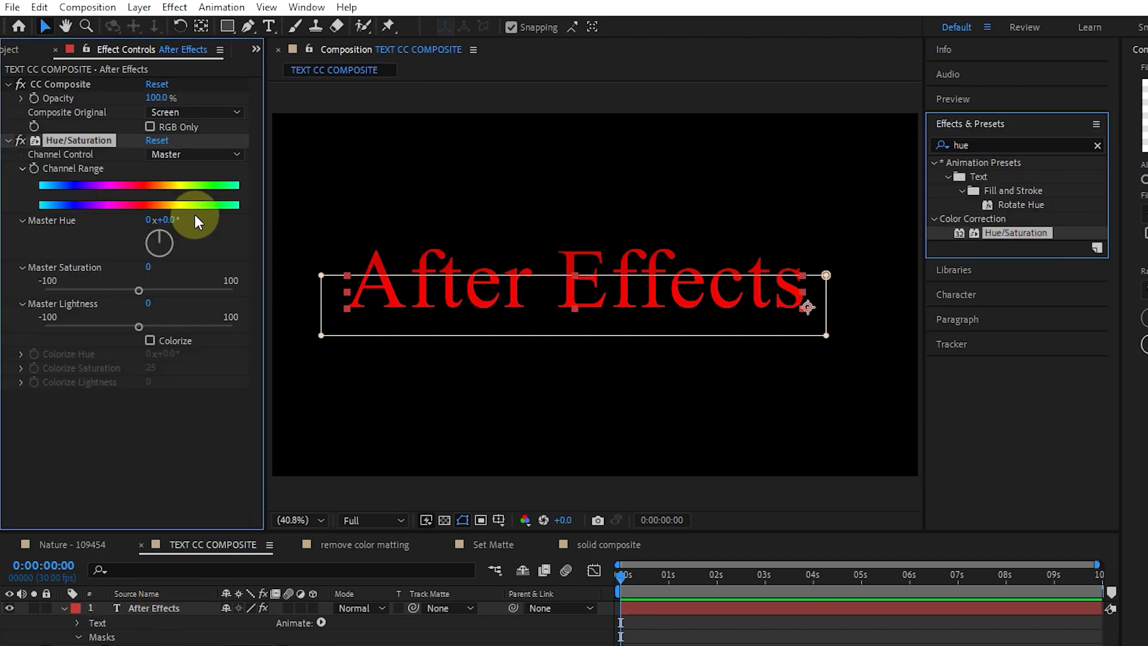
drag(170, 243, 174, 242)
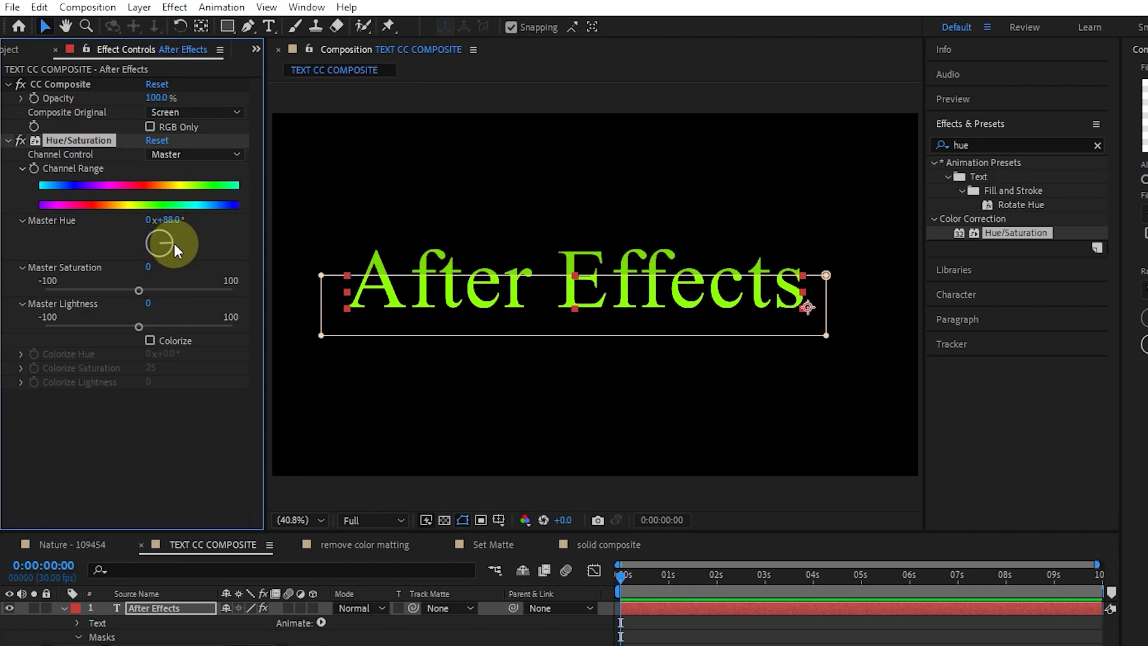
Reorder CC Composite below Hue/Saturation on the text layer and adjust the Master Hue to 86°
drag(52, 84, 52, 428)
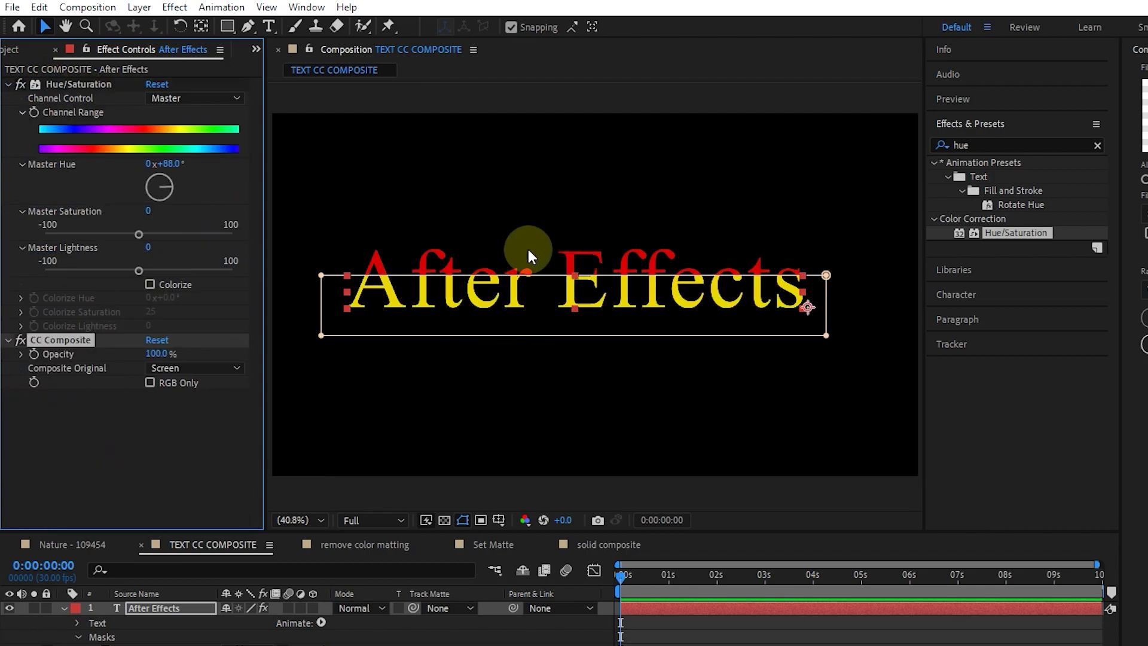
drag(166, 190, 196, 185)
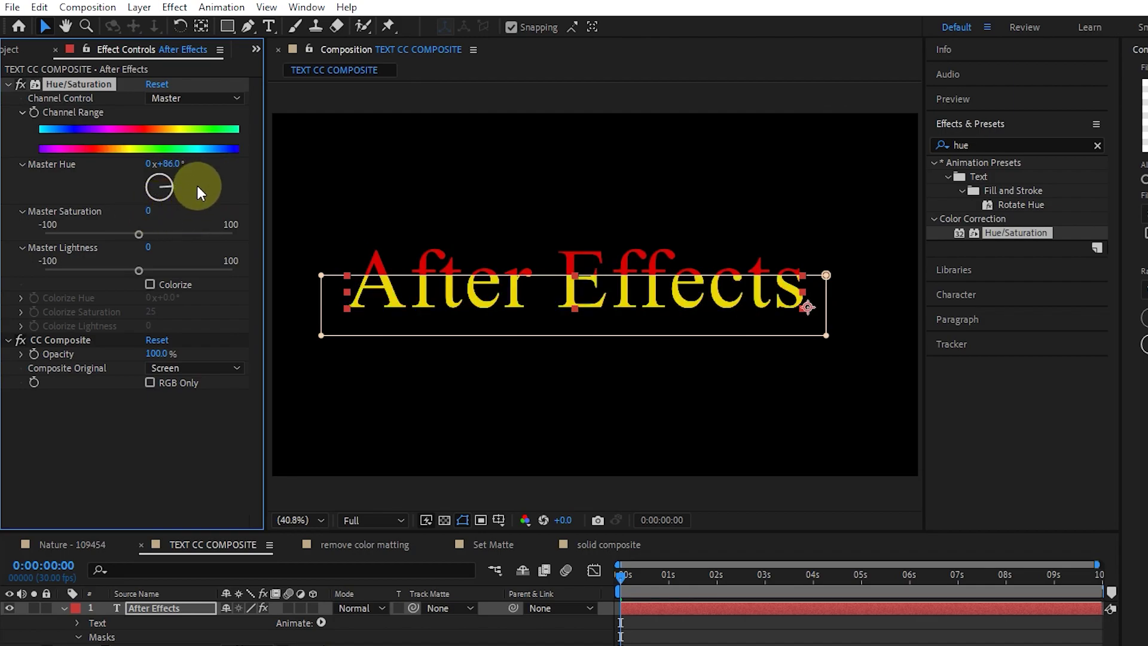
click(8, 85)
In the Nature - 109454 composition, apply Channel Combiner to the girl image and set From to Red
click(71, 544)
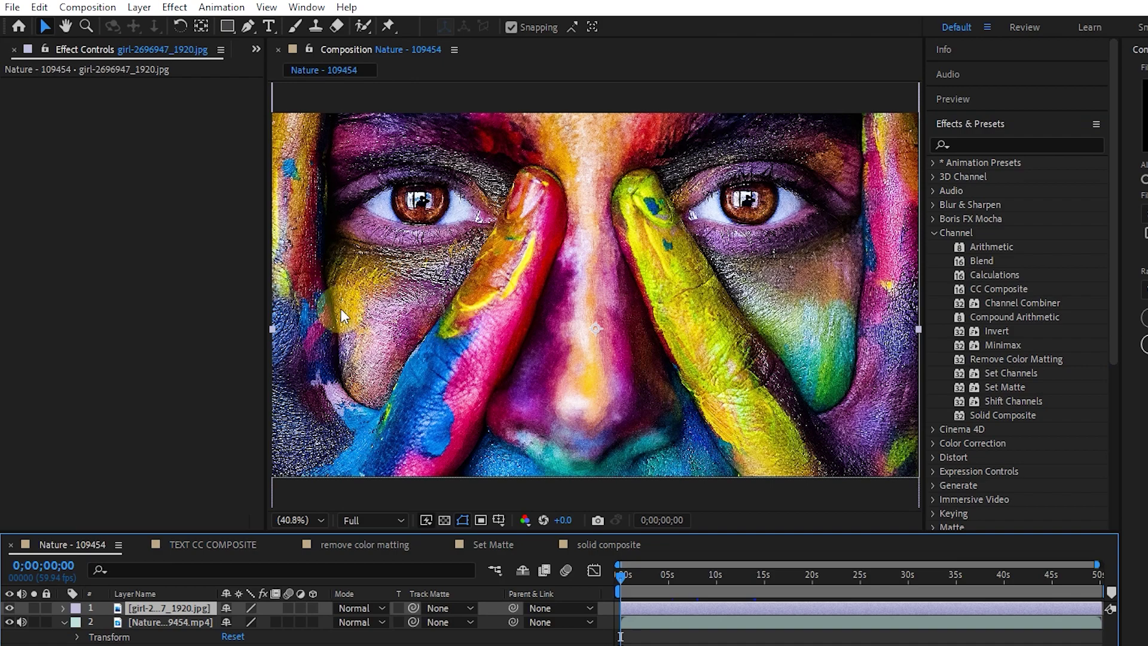
drag(1010, 302, 605, 274)
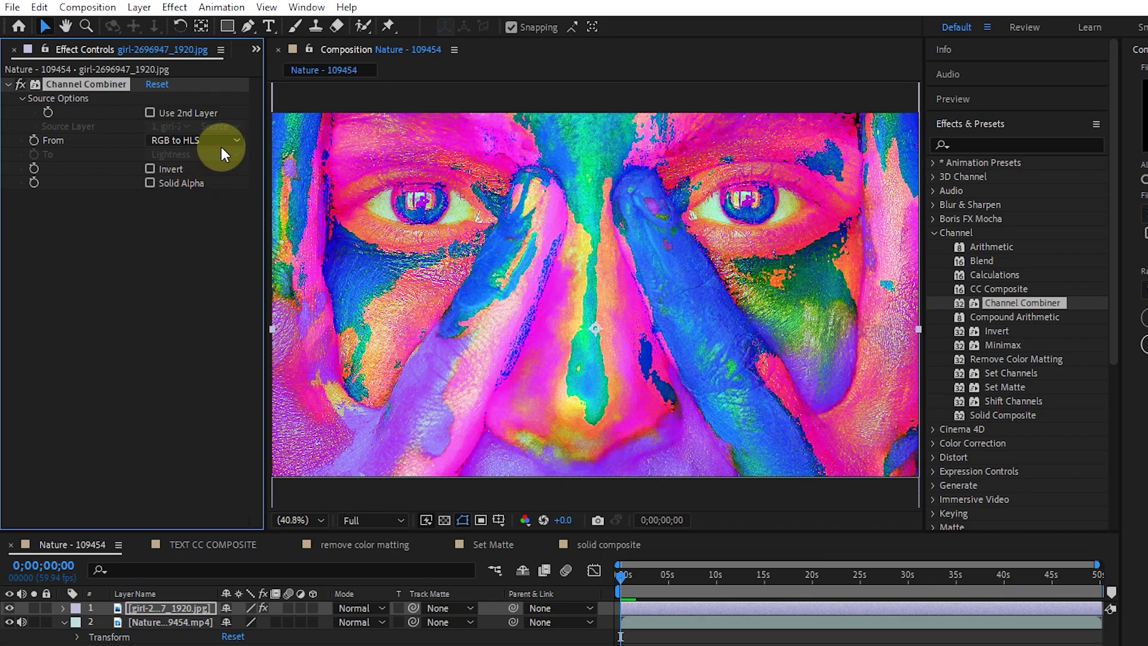
click(176, 141)
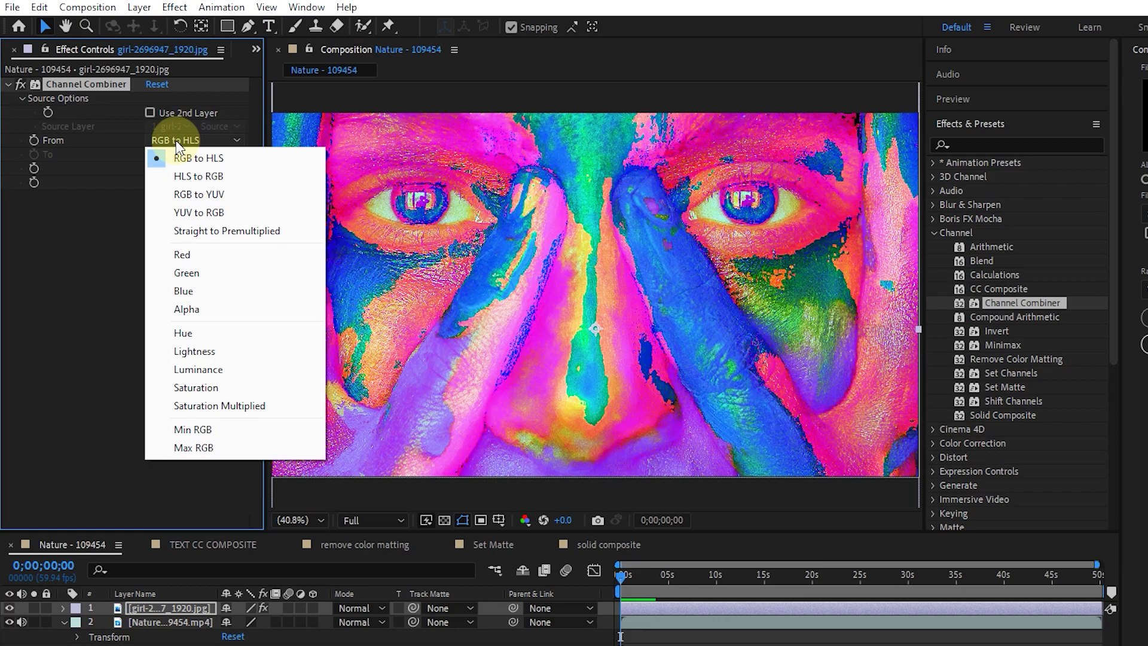
click(202, 250)
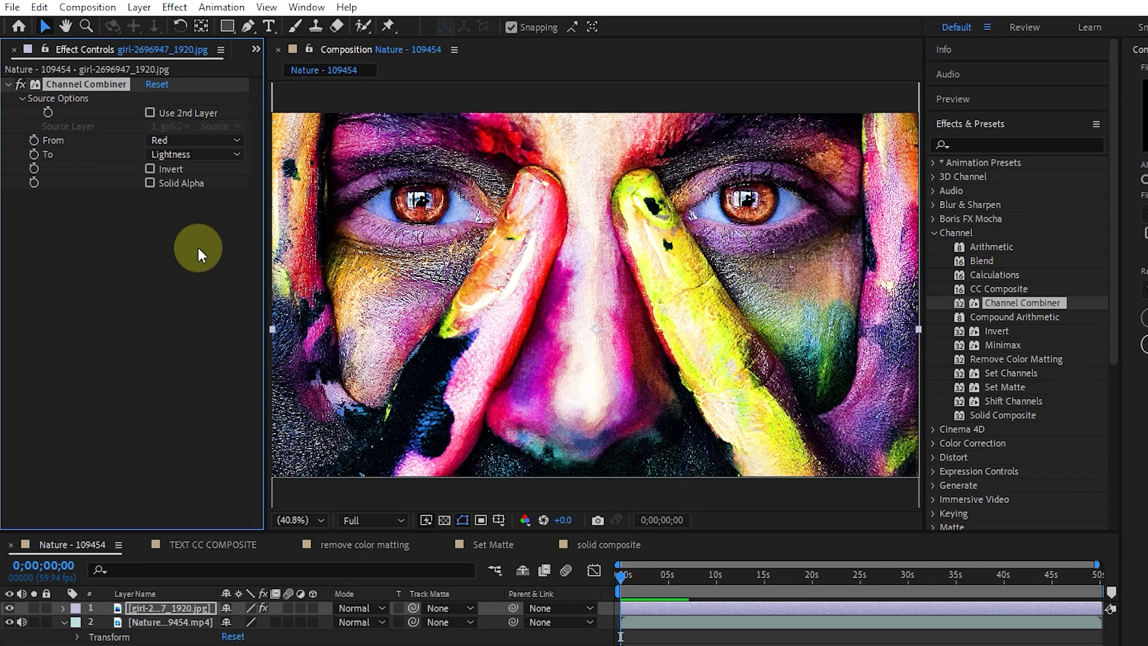
Try Saturation as the Channel Combiner's To channel, and switch it to Blue
click(172, 154)
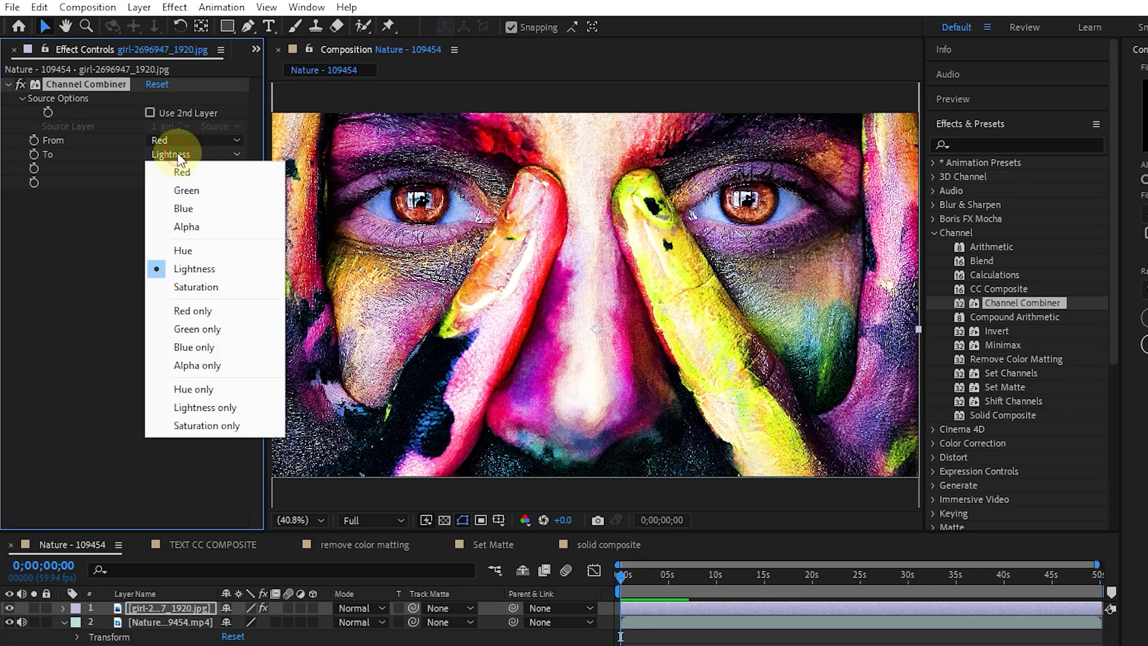
click(209, 287)
click(179, 157)
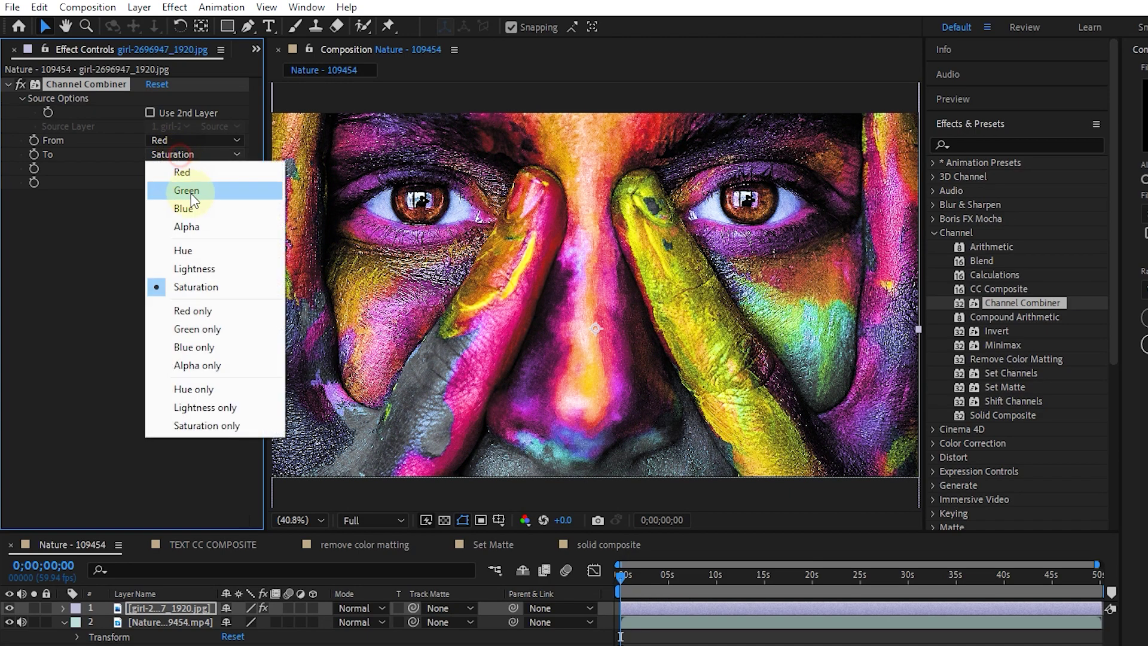
click(195, 210)
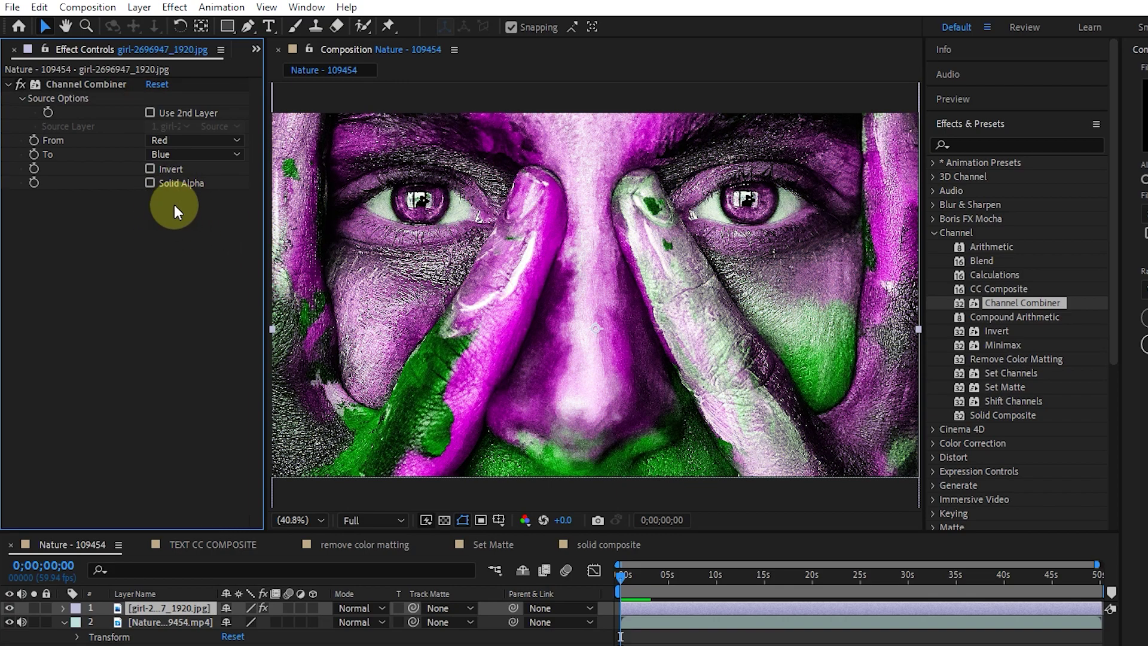
Toggle the Channel Combiner's Invert option on and off to compare the colours
click(149, 170)
click(149, 170)
click(150, 170)
click(149, 170)
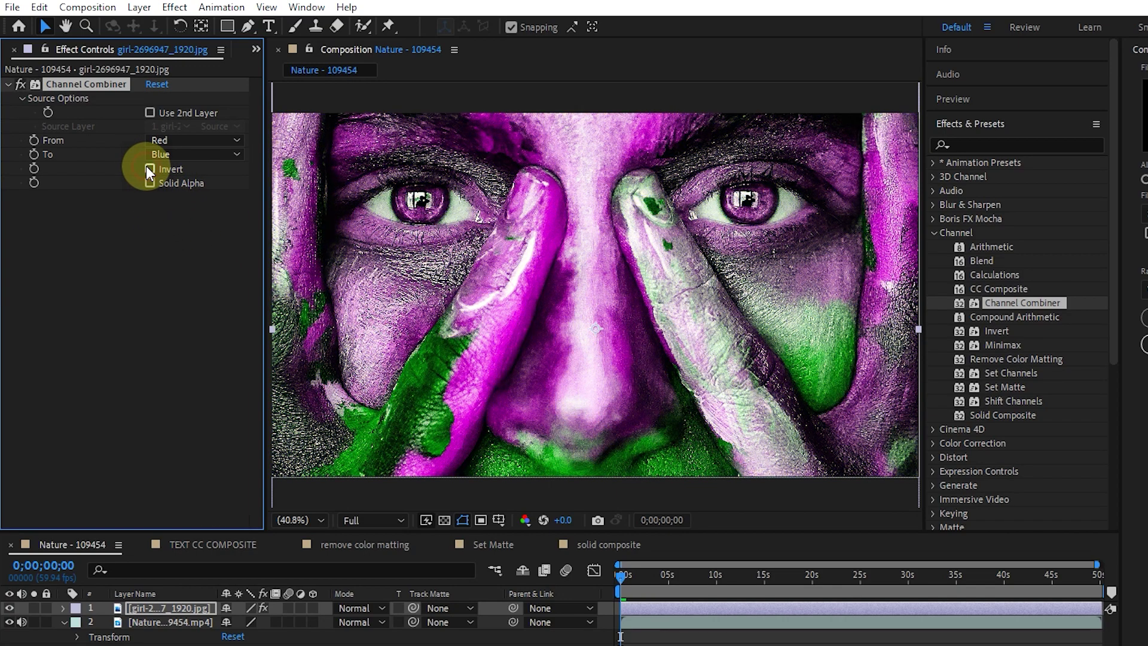
Enable the Channel Combiner's second layer and choose the nature video as its source layer
click(150, 113)
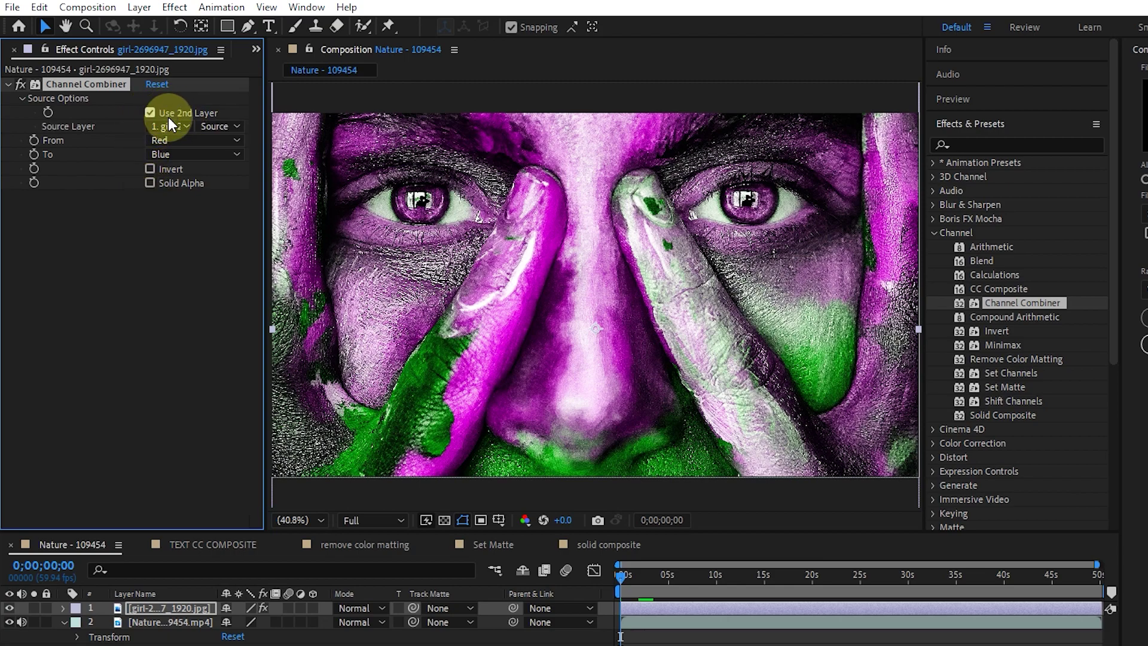
click(169, 127)
click(191, 187)
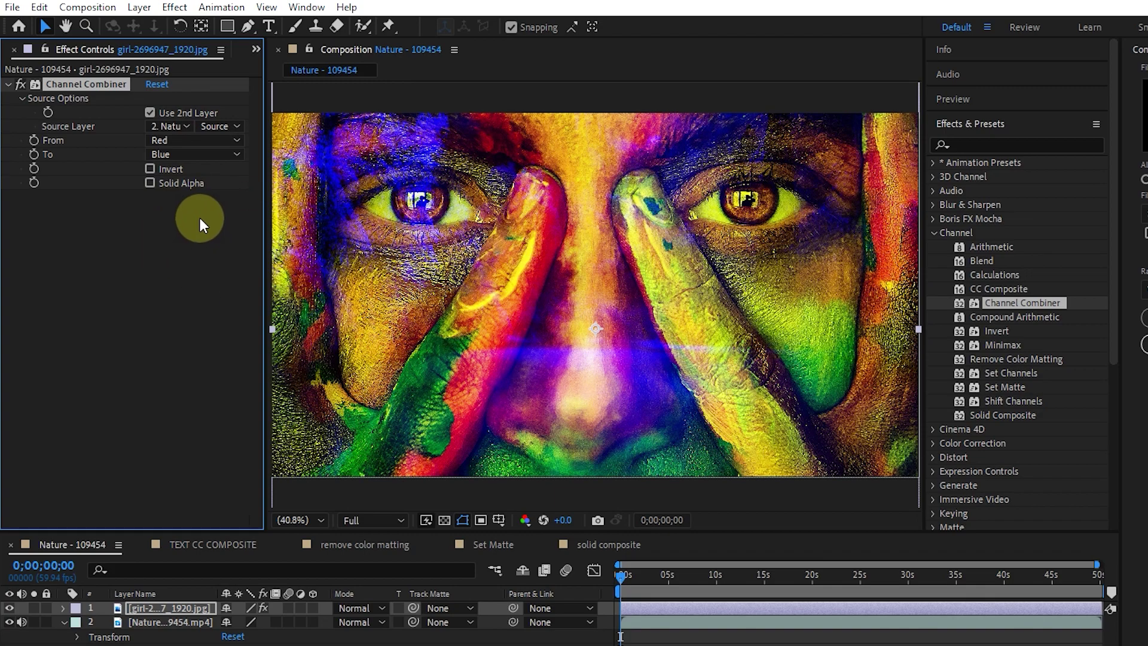
Change the Channel Combiner's To channel to Lightness and after that to Saturation
click(174, 156)
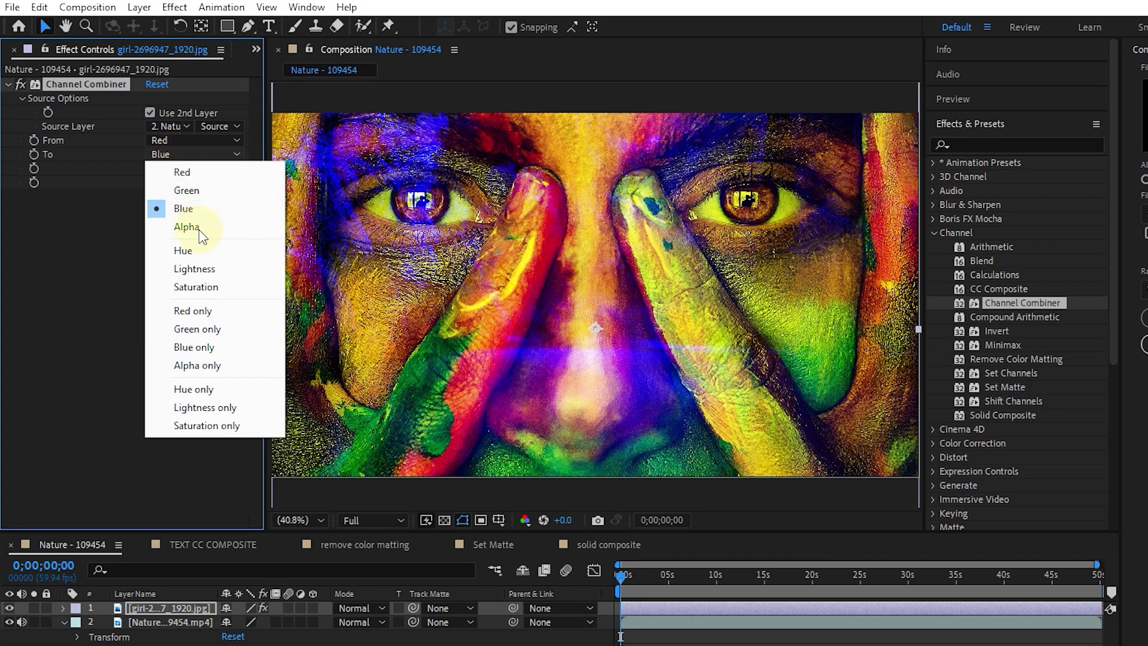
click(195, 269)
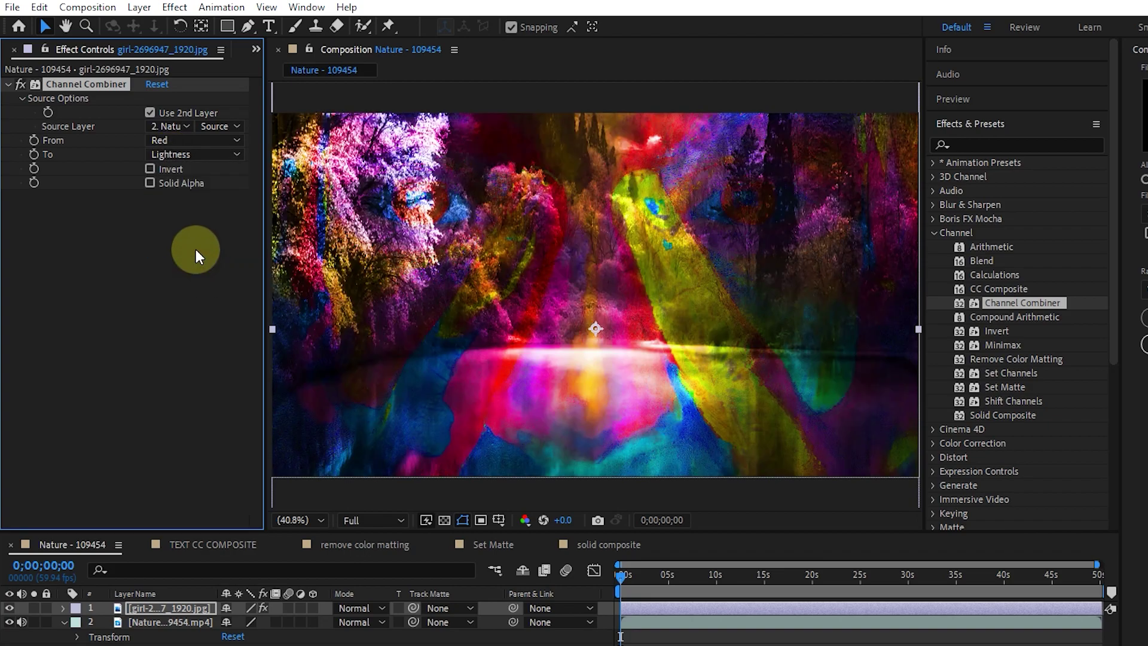
click(182, 154)
click(197, 286)
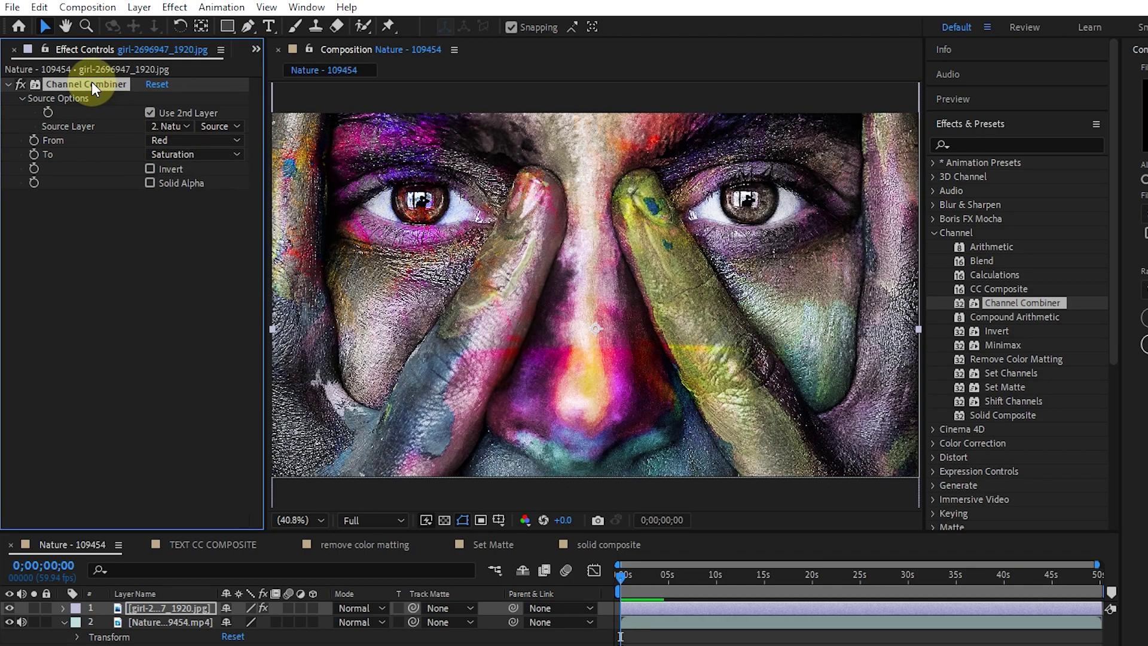
Replace Channel Combiner on the girl layer with Compound Arithmetic, using the nature video as the second source layer
key(Delete)
drag(1010, 317, 399, 231)
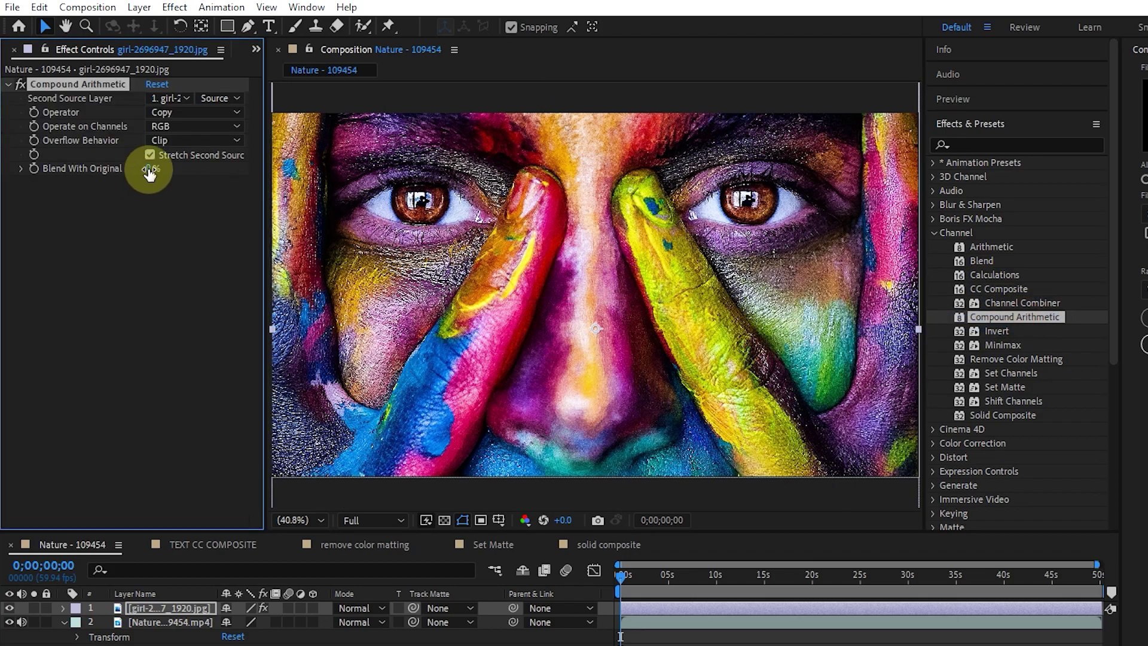
click(172, 98)
click(188, 159)
Try the Add operator in Compound Arithmetic, and settle on Xor
click(179, 112)
click(196, 148)
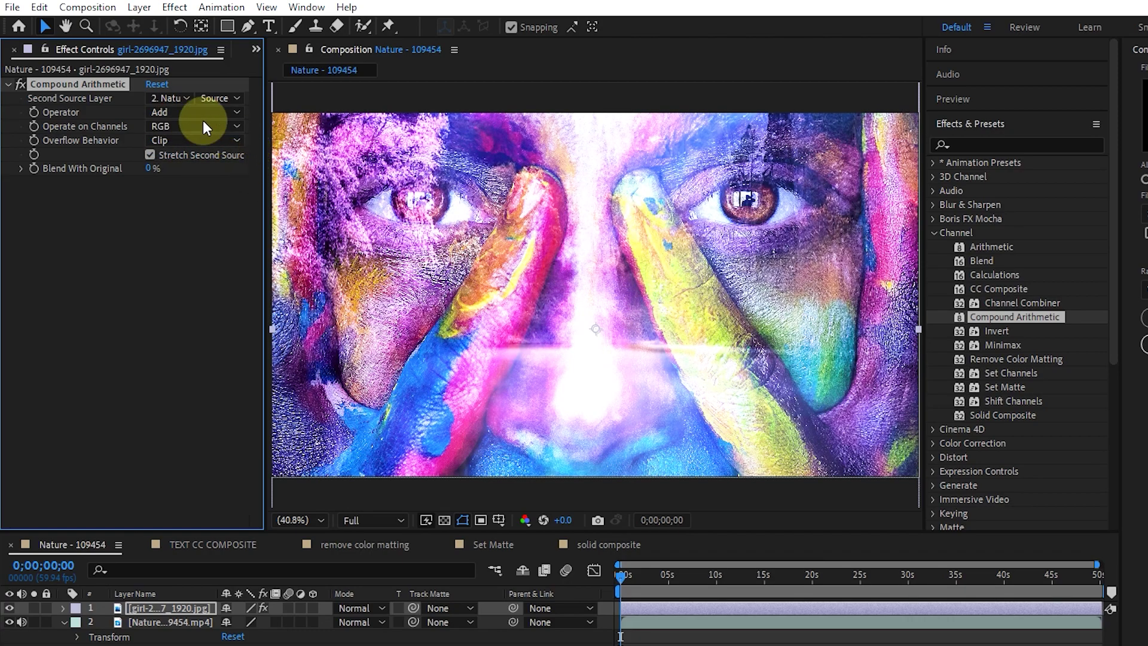
click(172, 113)
click(190, 202)
click(185, 112)
click(200, 256)
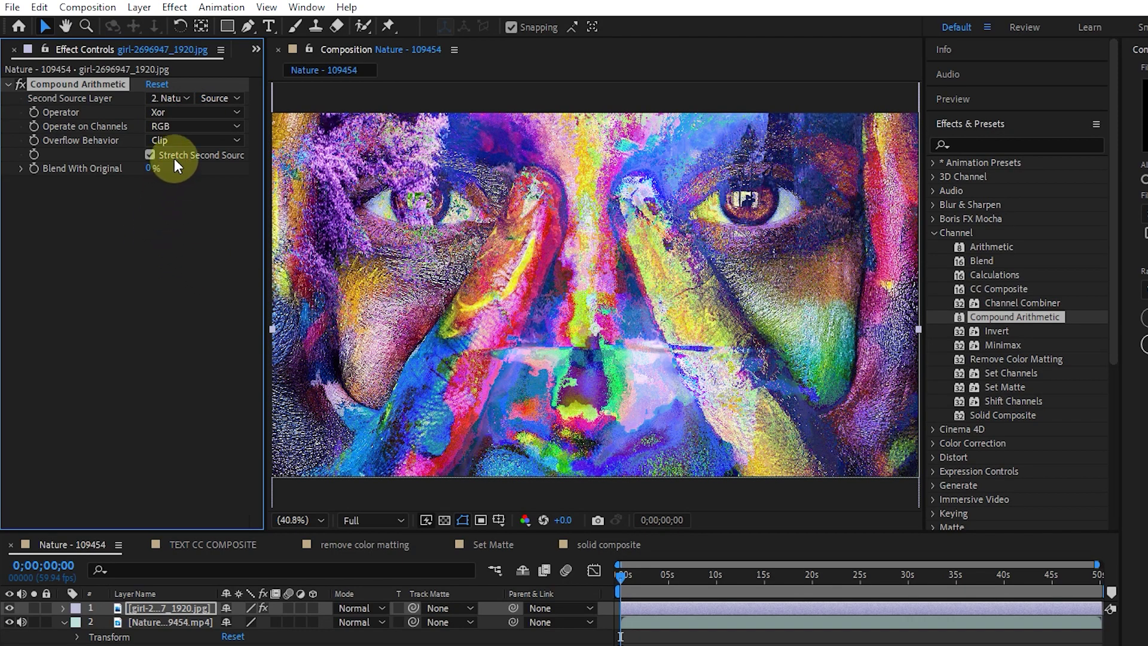
Set Compound Arithmetic's operator to Lighter and blend it 34% with the original
click(182, 112)
click(188, 272)
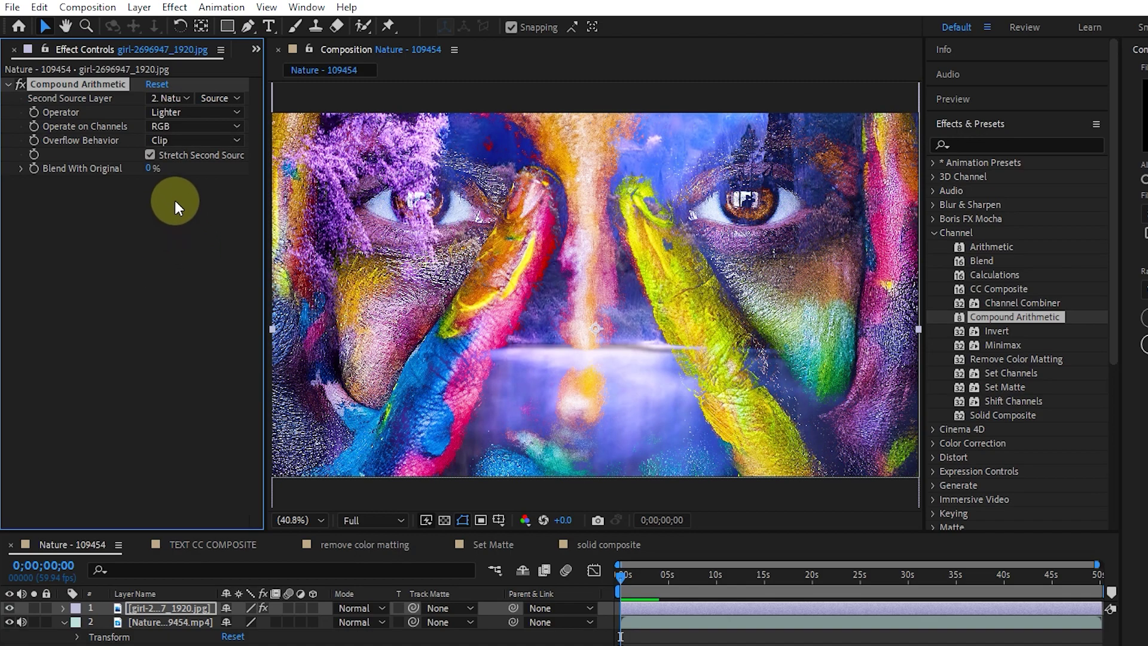
drag(150, 170, 239, 169)
drag(165, 174, 90, 166)
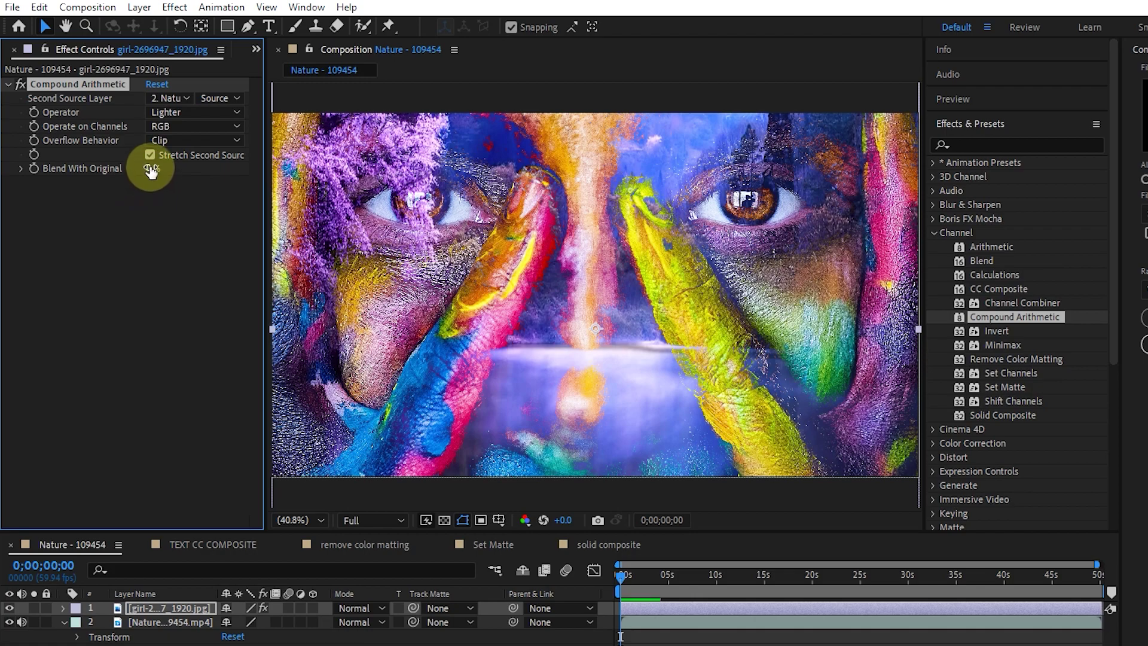
drag(182, 170, 185, 170)
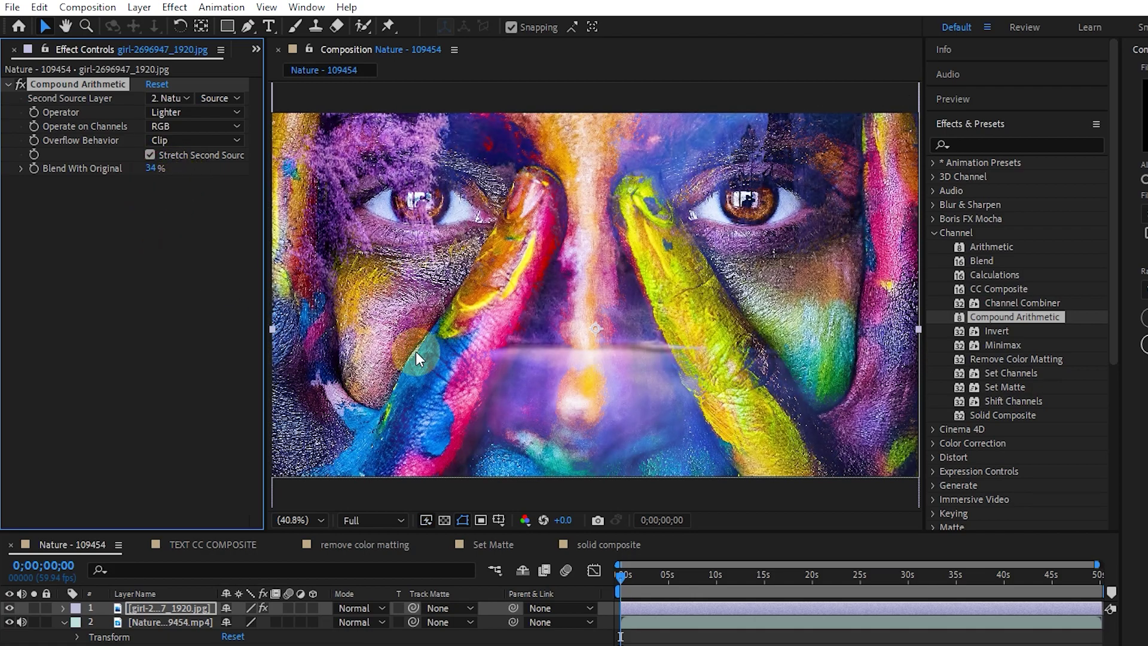
Toggle the stretching of the second source in Compound Arithmetic off and on to compare the overlay, leaving it enabled
click(149, 153)
click(150, 154)
click(149, 154)
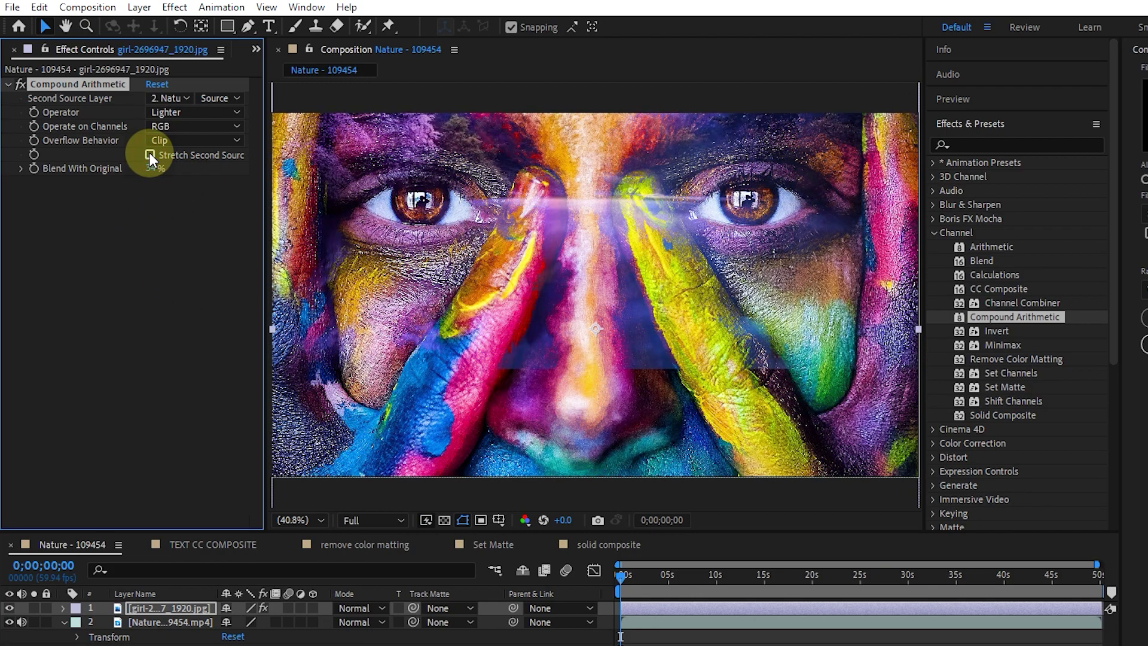
click(149, 153)
click(149, 154)
click(149, 153)
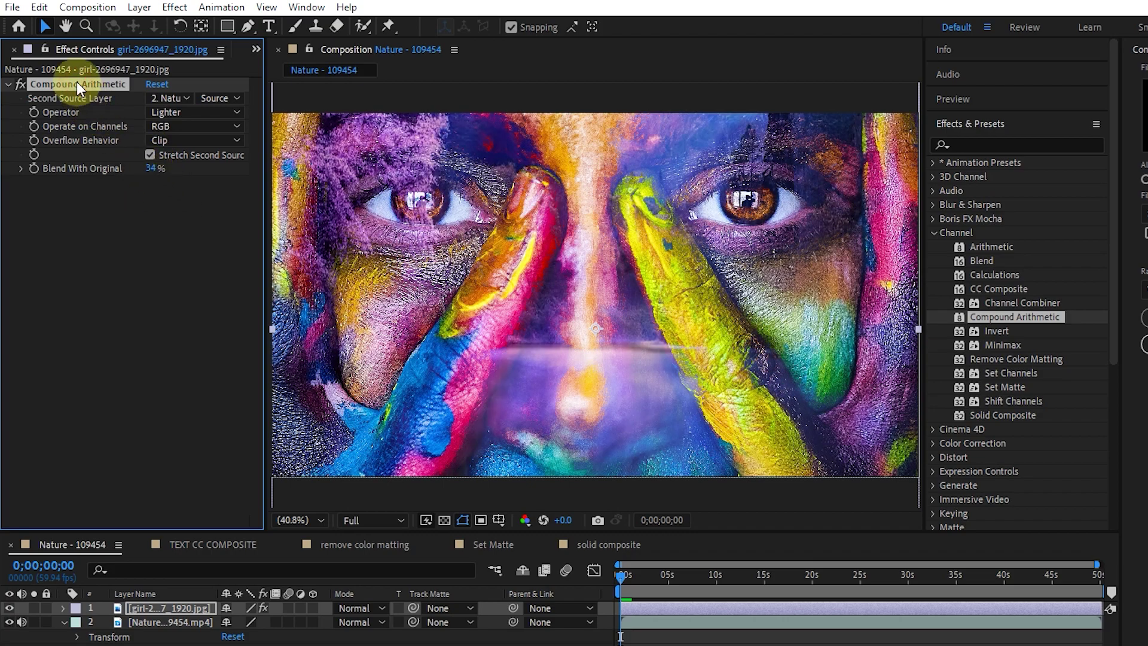
Replace Compound Arithmetic on the girl layer with Invert, and try inverting the Blue channel followed by Green
key(Delete)
drag(996, 330, 561, 263)
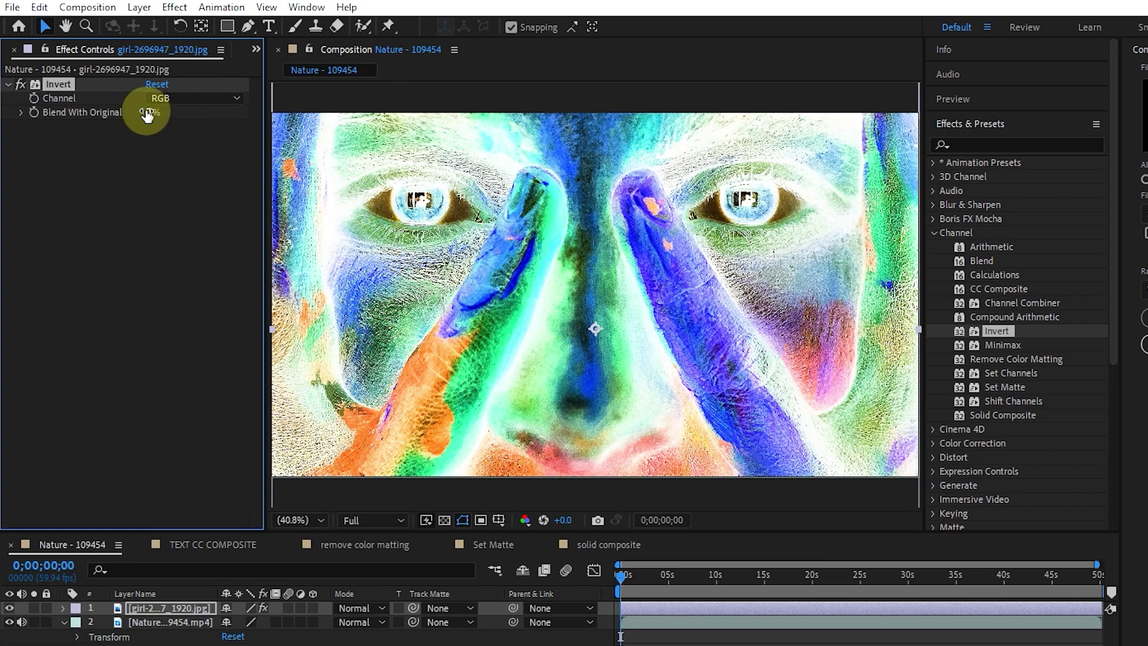
click(171, 98)
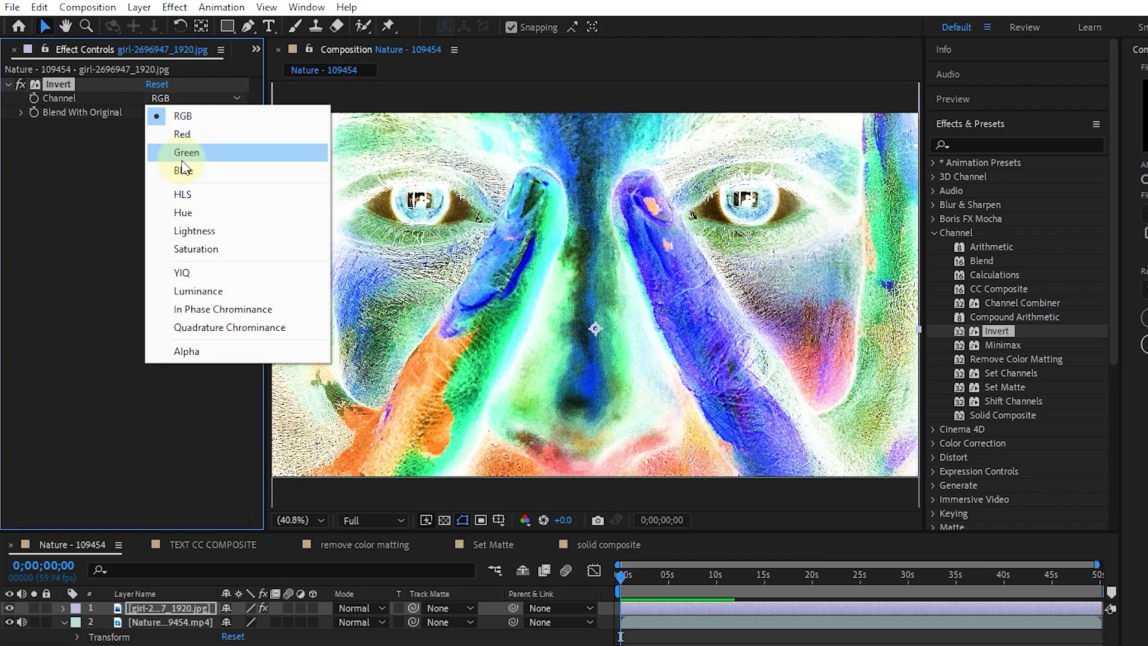
click(183, 170)
click(183, 98)
click(188, 152)
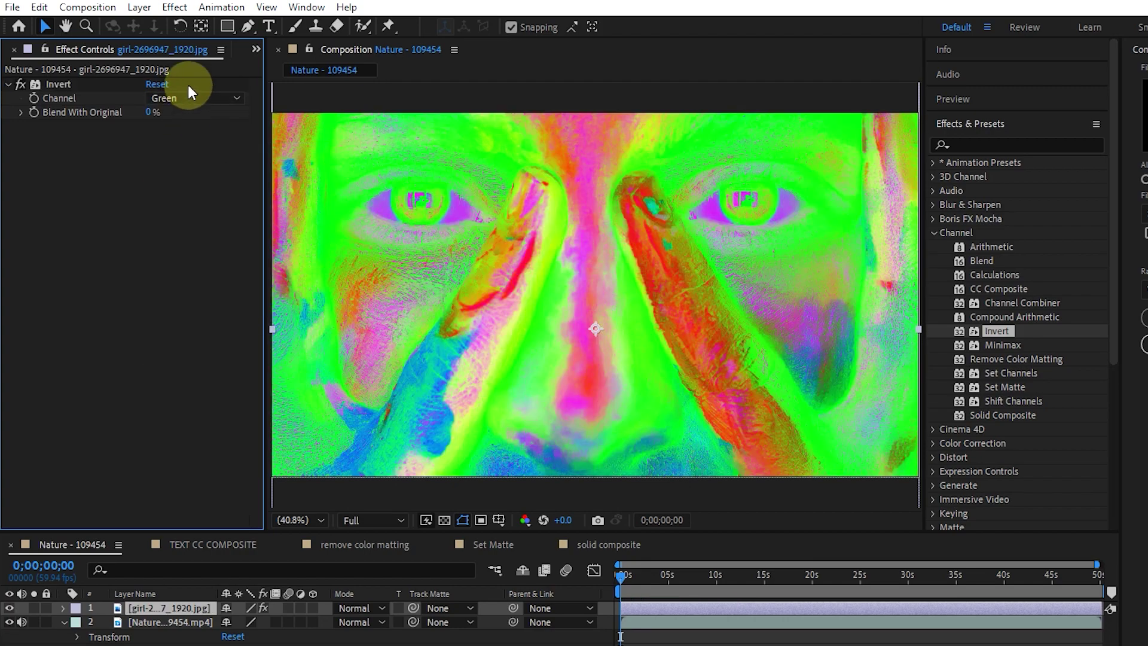
Switch Invert to the Lightness channel and blend it 38% with the original
click(188, 97)
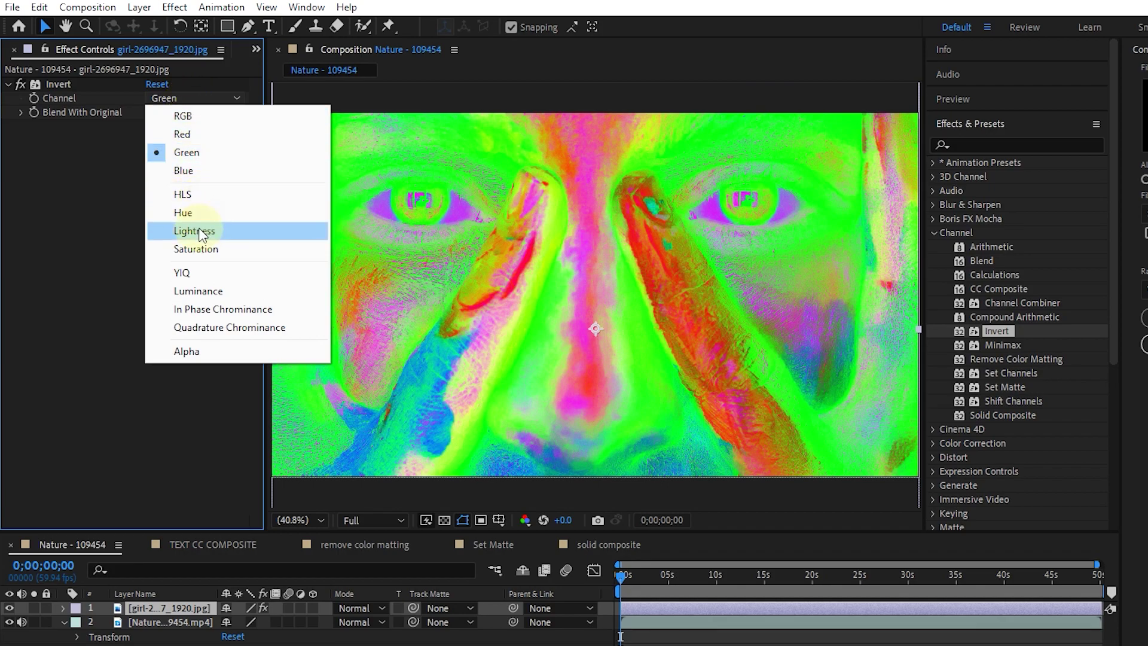
click(191, 229)
drag(159, 114, 182, 128)
Switch Invert back to the Green channel and reduce its blend with the original to 16%
click(171, 97)
click(182, 152)
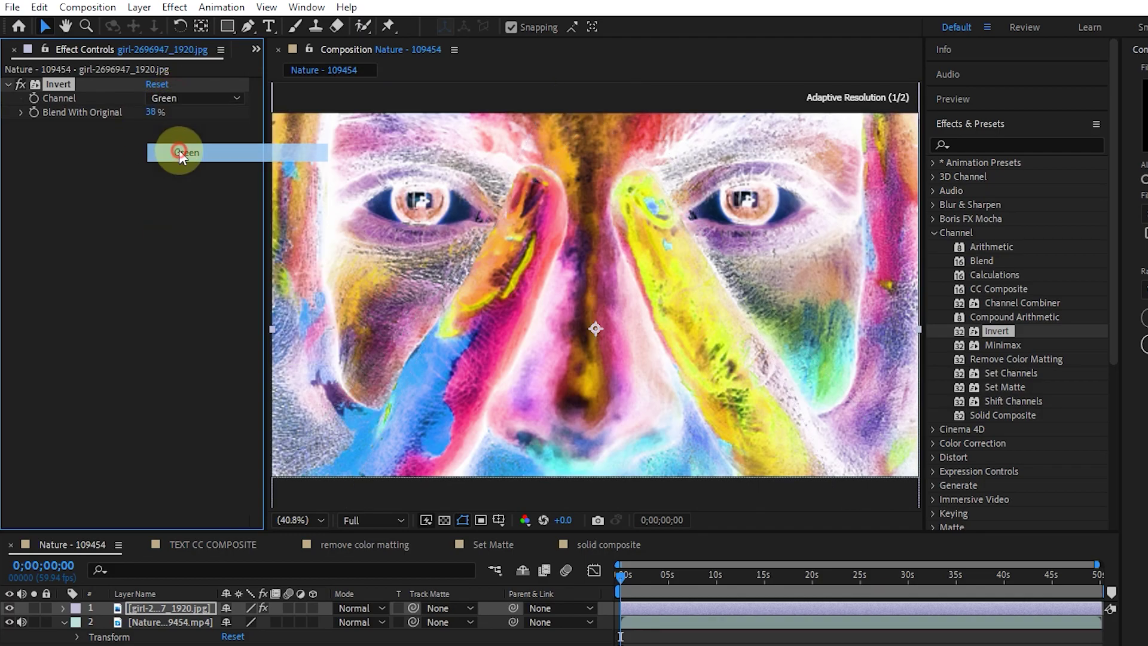
drag(153, 112, 122, 117)
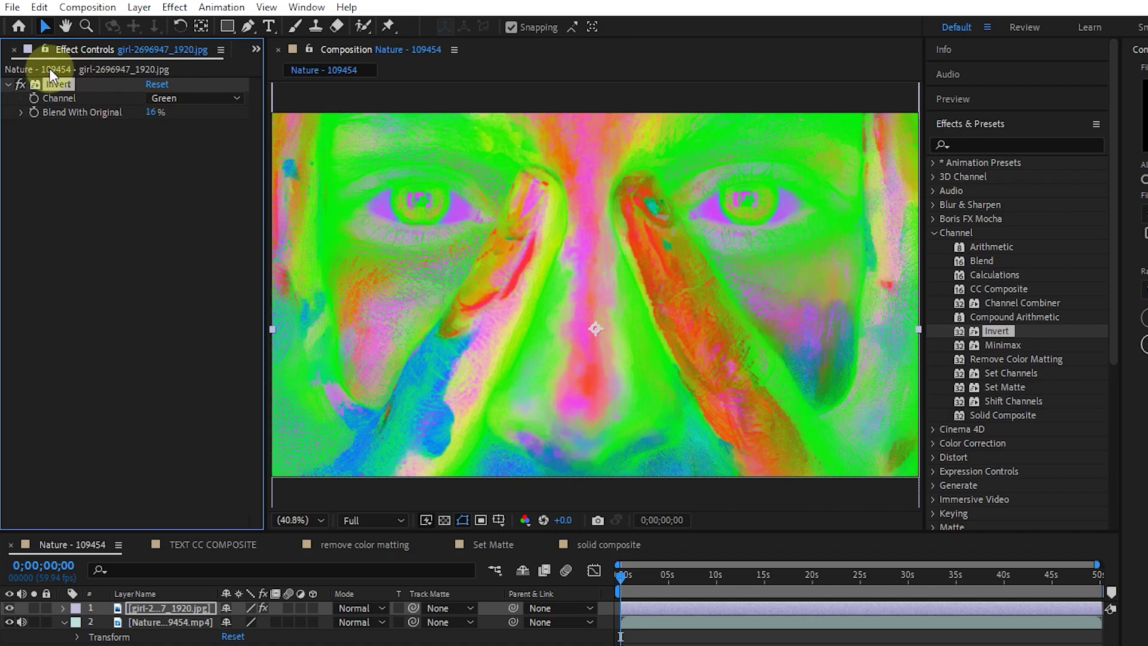
Reset Invert, delete it from the girl layer, and apply Minimax instead
click(155, 83)
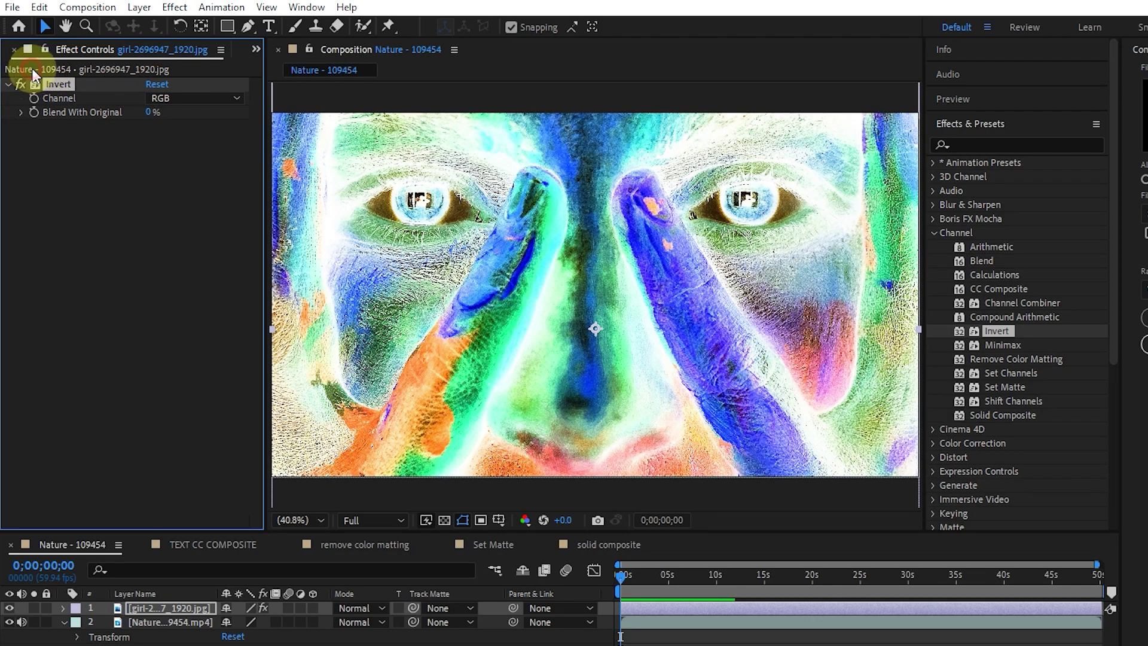
key(Delete)
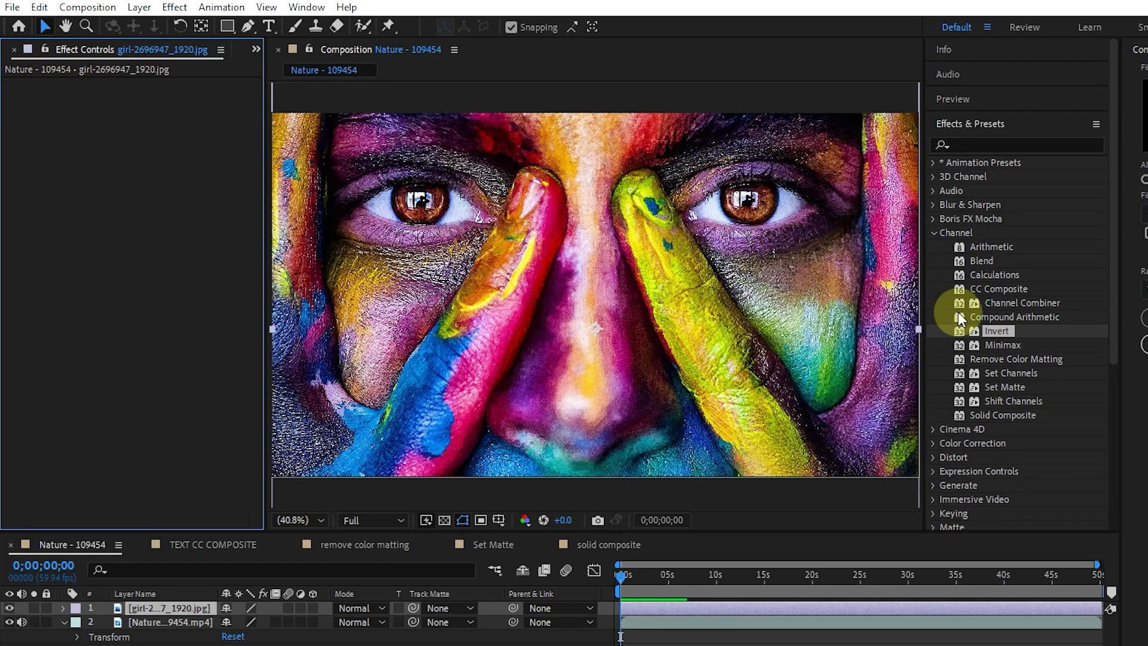
drag(1002, 345, 131, 215)
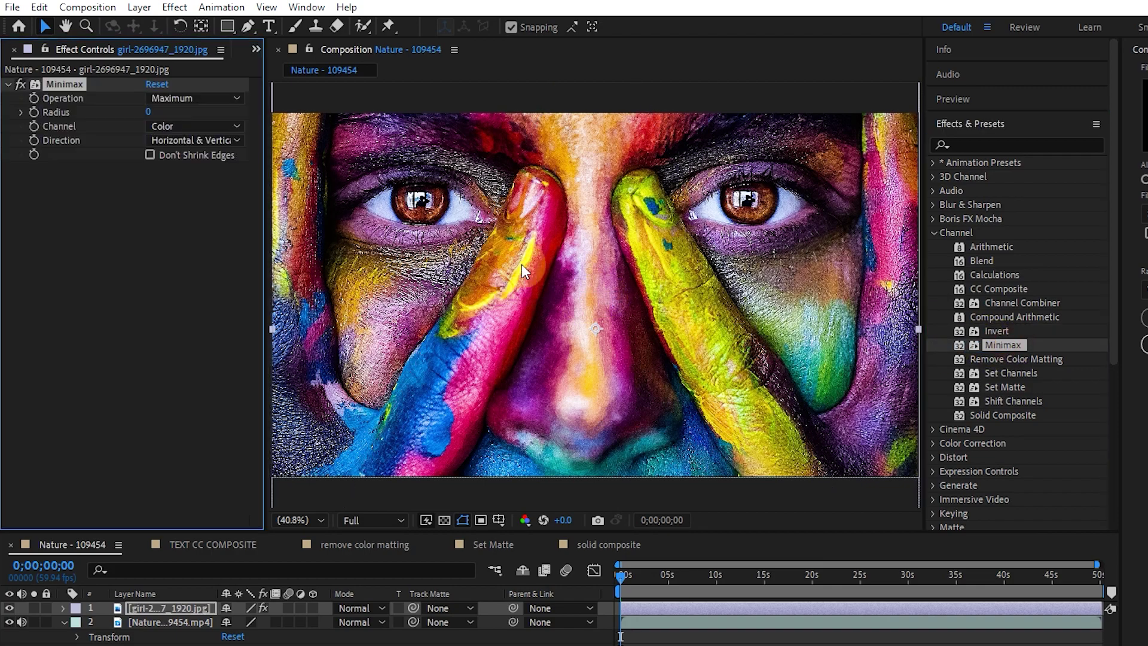
Try a Minimax radius of 9, reduce it to 3, and compare the image with the effect off and on
mouse_move(149, 114)
mouse_down()
mouse_move(158, 101)
mouse_move(158, 118)
mouse_up()
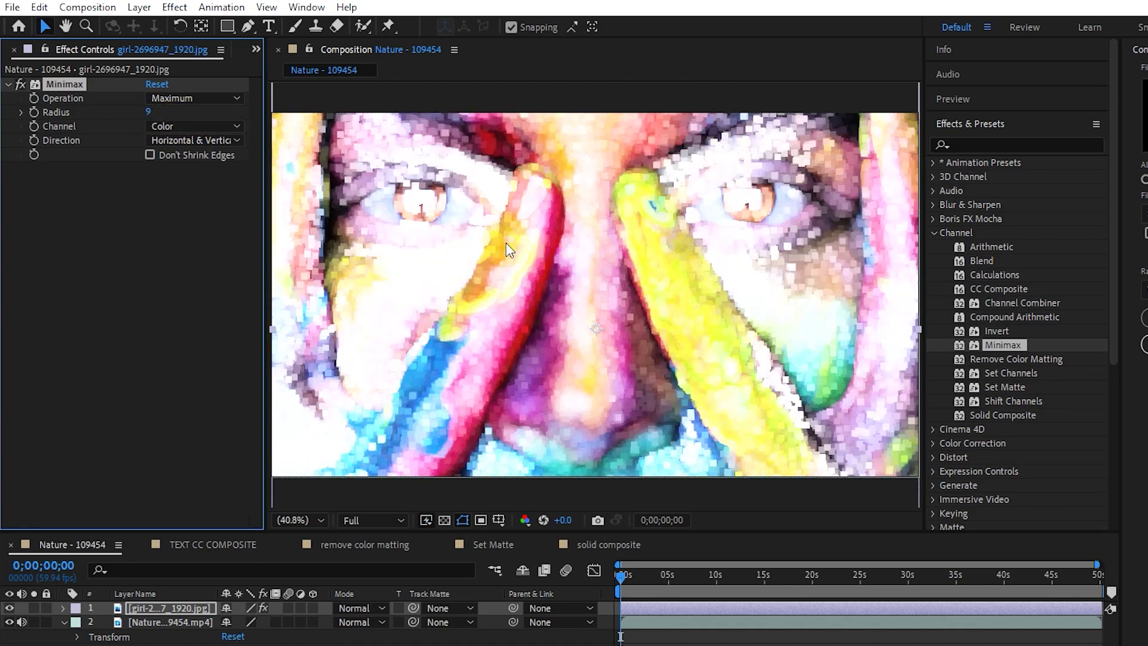
drag(150, 113, 141, 111)
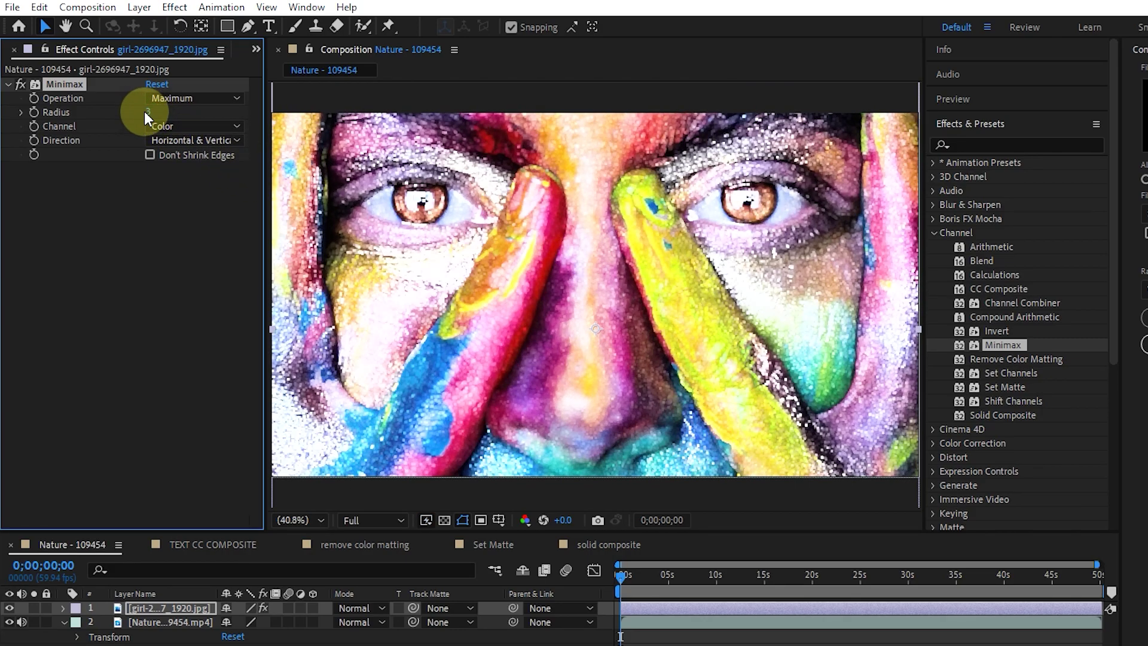
click(21, 84)
click(21, 84)
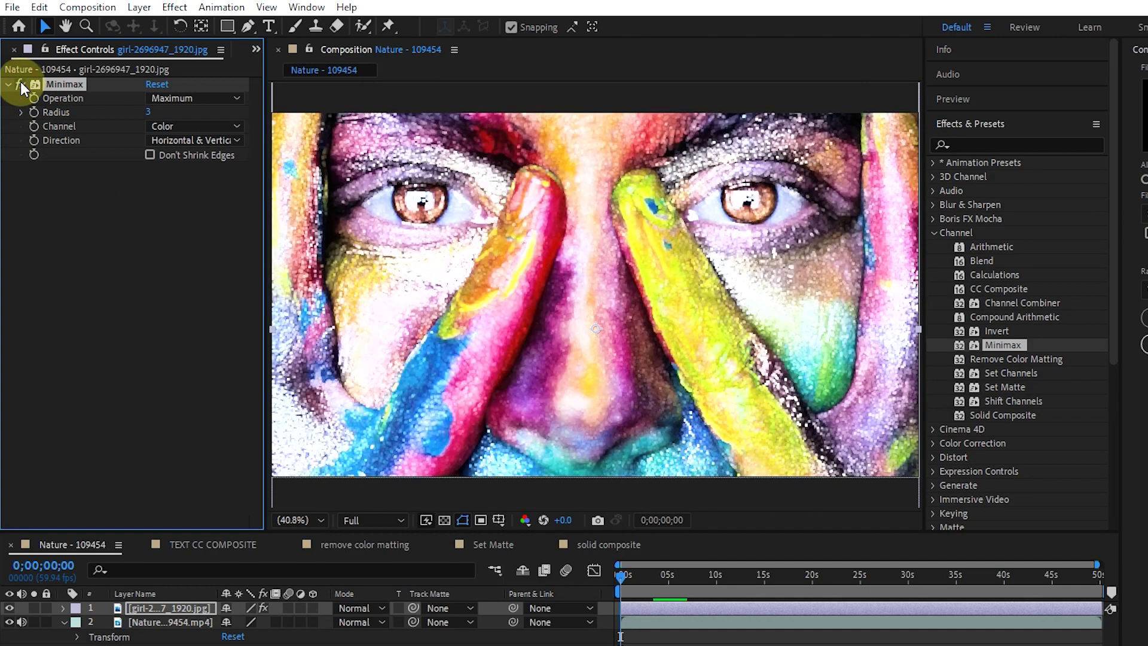
Set the Minimax radius to 5
drag(149, 113, 175, 115)
click(151, 112)
text(5)
key(Return)
Cycle the Minimax channel through Red, Green and Blue, and return it to Color
click(185, 126)
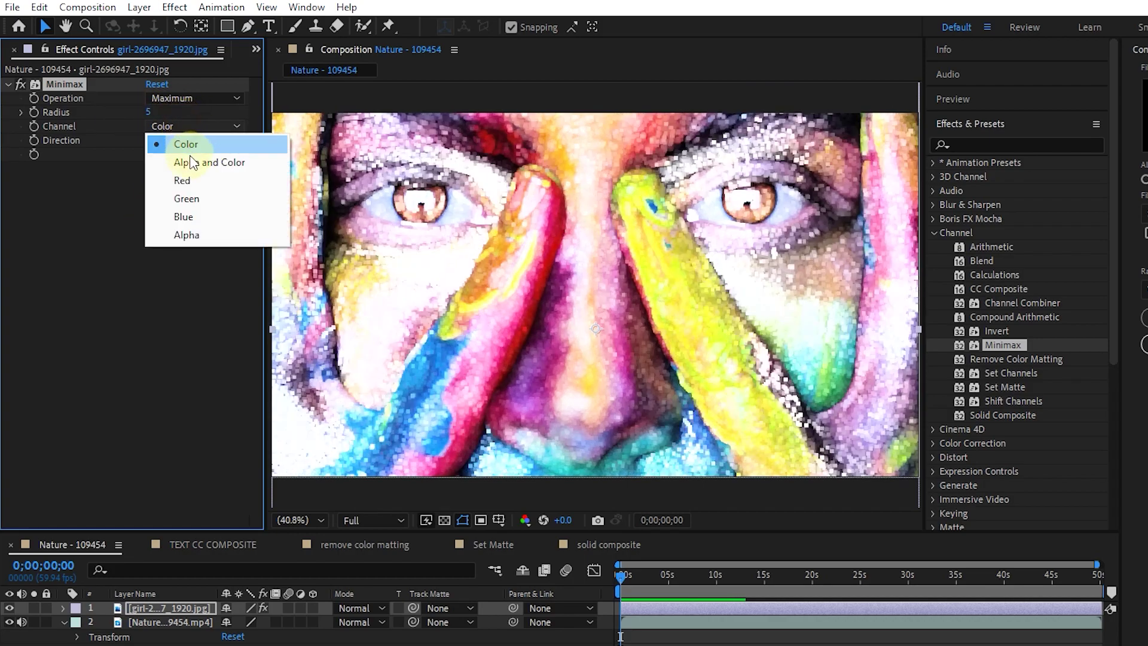
click(188, 181)
click(177, 126)
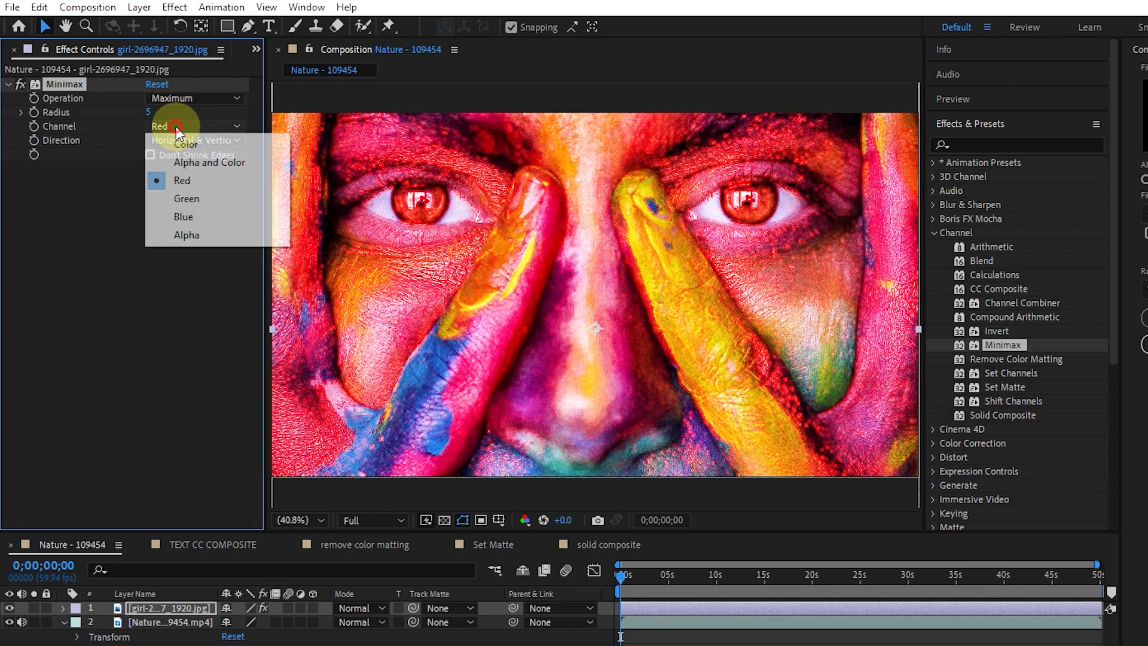
click(190, 202)
click(175, 126)
click(180, 217)
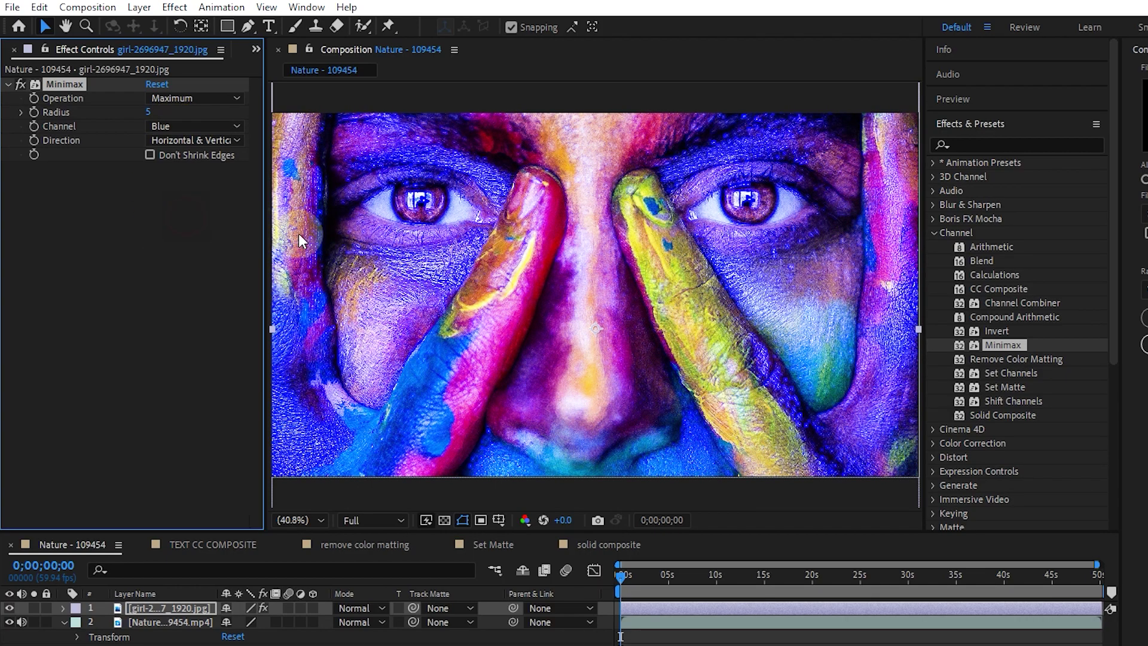
click(170, 126)
click(191, 145)
Try the Minimax directions Just Horizontal and Just Vertical, and return to Horizontal & Vertical
click(188, 143)
click(188, 177)
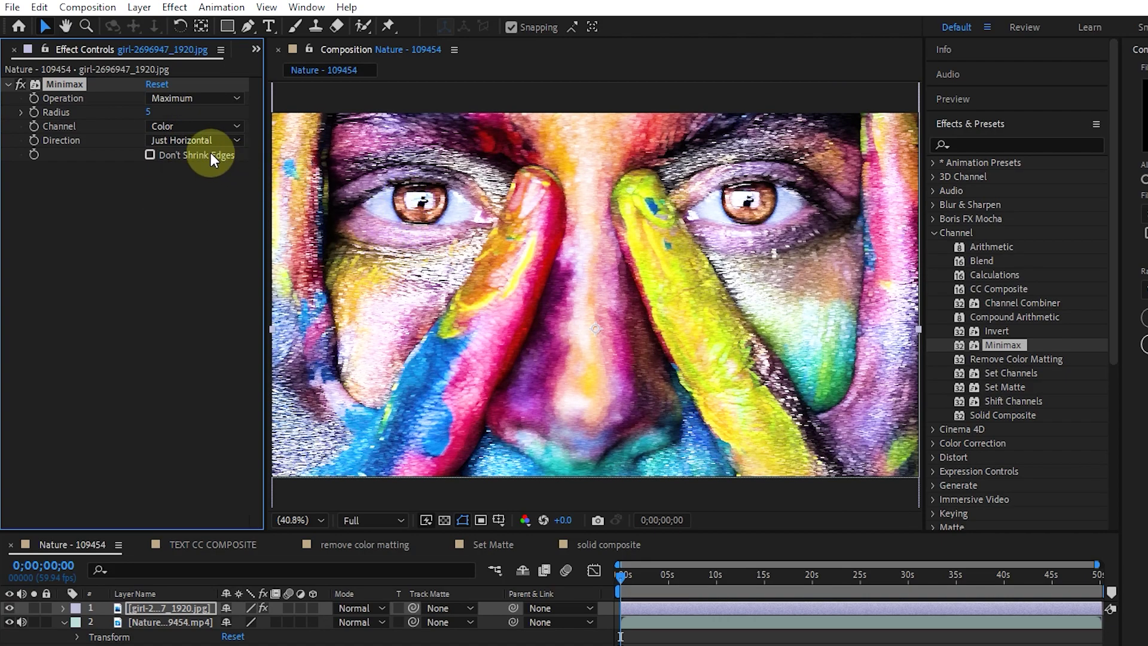
click(191, 140)
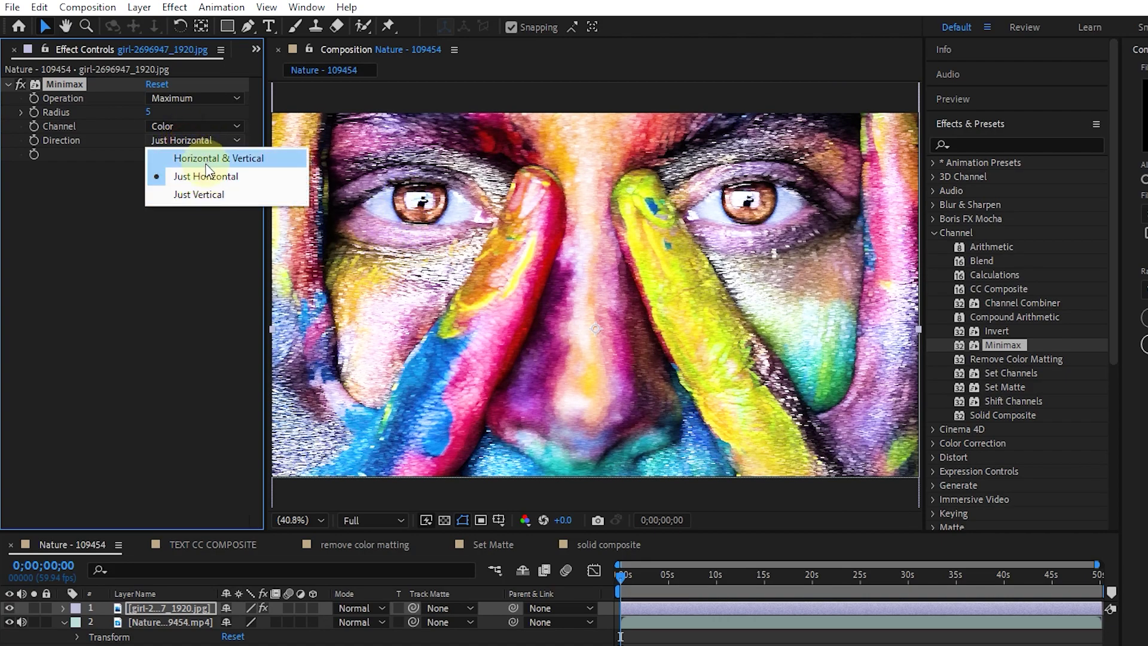
click(191, 195)
click(197, 140)
click(214, 157)
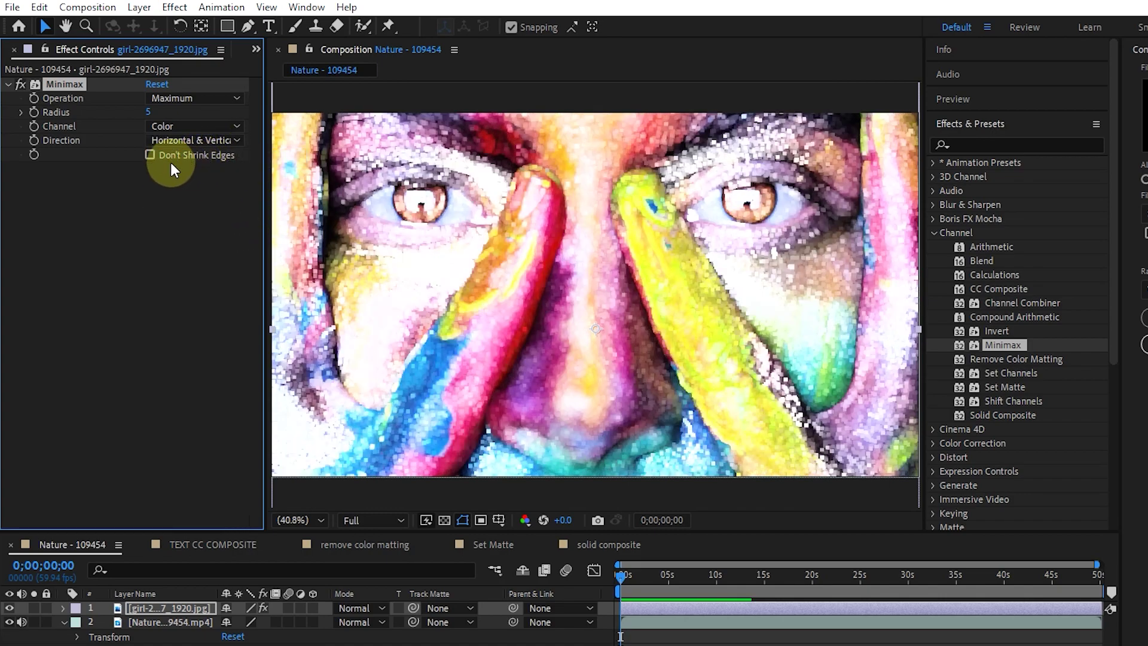
Change Minimax to the Minimum operation with a radius of 2 on the Red channel
click(177, 99)
click(182, 113)
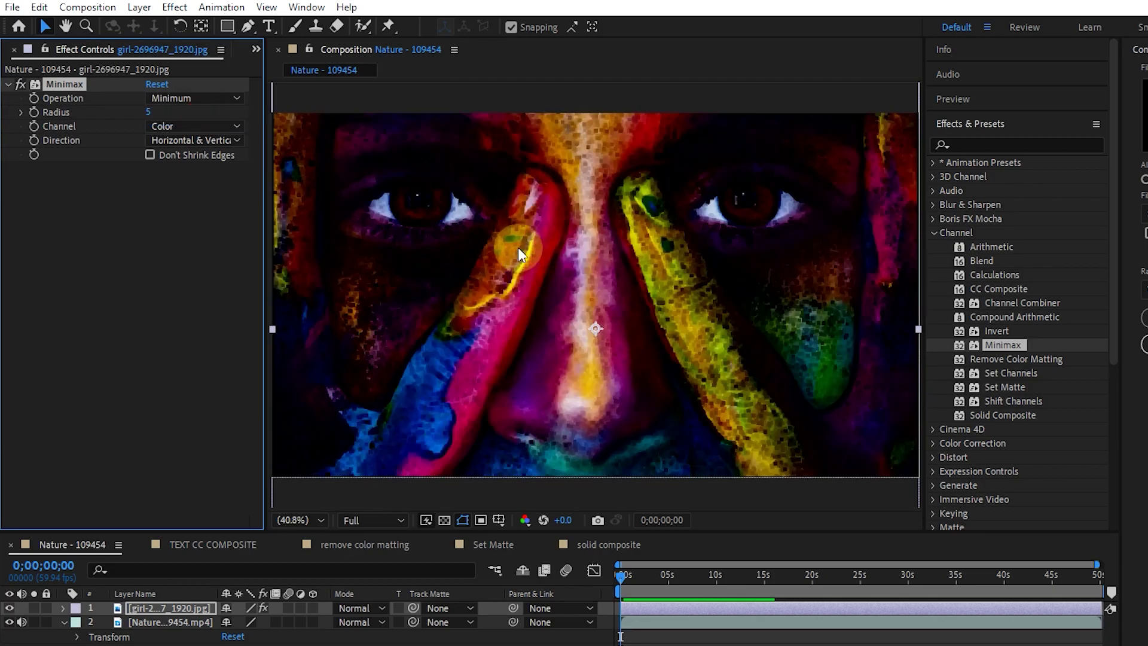
mouse_move(148, 111)
mouse_down()
mouse_move(210, 121)
mouse_move(149, 126)
mouse_up()
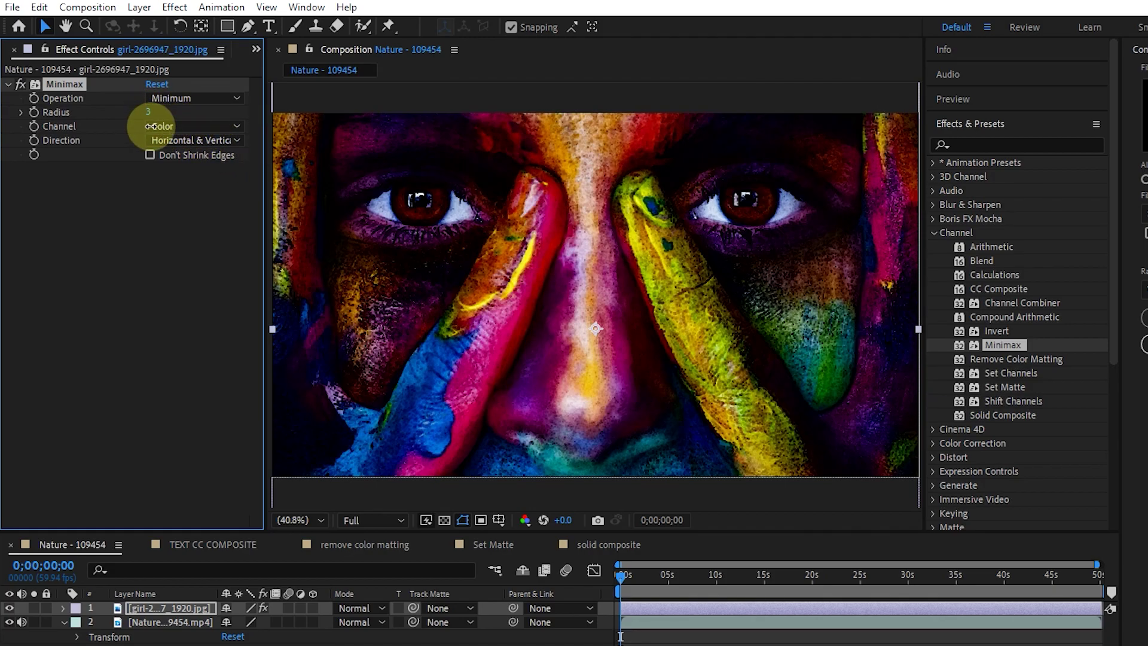
click(164, 126)
click(185, 181)
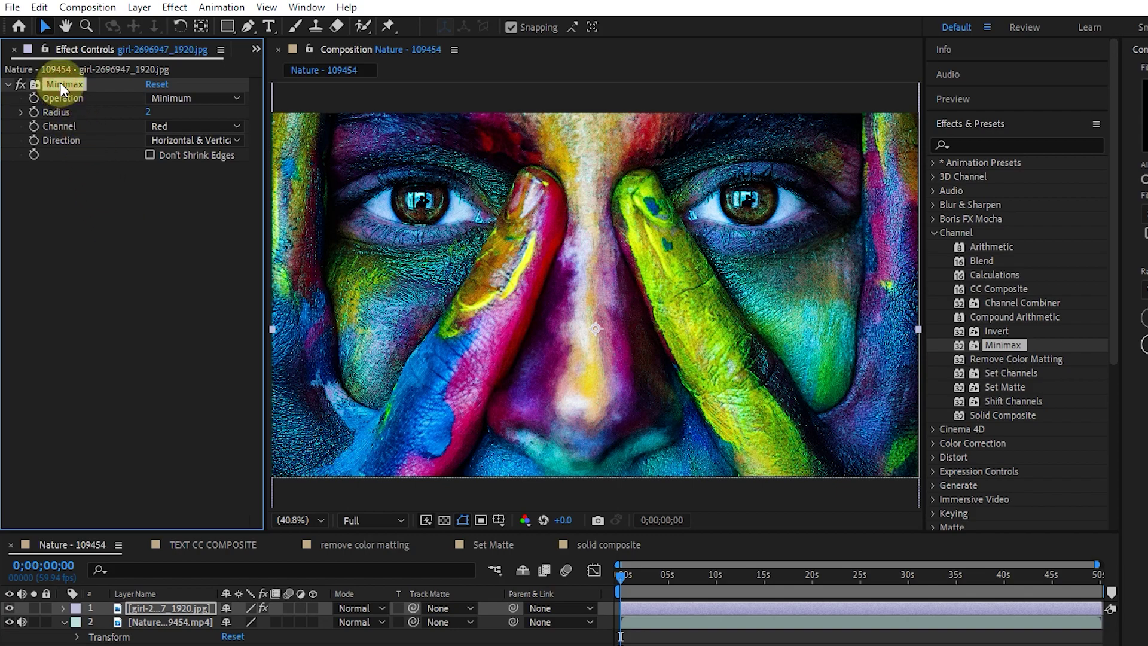
Delete Minimax from the girl layer and open the remove color matting composition
key(Delete)
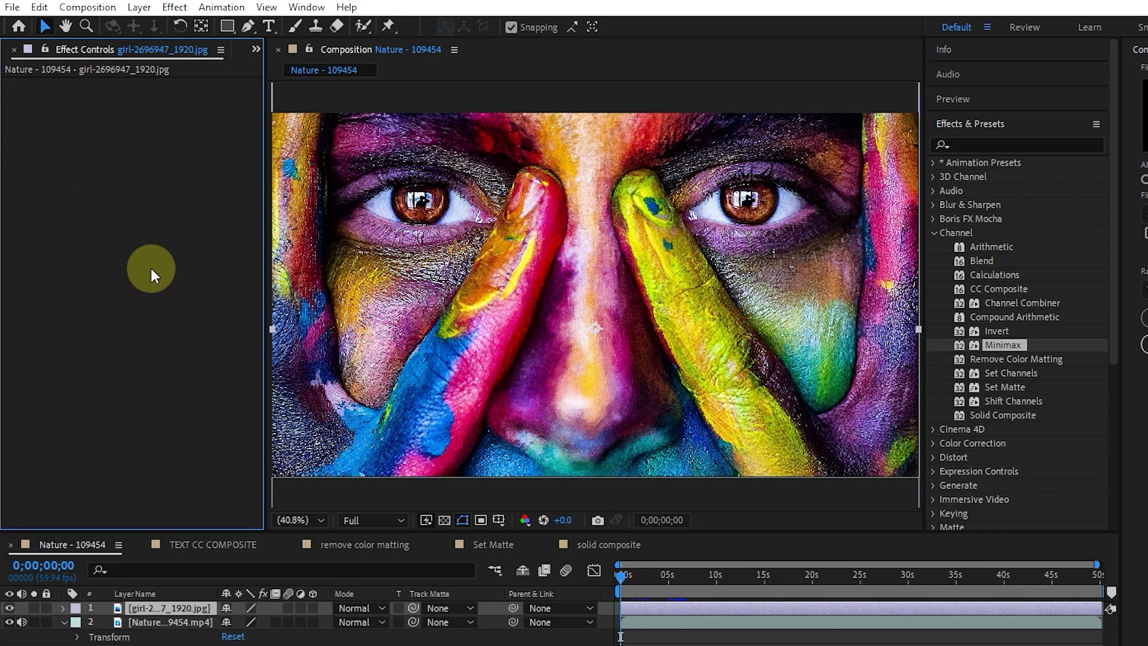
click(342, 546)
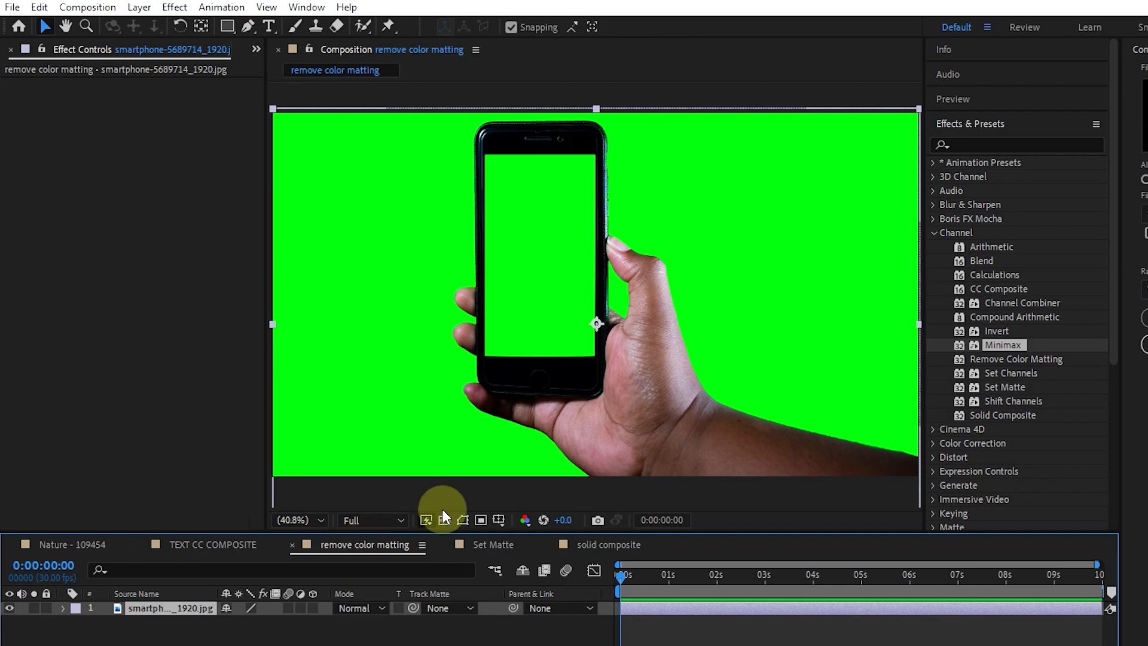
Search the effects for "key", apply Keylight (1.2) to the smartphone image, and sample the green background as its Screen Colour
click(974, 143)
text(key)
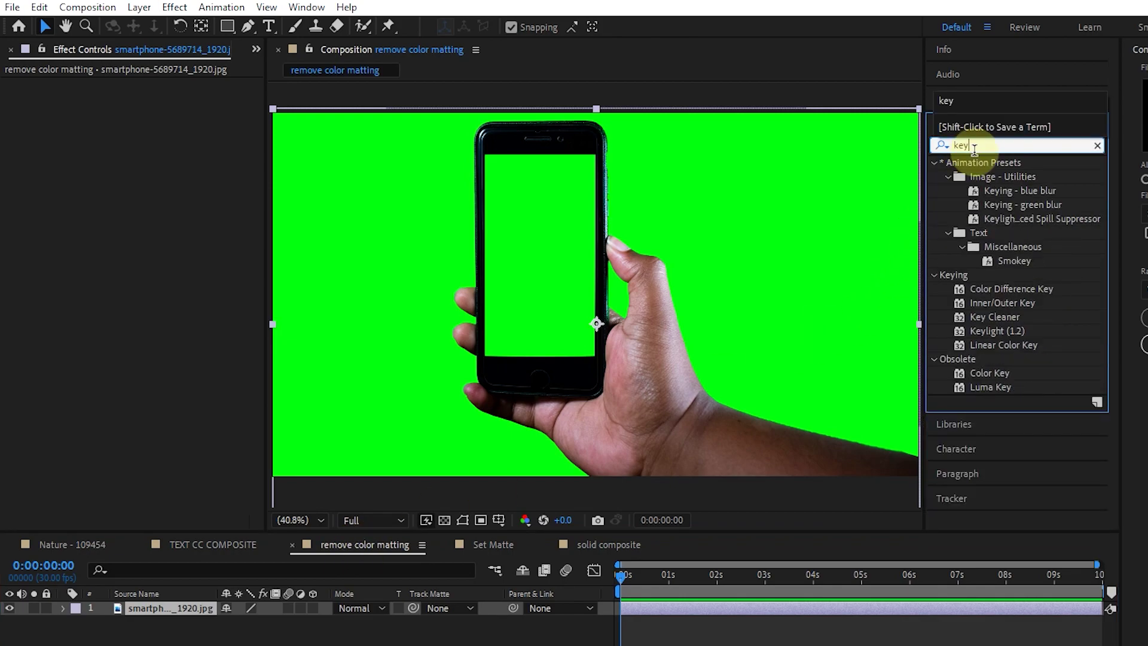
drag(1010, 330, 474, 276)
click(174, 188)
click(376, 193)
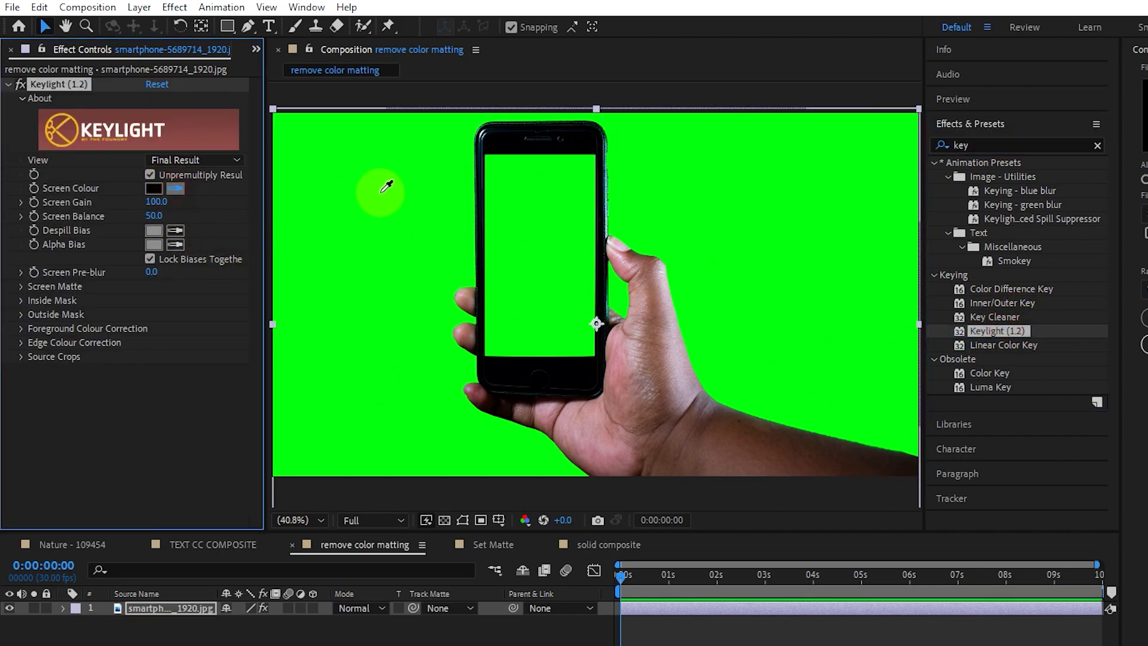
Clear the effects search and apply Remove Color Matting from the Channel effects to the keyed smartphone layer
scroll(435, 330, up, 5)
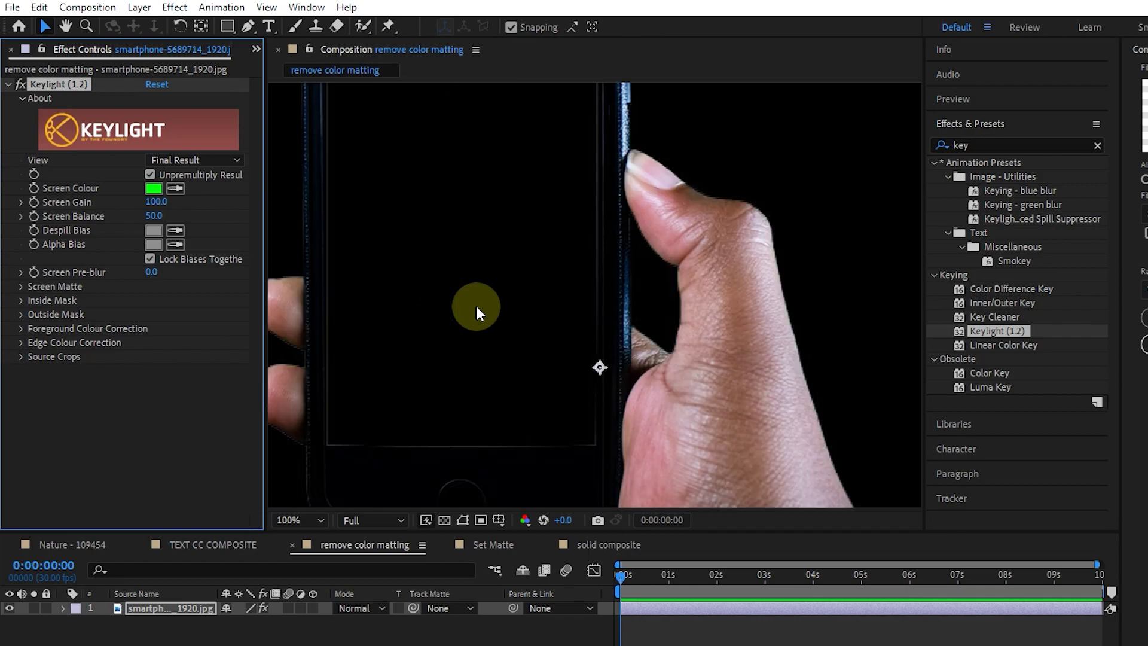
drag(328, 290, 871, 274)
key(period)
key(period)
key(v)
drag(577, 331, 545, 292)
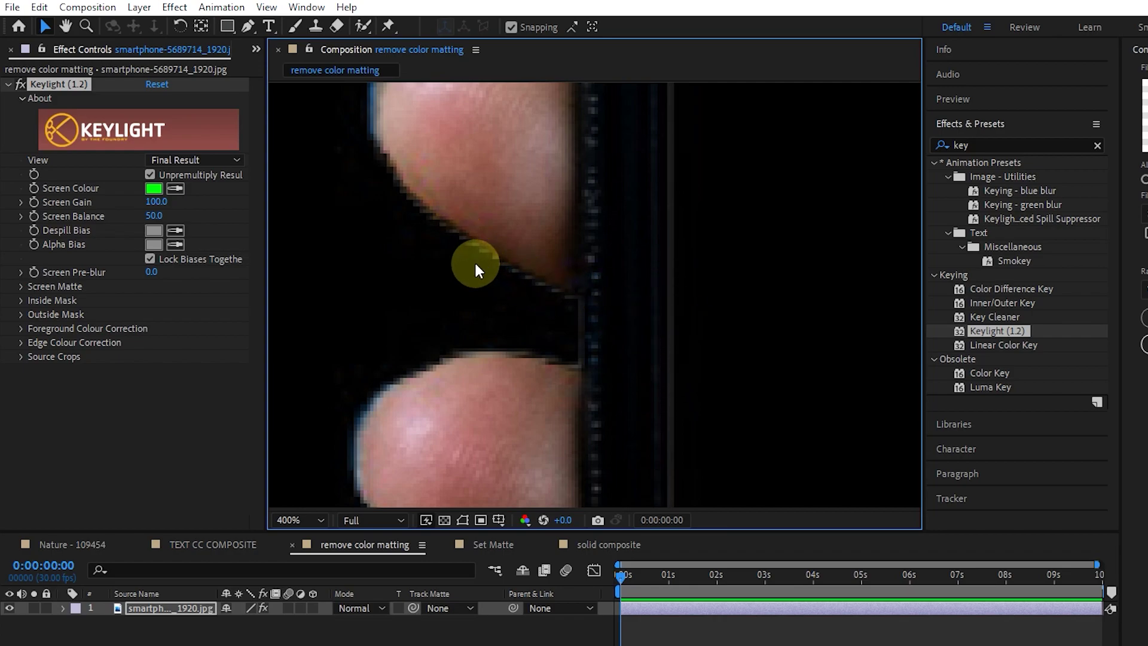
click(1097, 146)
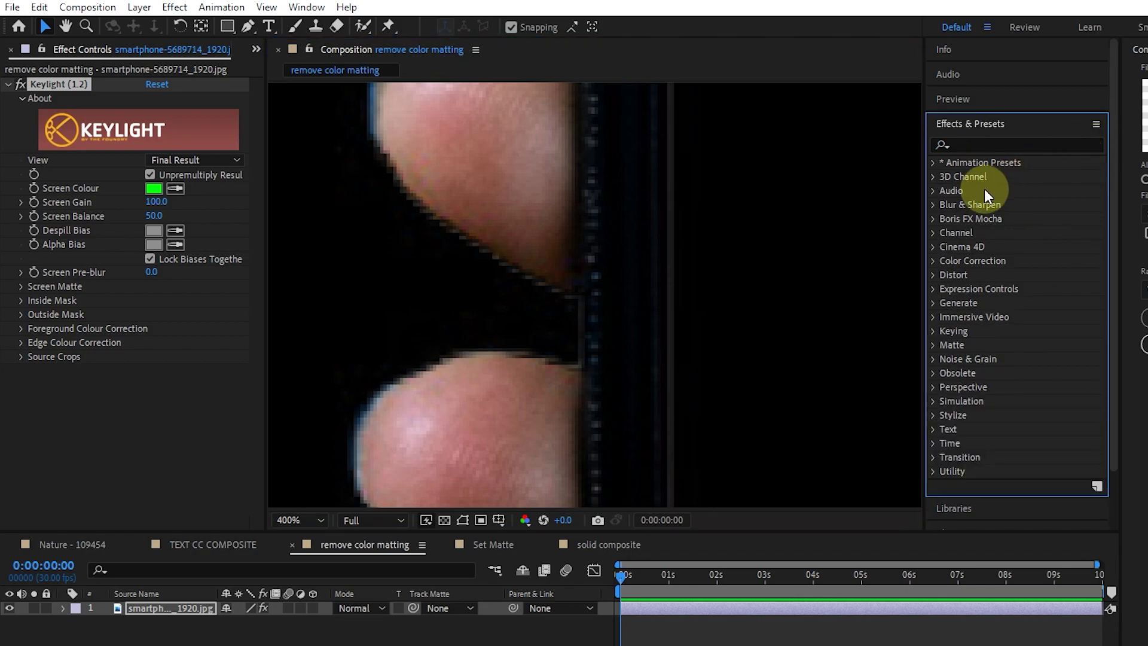
click(933, 233)
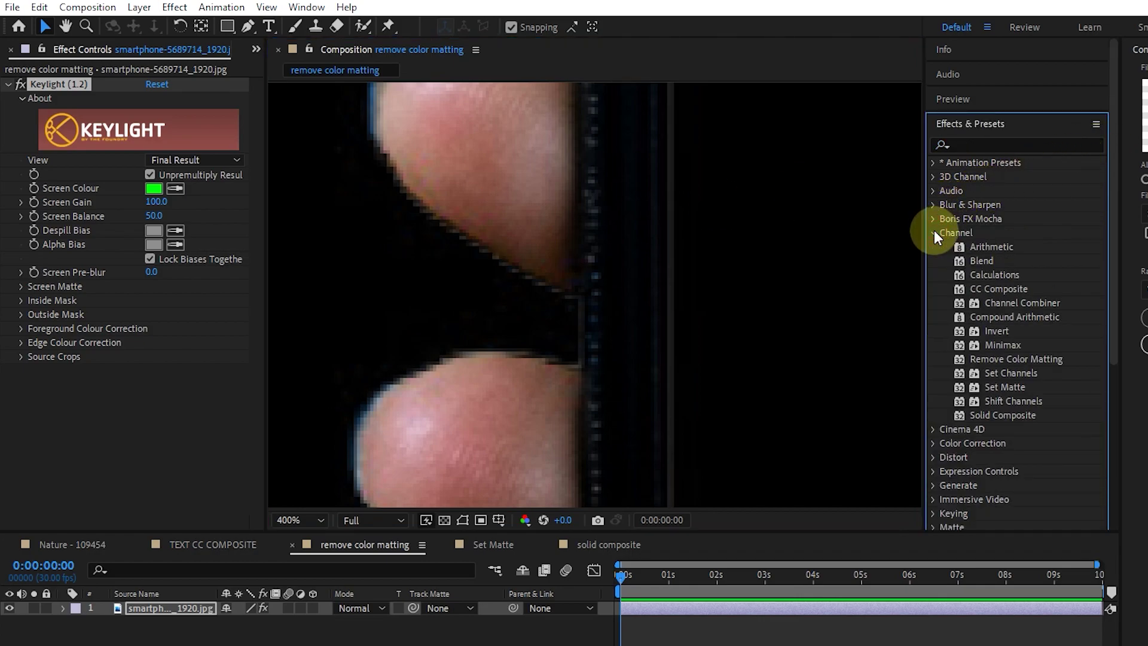
drag(1012, 358, 157, 610)
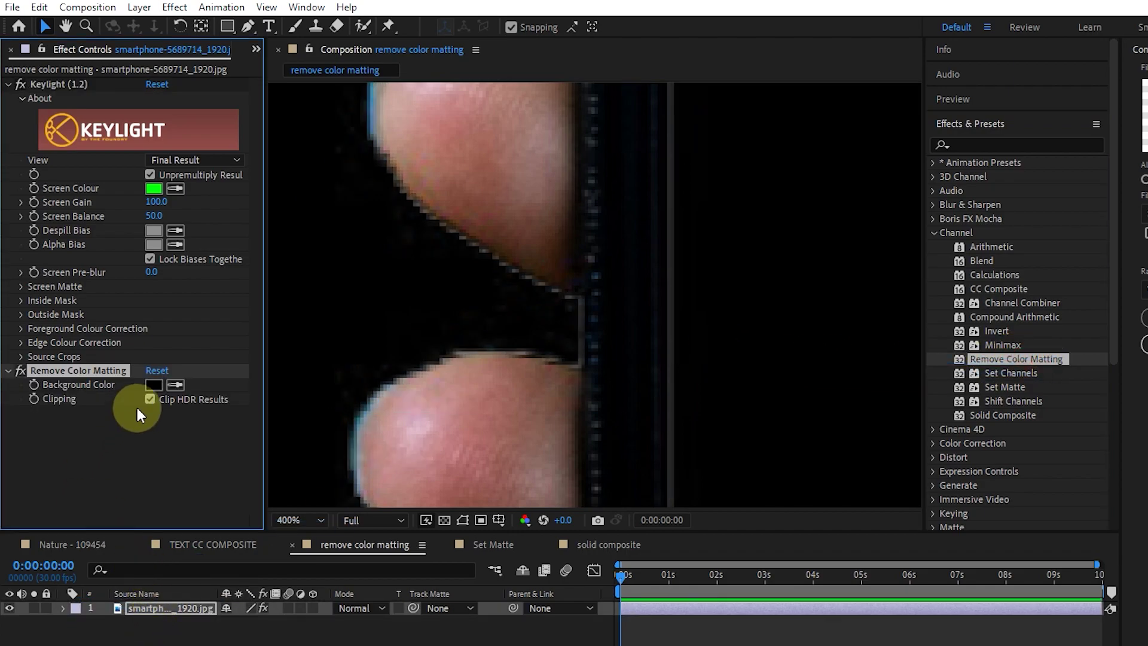
Set the Background Color of Remove Color Matting to white (FFFFFF)
click(153, 385)
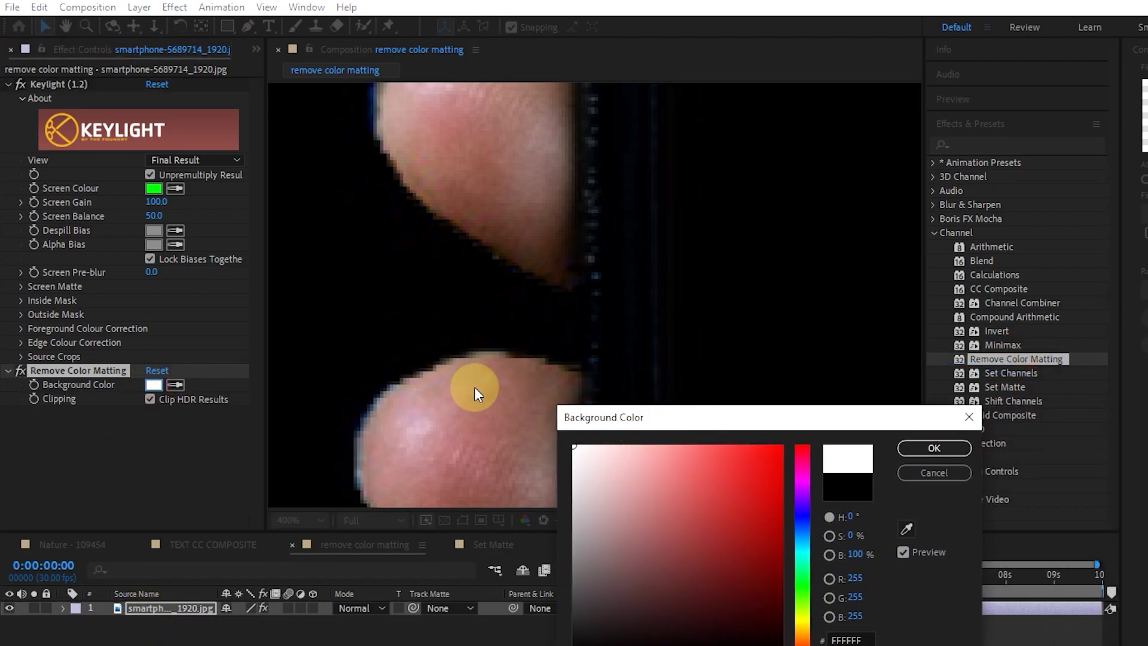
drag(679, 512, 550, 422)
click(925, 448)
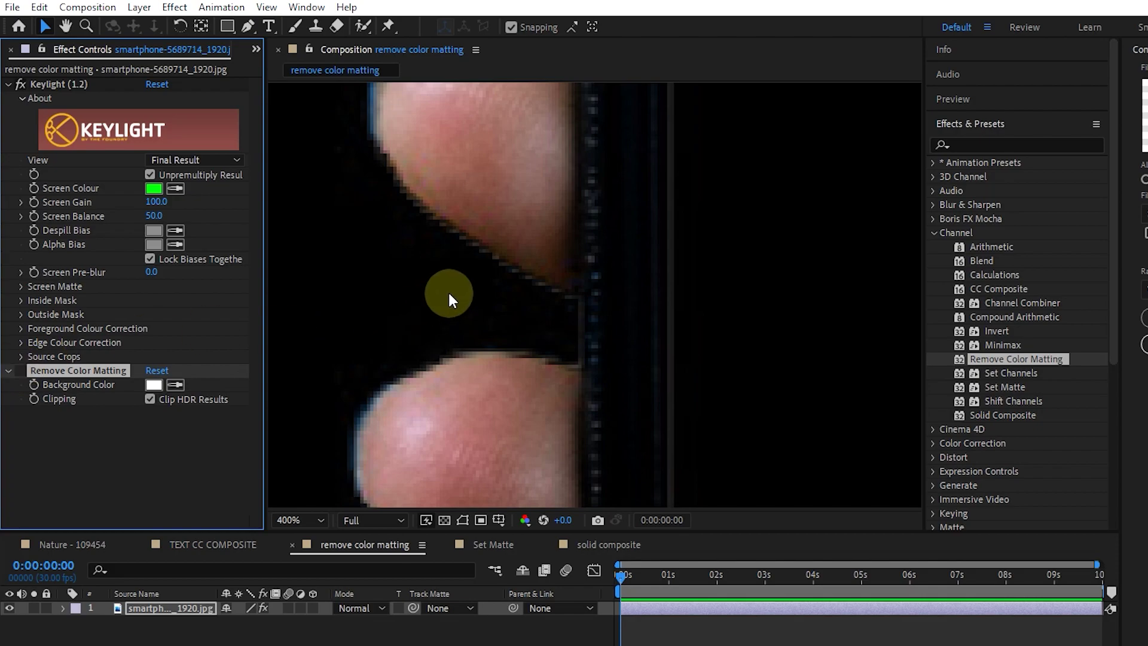
Switch Remove Color Matting off and on repeatedly to compare the edges of the fingers
click(22, 370)
click(21, 370)
click(21, 370)
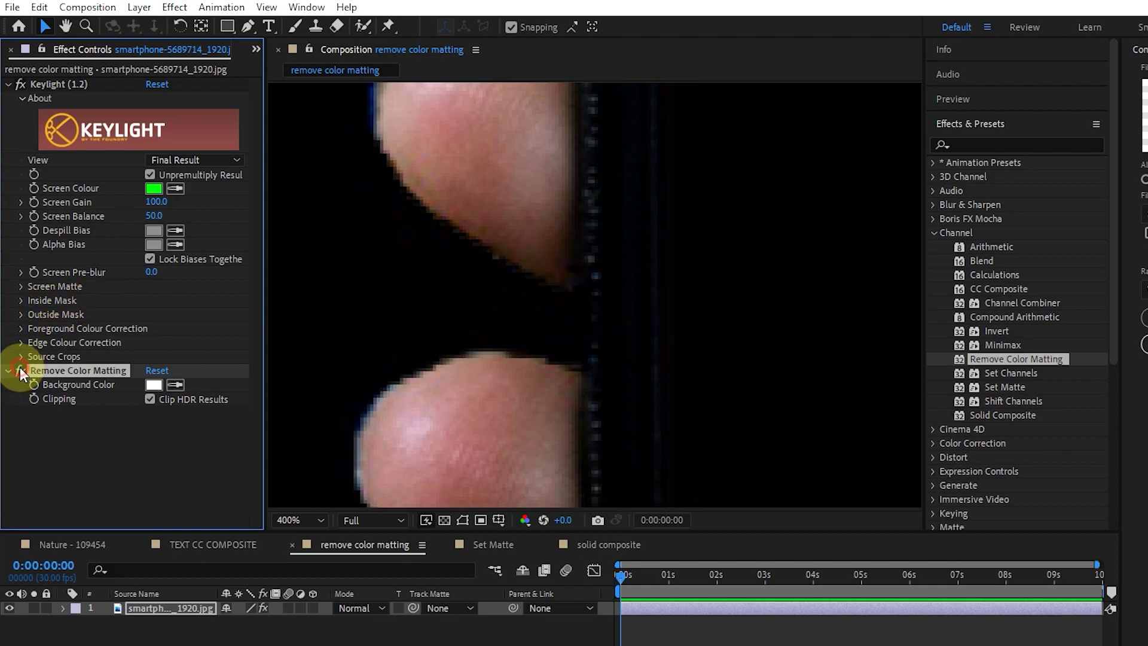
click(20, 370)
click(20, 370)
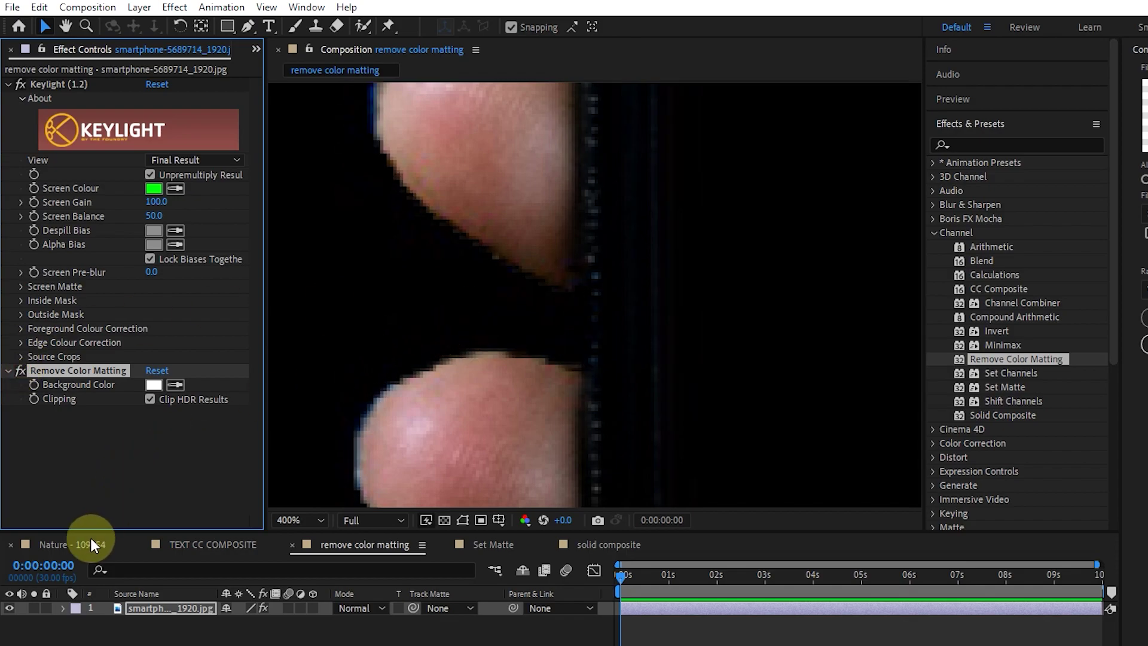
Apply Set Channels to the girl layer in the Nature - 109454 composition, with the Nature video as Source Layer 3
click(73, 544)
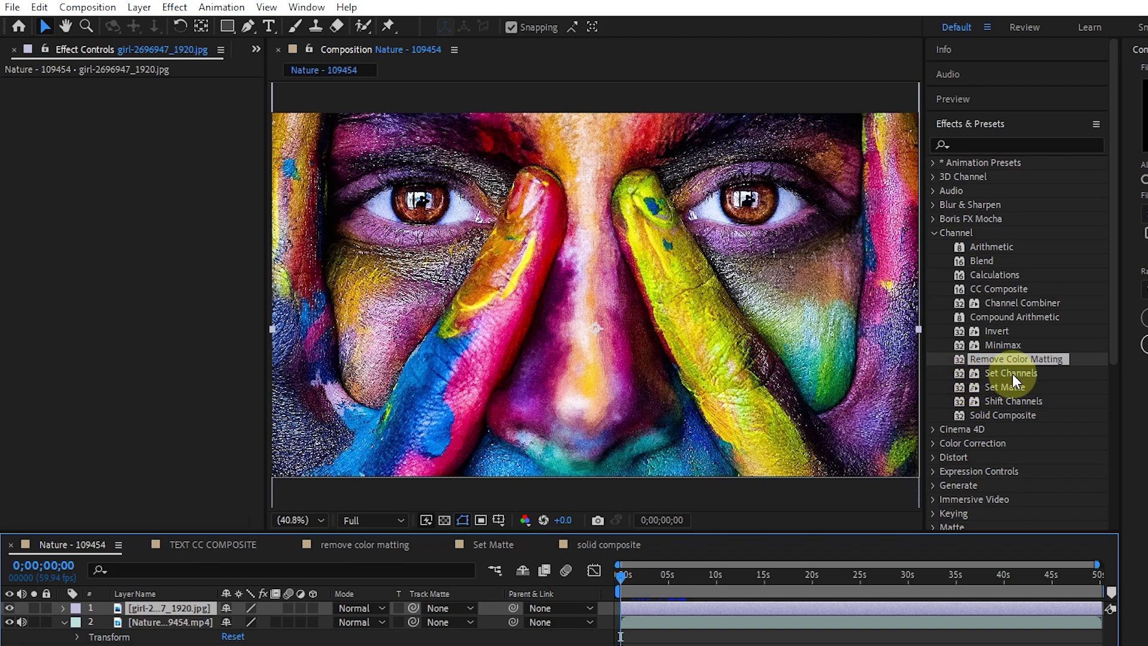
drag(1013, 374, 495, 298)
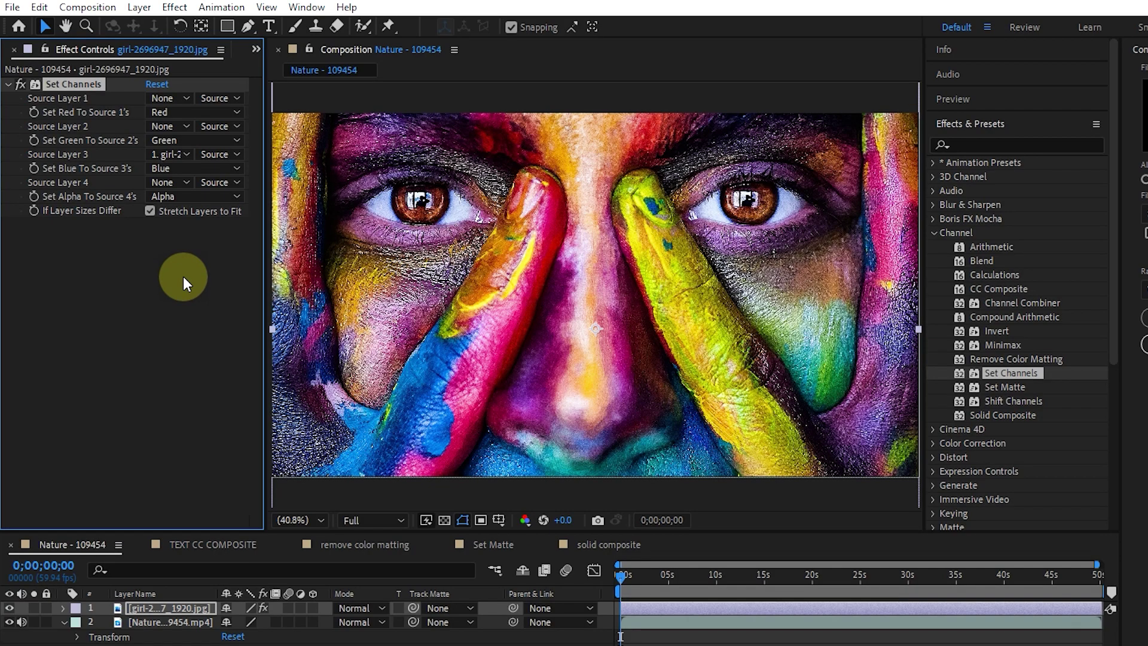
click(166, 167)
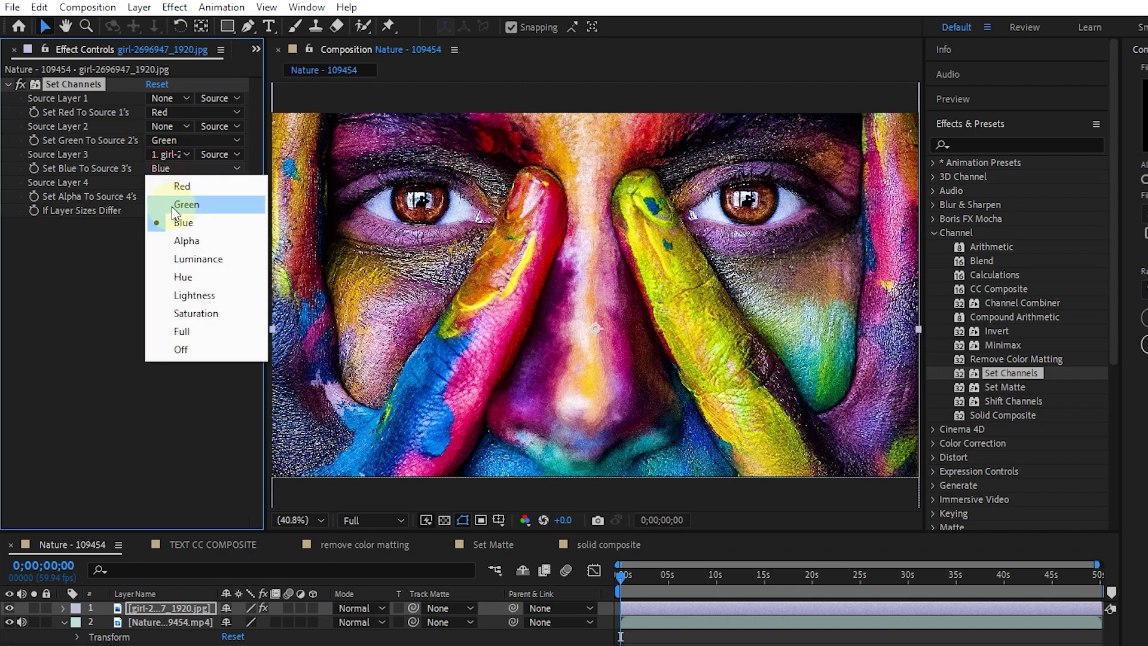
click(158, 154)
click(188, 214)
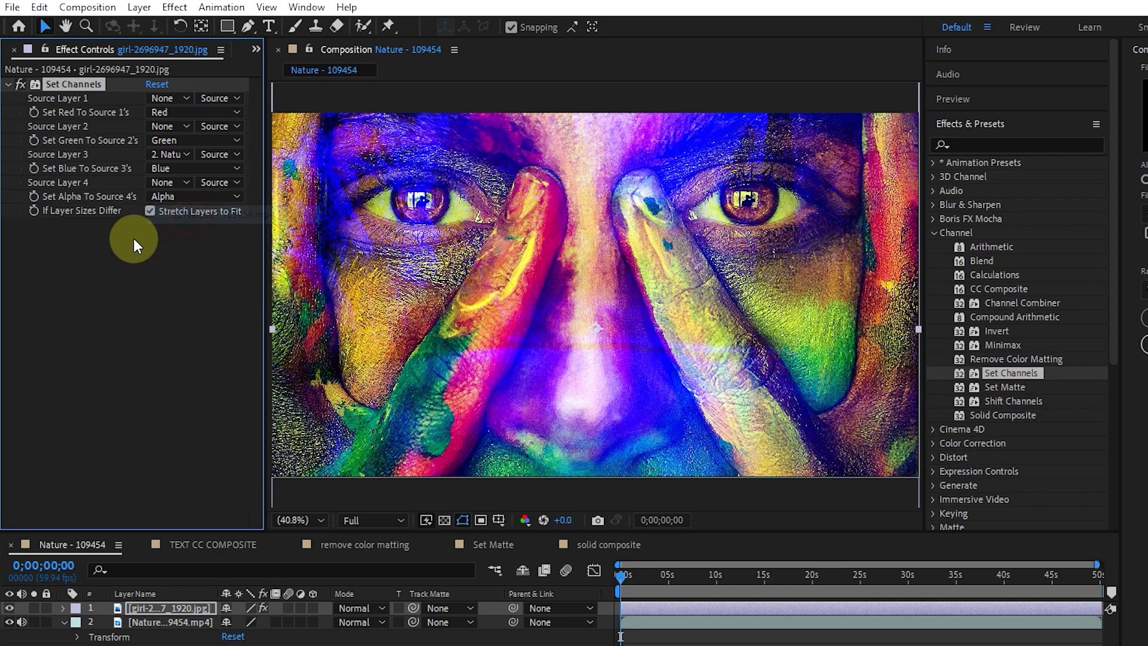
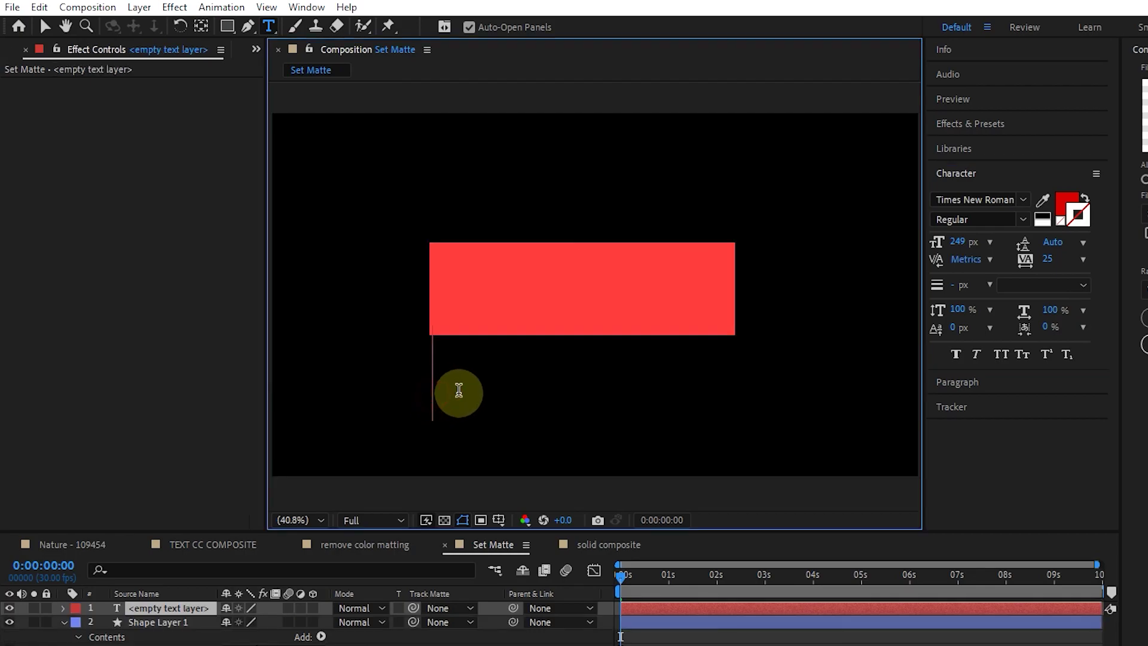
Enter the text "AFTER EFFECTS" in the Set Matte composition and move it below the red rectangle
text(AFTER)
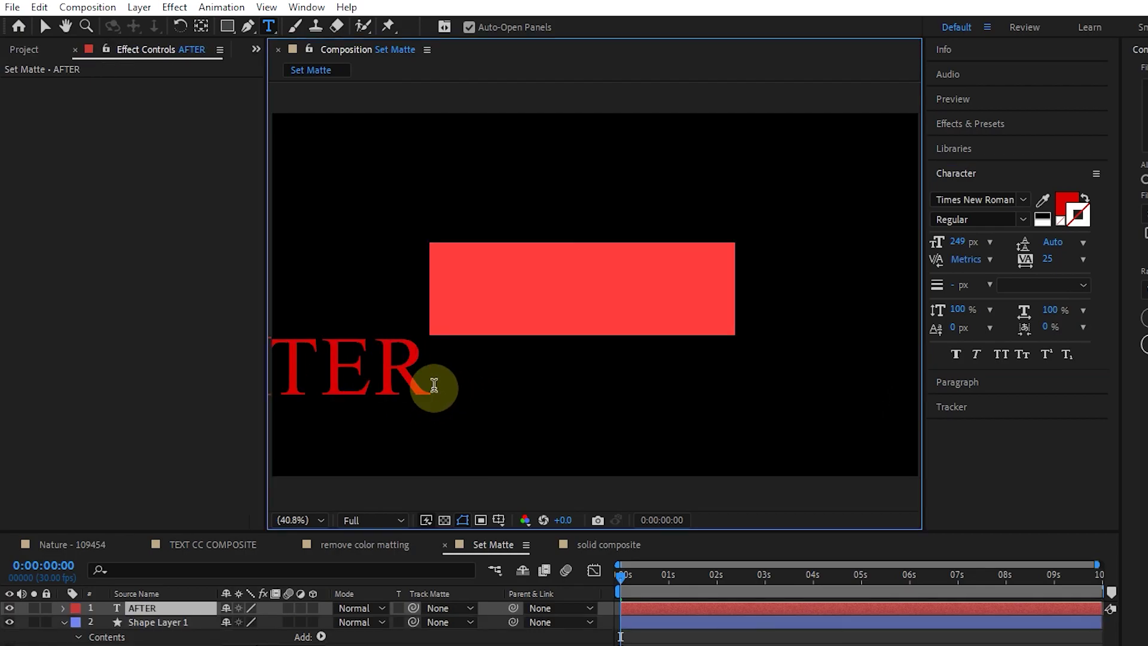
text( EFFECTS)
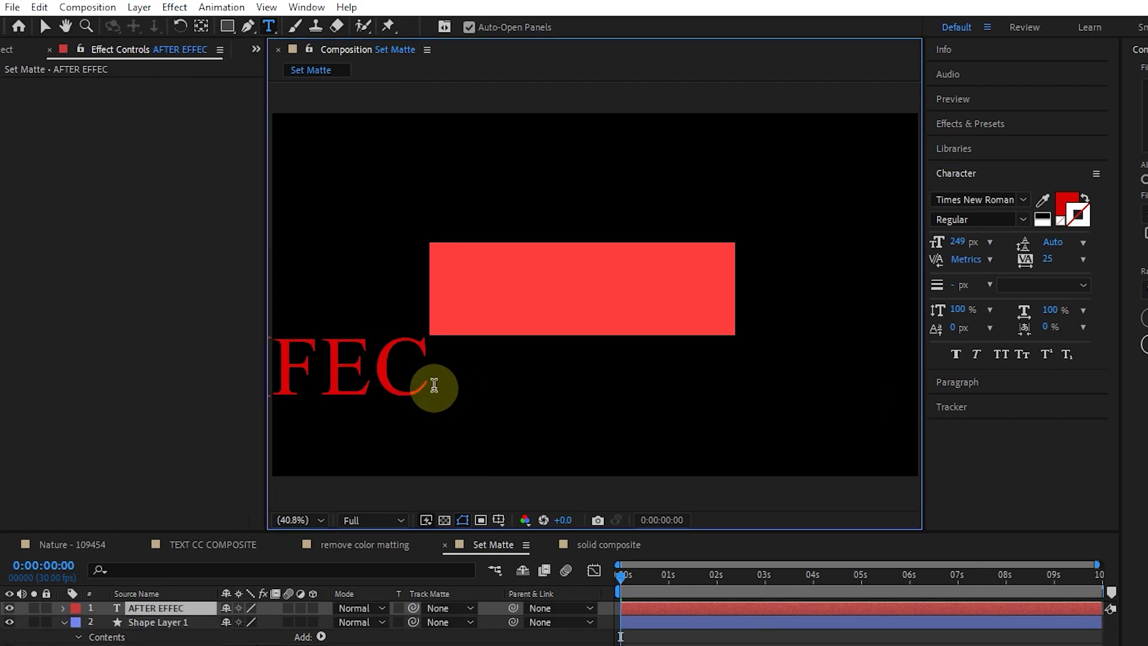
click(45, 26)
drag(418, 365, 891, 397)
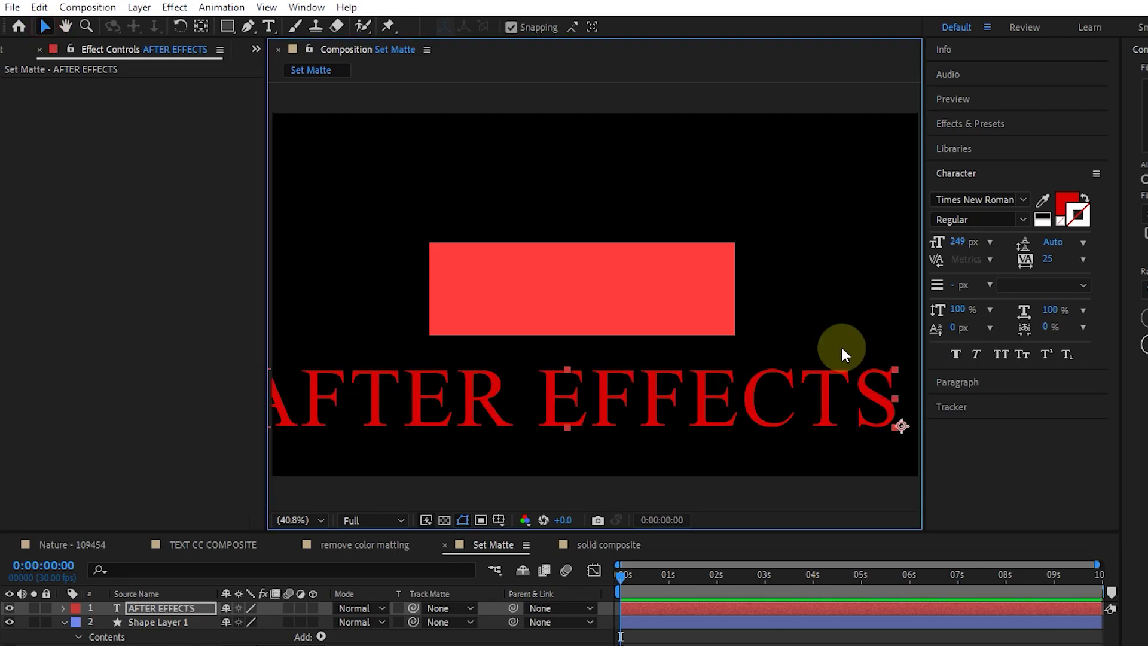
Format the text at 107 px with a white fill and place it just under the rectangle's lower edge
drag(966, 250, 712, 379)
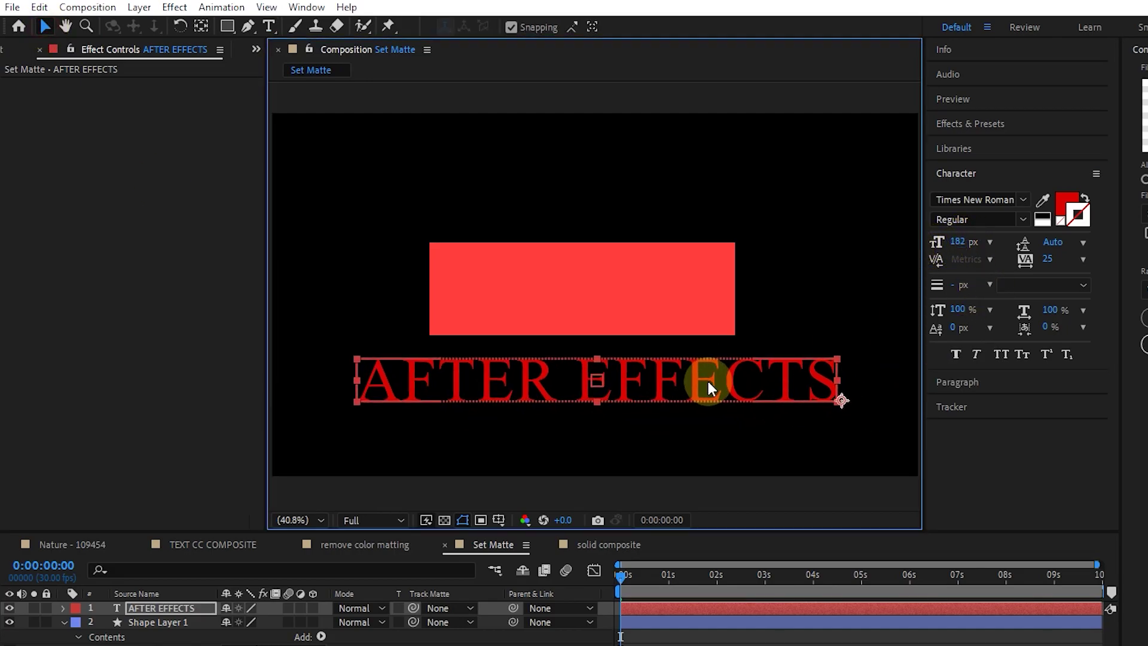
mouse_move(960, 245)
mouse_down()
mouse_move(897, 248)
mouse_move(802, 385)
mouse_move(1071, 249)
mouse_move(978, 245)
mouse_up()
click(1068, 205)
drag(583, 451, 564, 415)
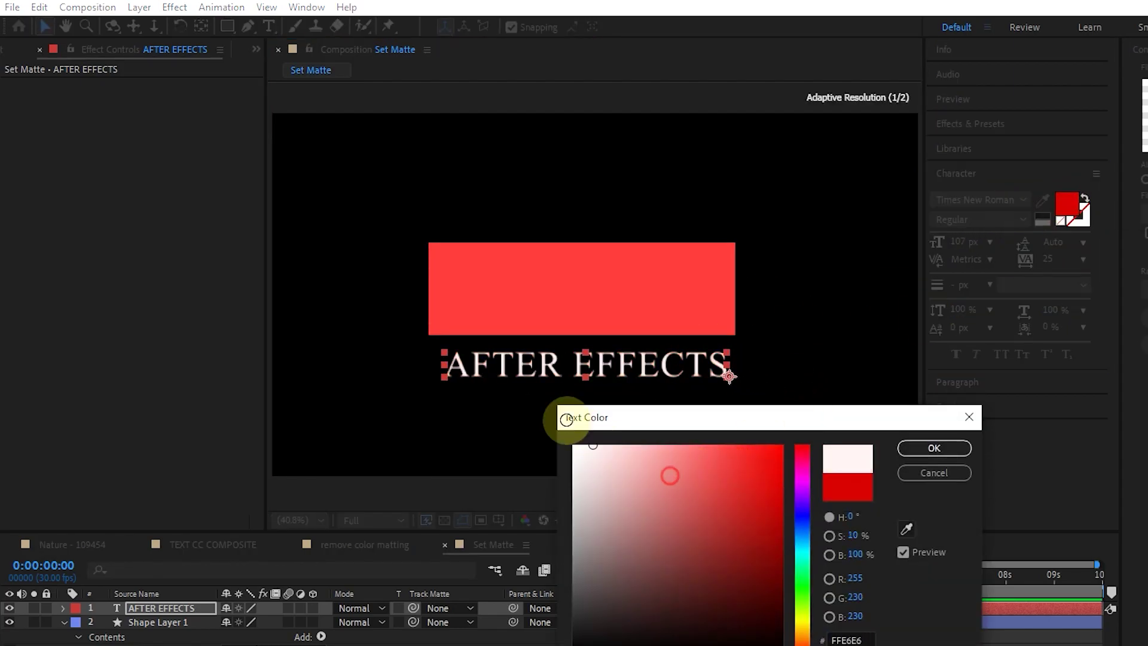
key(Return)
mouse_move(562, 373)
mouse_down()
mouse_move(558, 336)
mouse_move(568, 333)
mouse_move(554, 357)
mouse_up()
Apply Set Matte to the text overlapping the rectangle's lower edge, taking the matte from Shape Layer 1
click(966, 124)
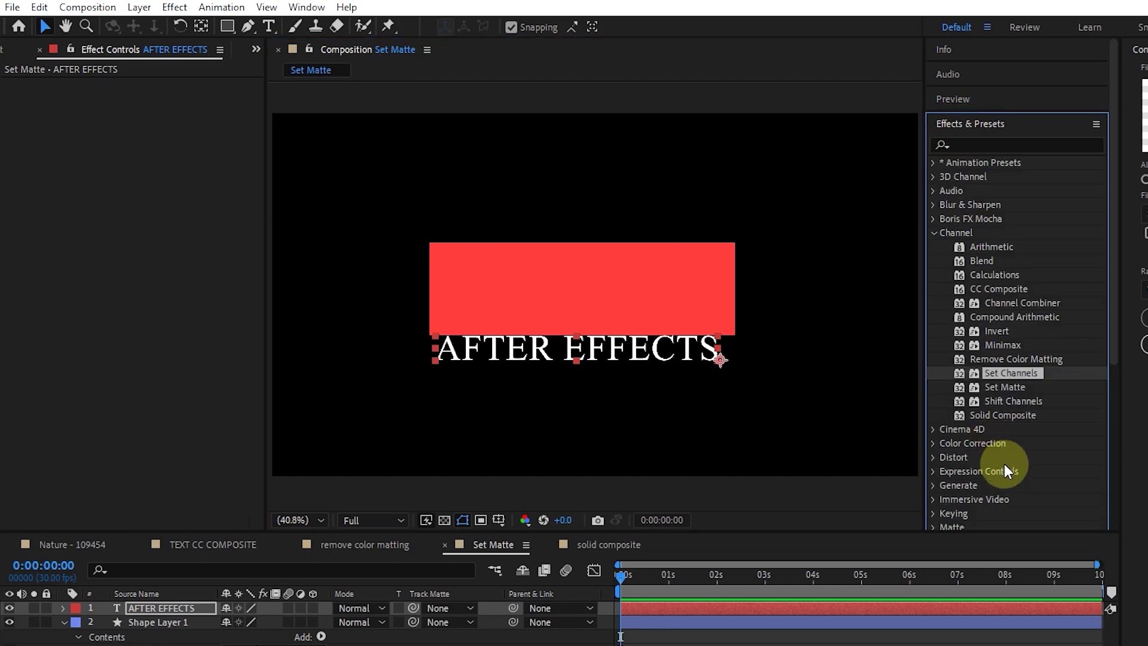
drag(1011, 386, 166, 607)
drag(470, 349, 646, 325)
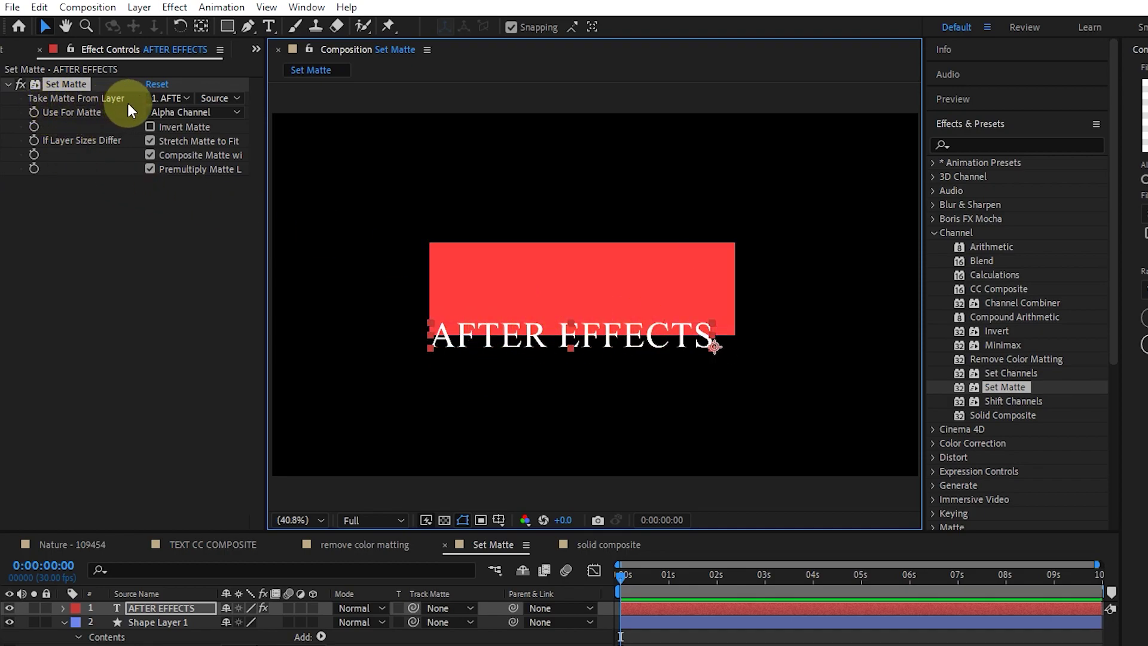
click(166, 96)
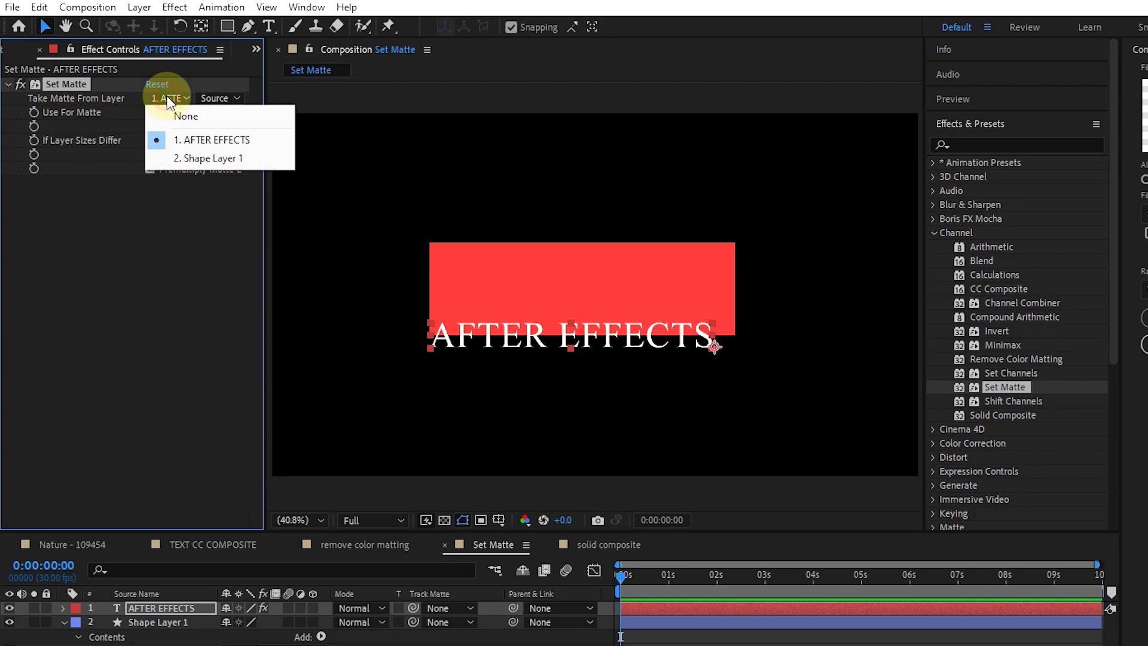
click(184, 158)
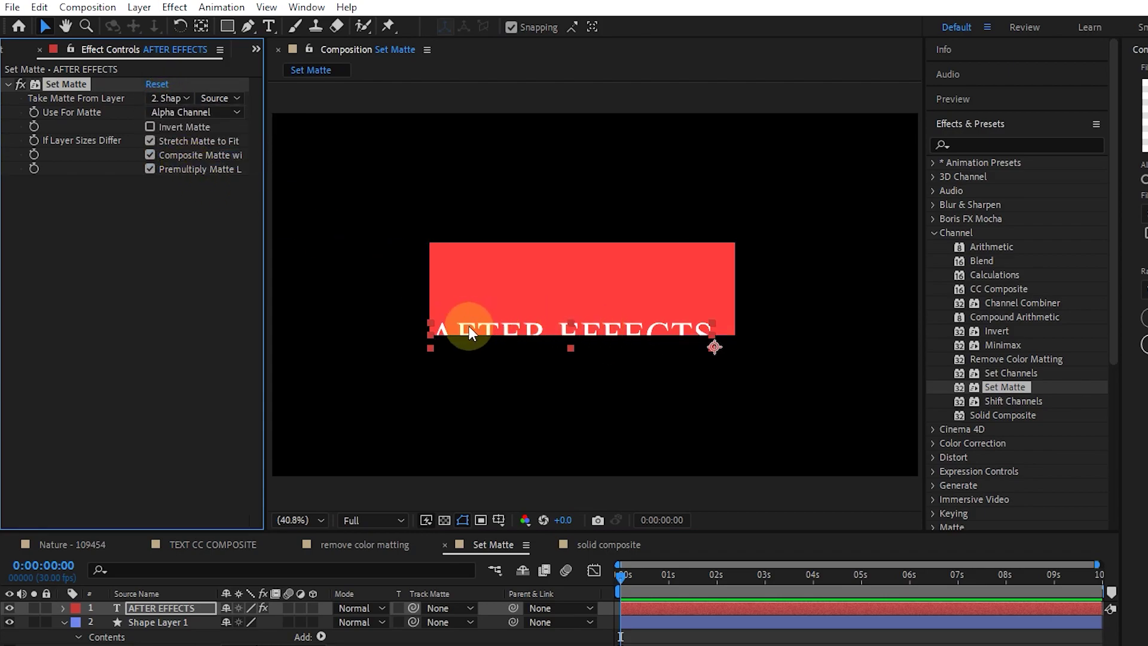
Turn off snapping and move the text across the rectangle's edges, finishing centred inside it
drag(469, 332, 568, 230)
click(510, 27)
drag(572, 282, 748, 312)
drag(673, 294, 584, 288)
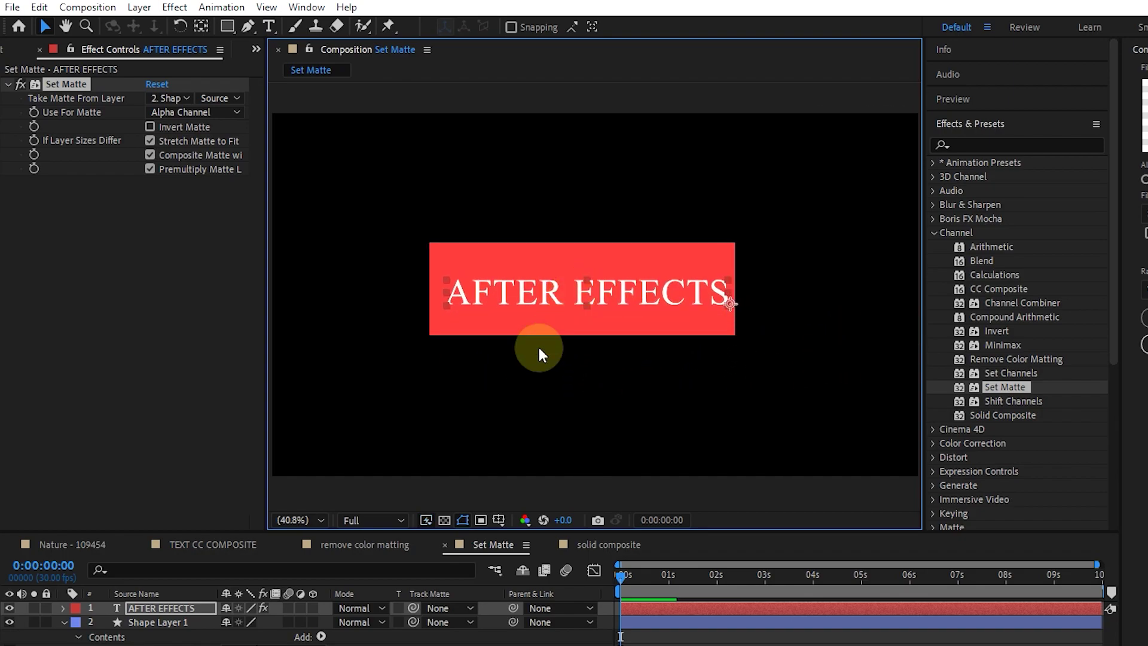
Try Invert Matte while moving the text in and out of the rectangle, and restore the regular matte
click(150, 127)
drag(610, 302, 493, 263)
drag(435, 230, 569, 278)
click(55, 73)
click(54, 73)
Try Luminance, Hue and Green Channel as Set Matte's Use For Matte option, and return to Alpha Channel
click(180, 112)
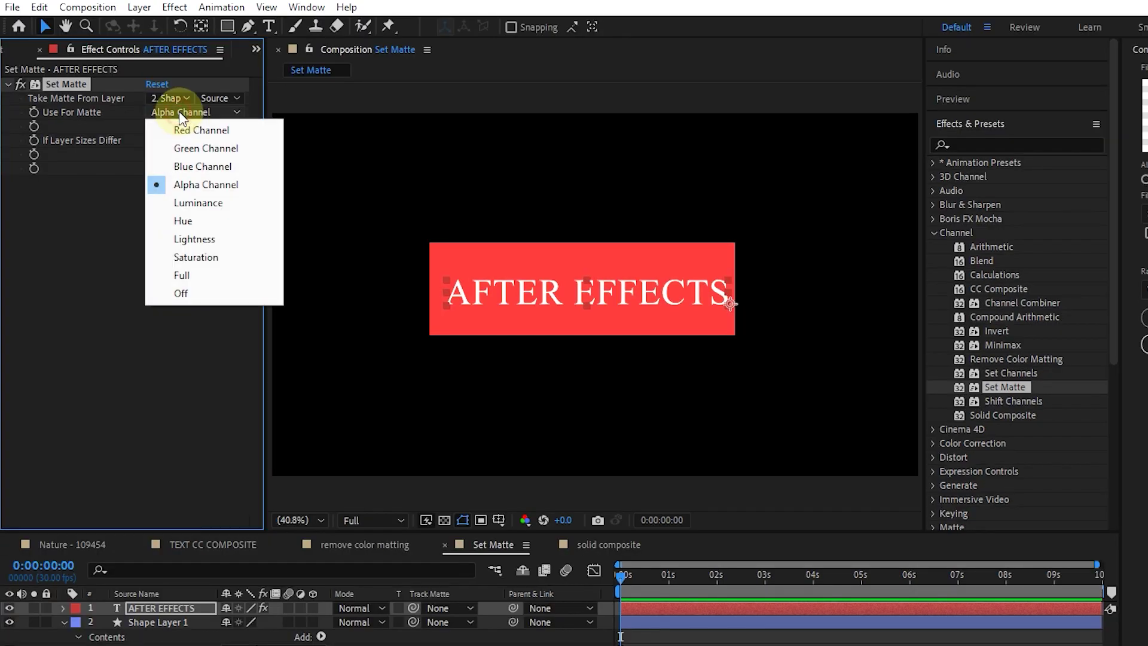
click(180, 200)
click(179, 112)
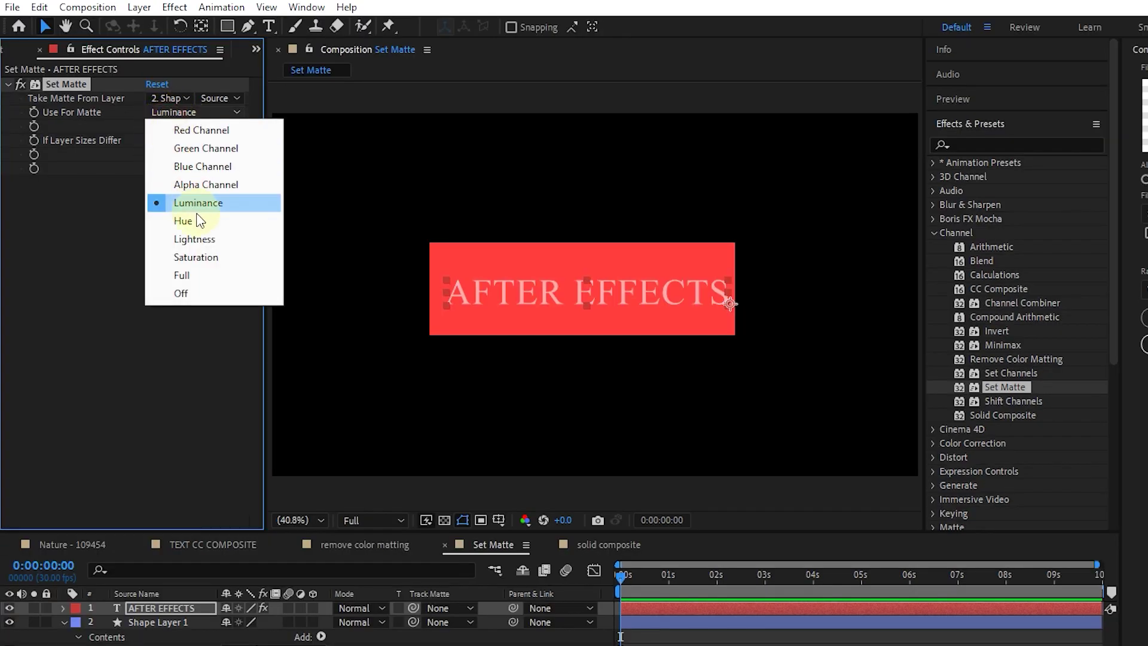
click(187, 220)
click(179, 111)
click(183, 148)
click(550, 297)
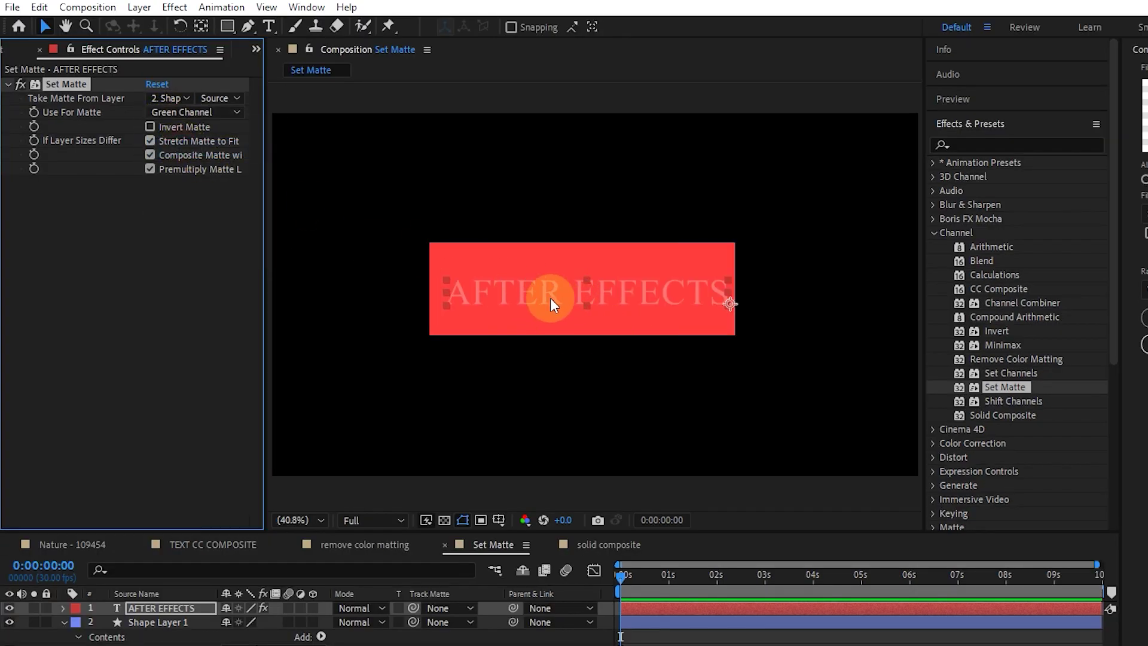
click(166, 117)
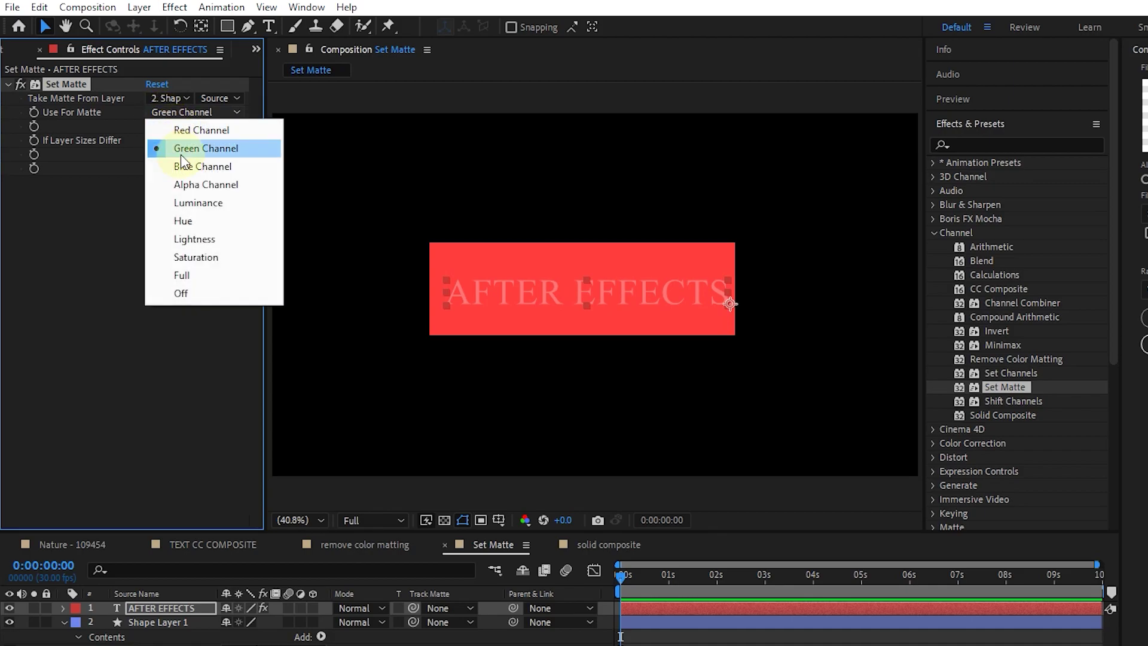
click(206, 184)
Delete Set Matte from the text layer and apply Shift Channels to the girl layer in the Nature - 109454 composition
click(70, 83)
key(Delete)
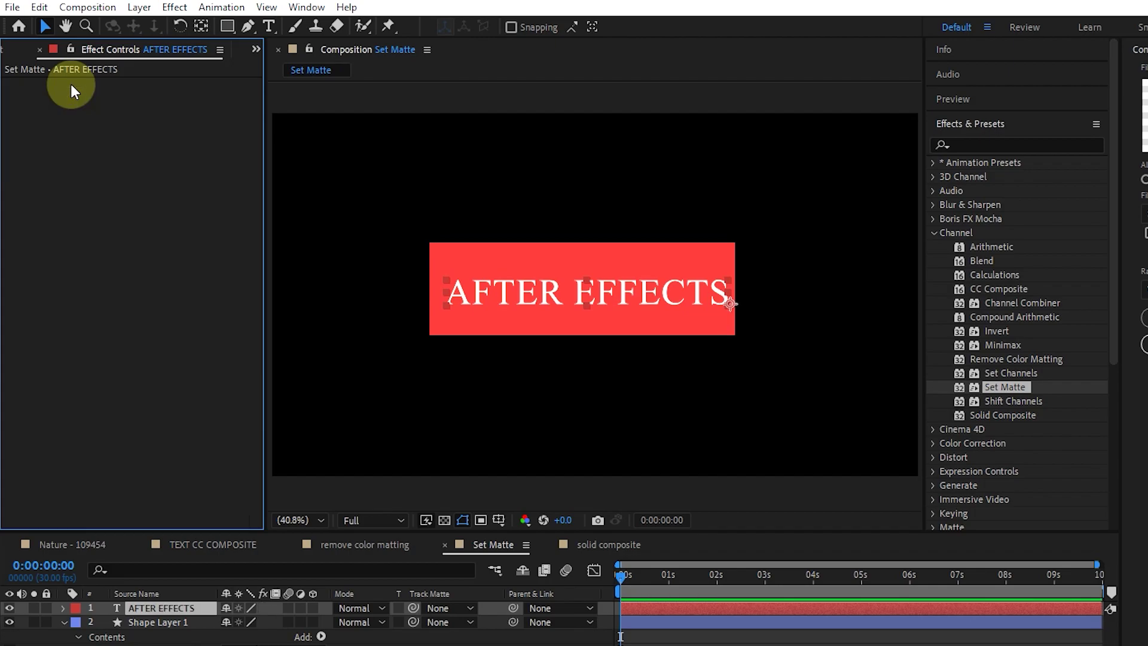
click(46, 544)
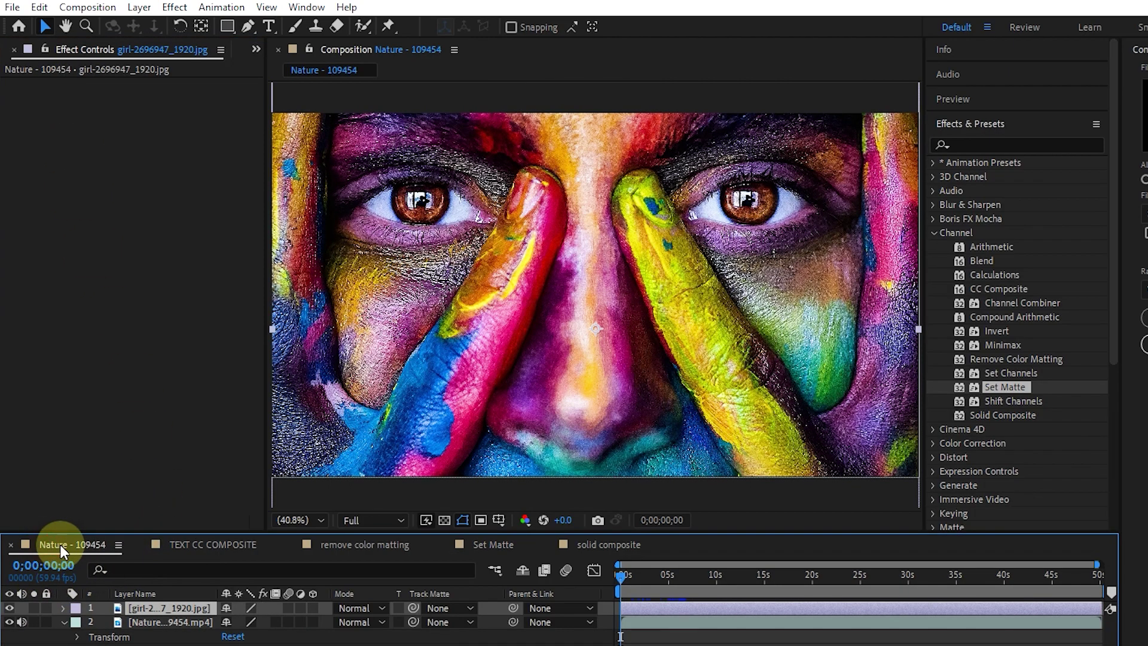
drag(1017, 402, 599, 328)
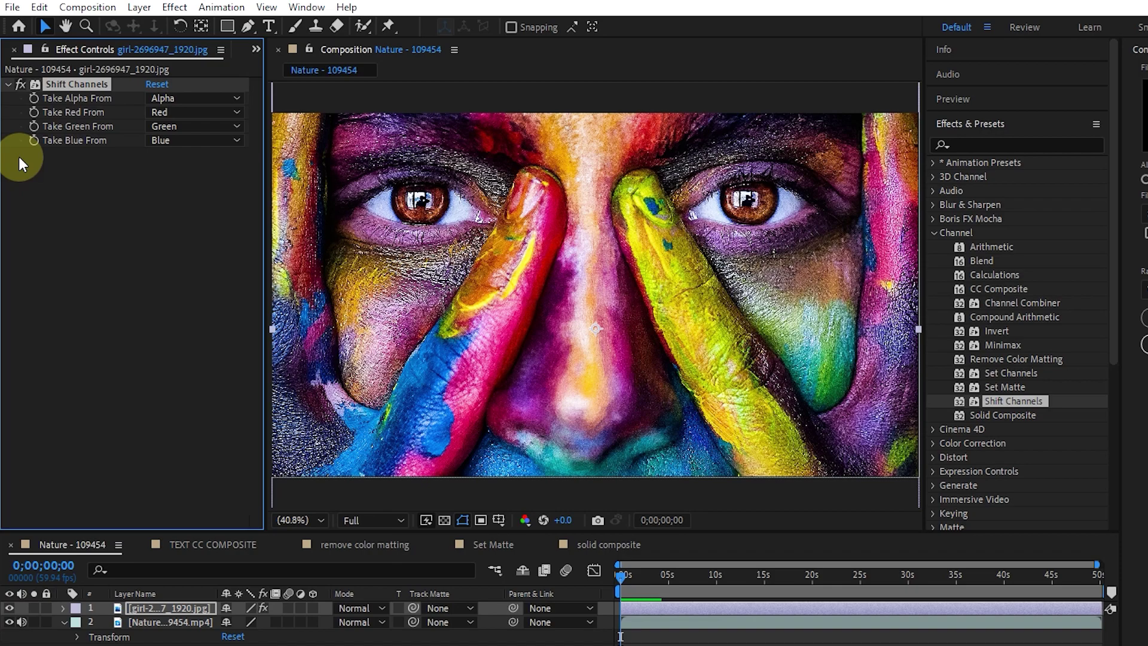
Try Green and Hue as the Take Red From source in Shift Channels, and set it back to Red
click(177, 112)
click(186, 166)
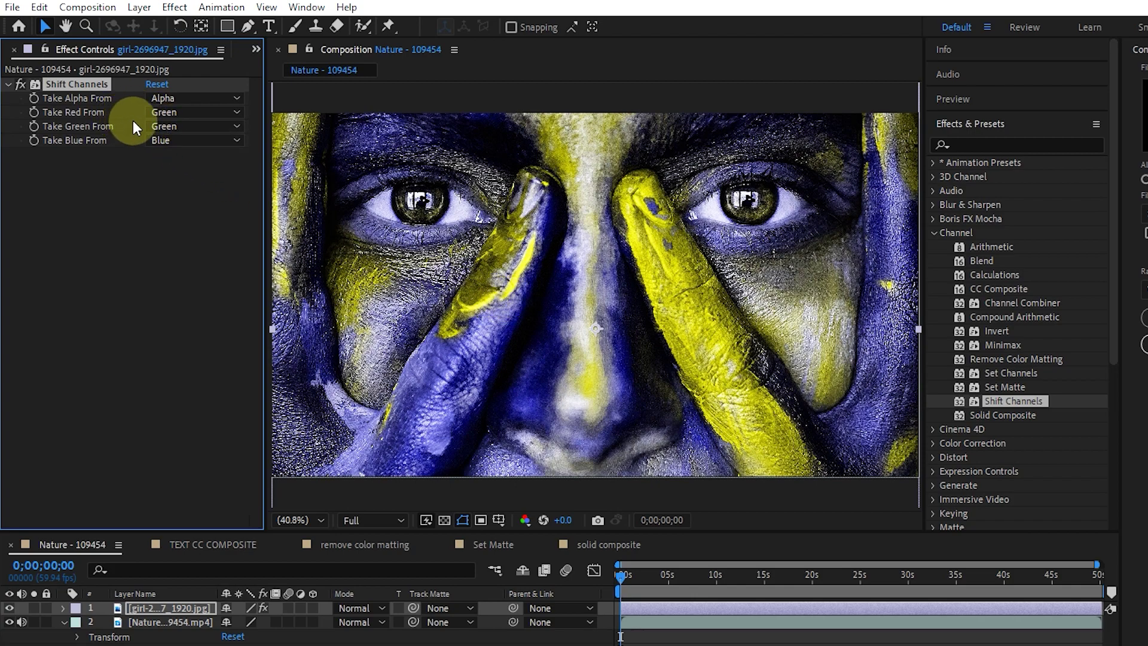
click(168, 112)
click(187, 220)
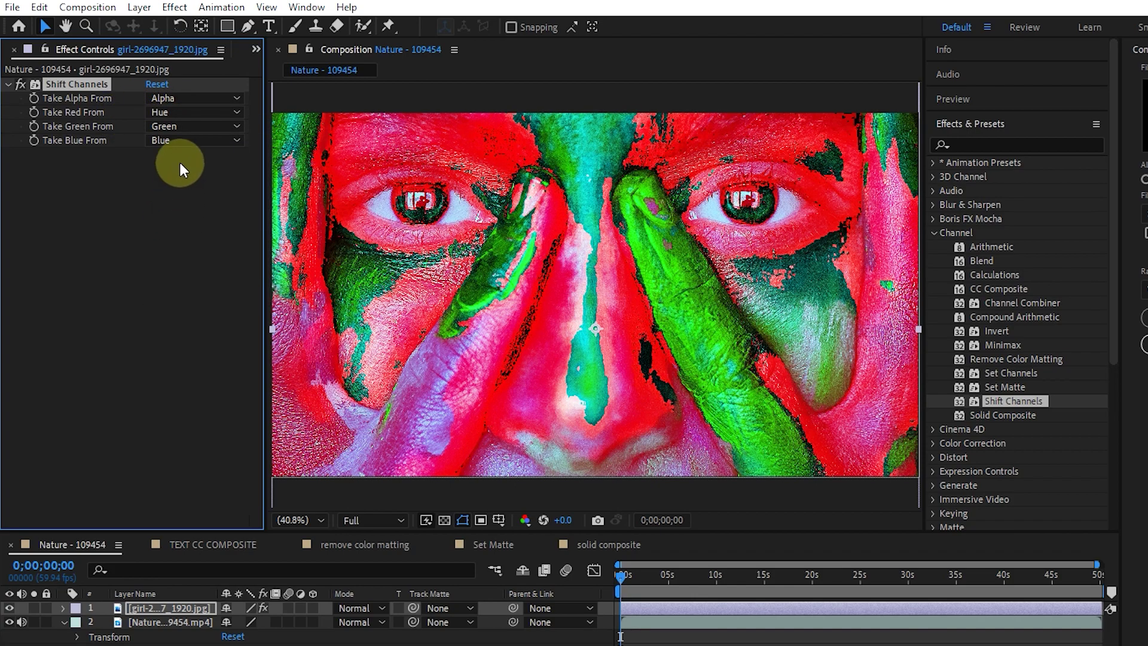
click(193, 112)
click(189, 148)
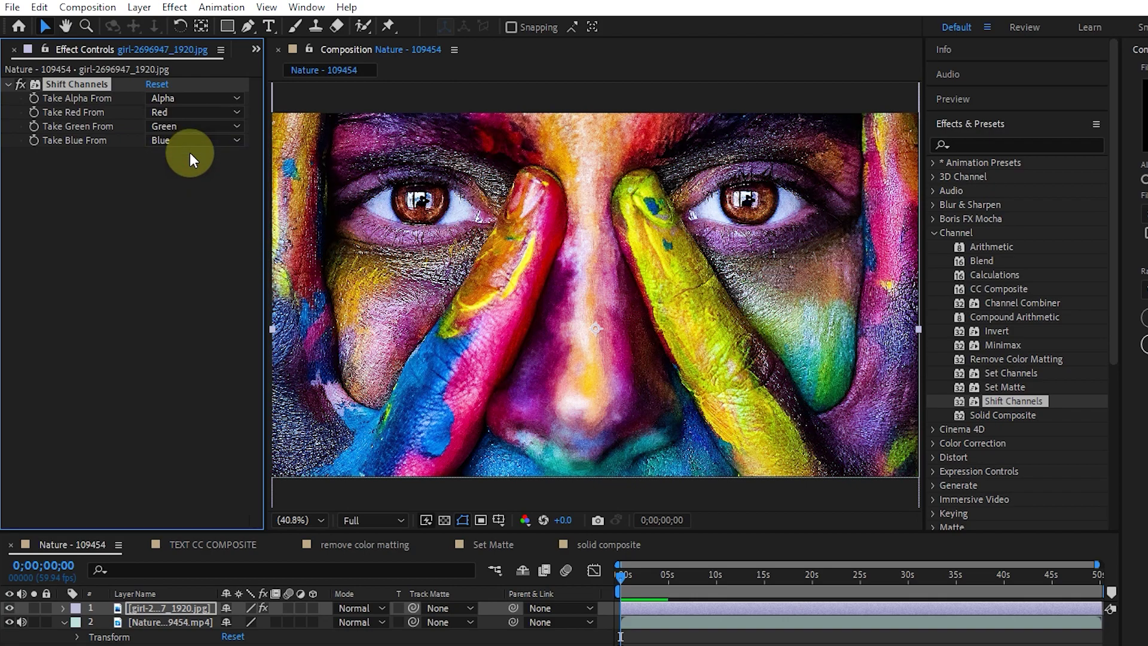
Try Luminance and Lightness for Take Alpha From in Shift Channels, and settle on Saturation
click(183, 99)
click(197, 189)
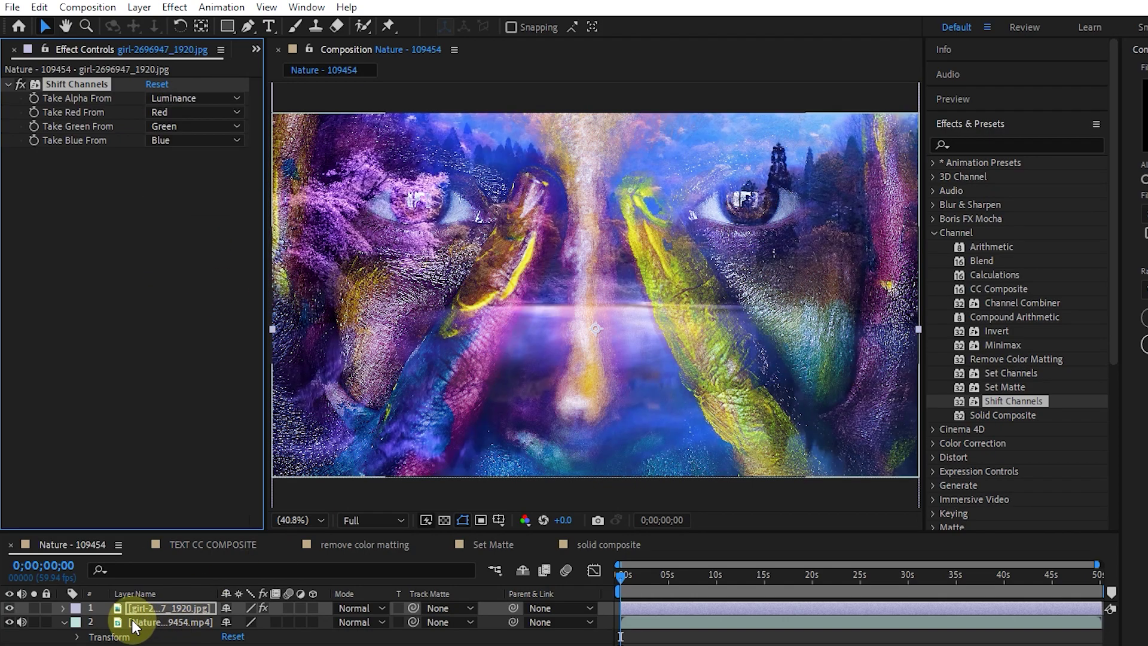
click(187, 98)
click(181, 222)
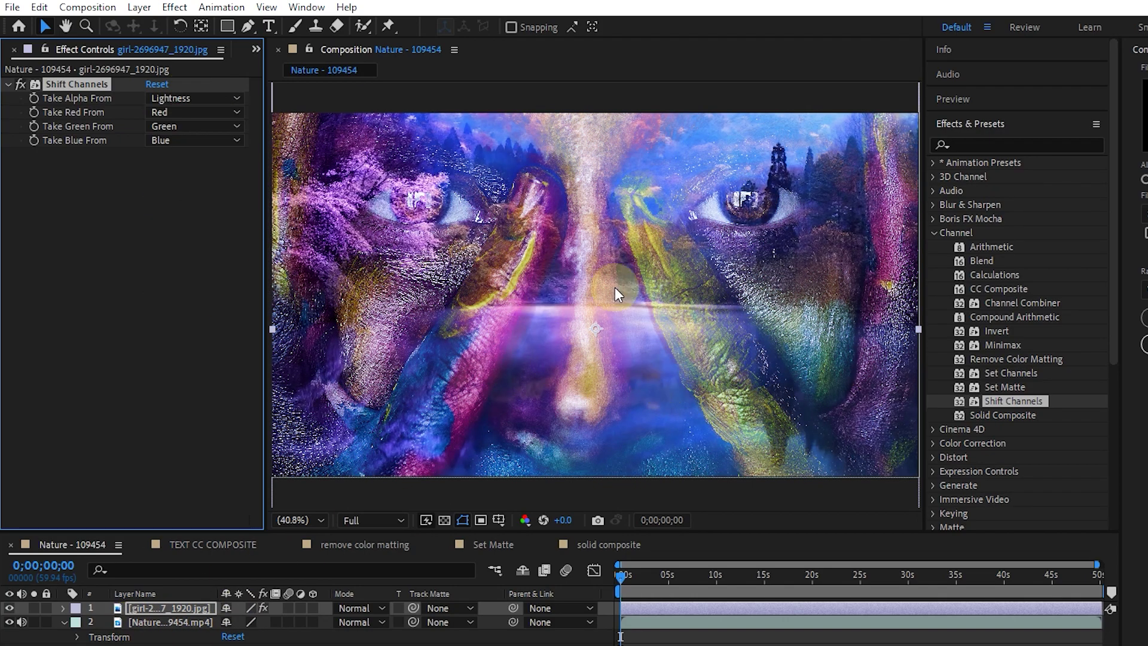
click(160, 101)
click(203, 245)
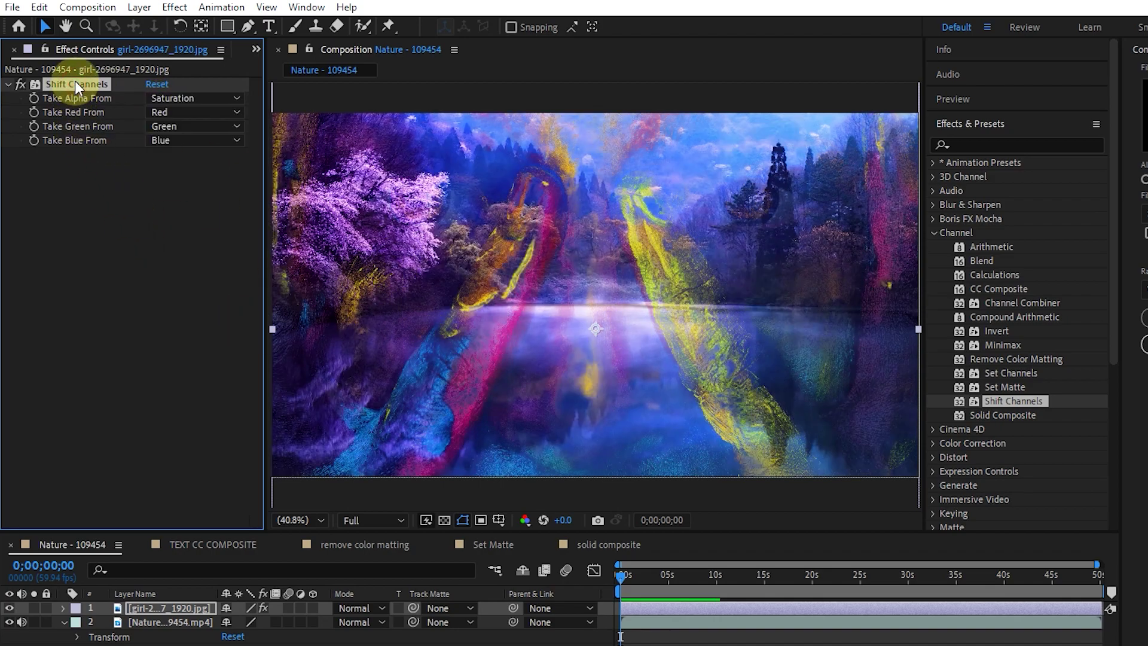
Delete Shift Channels from the girl layer and add the [2-3].png sequence to the solid composite composition
key(Delete)
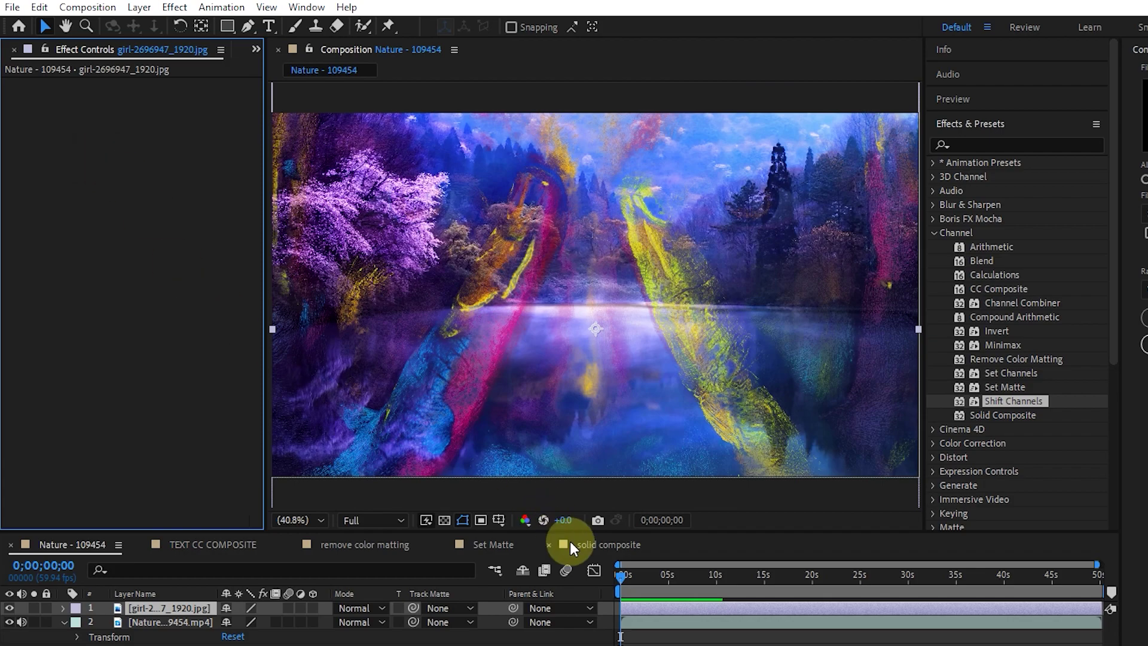
click(604, 544)
click(24, 49)
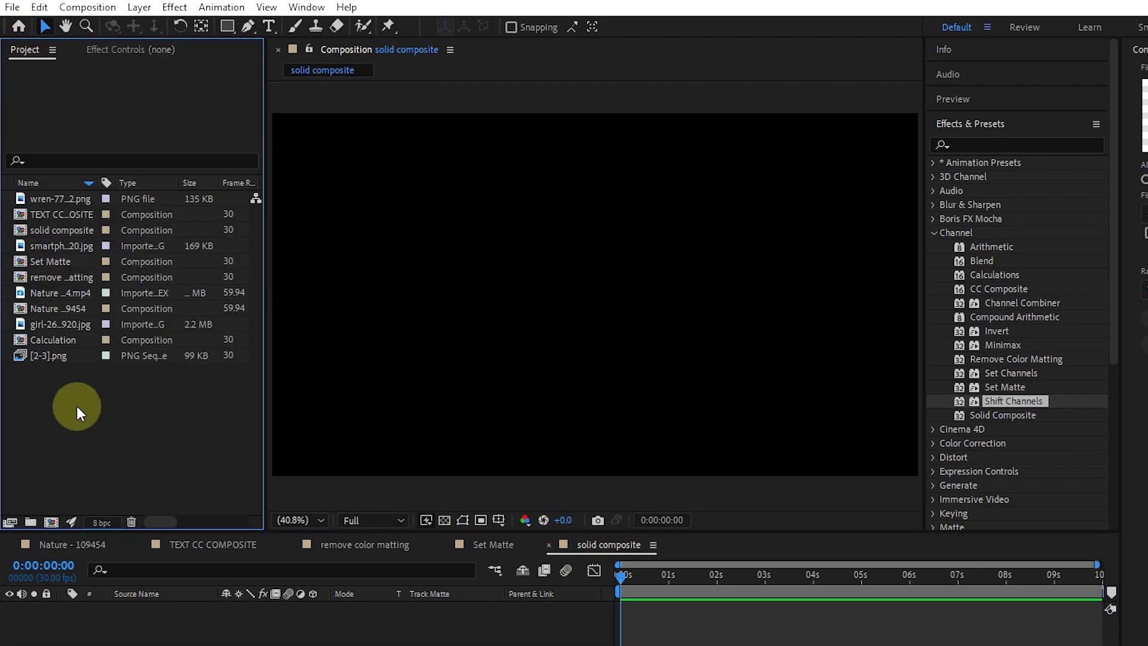
drag(55, 357, 105, 616)
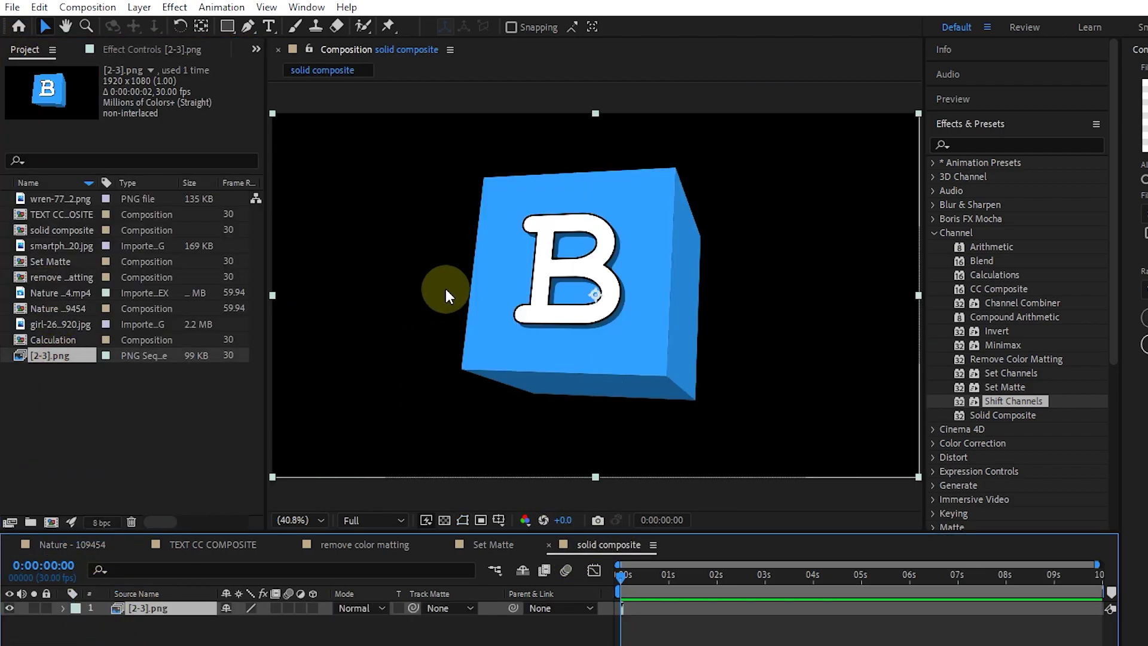
Show the transparency grid, toggle the [2-3].png layer's visibility off and on, and apply Solid Composite to that layer
click(444, 520)
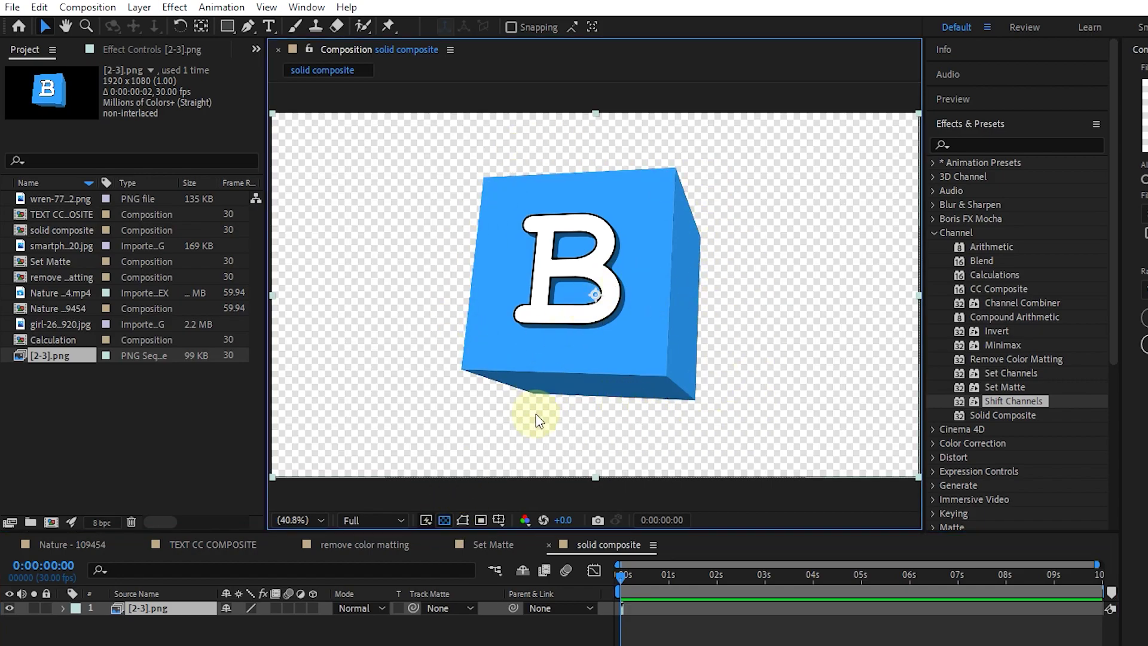
click(9, 608)
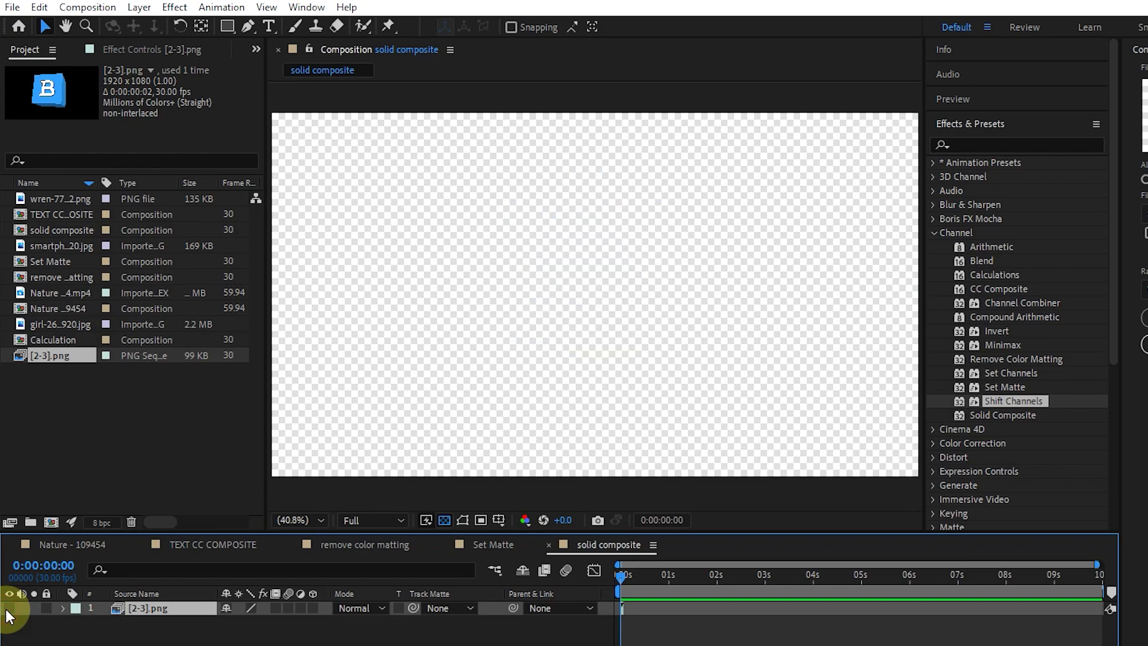
click(9, 608)
drag(998, 415, 174, 606)
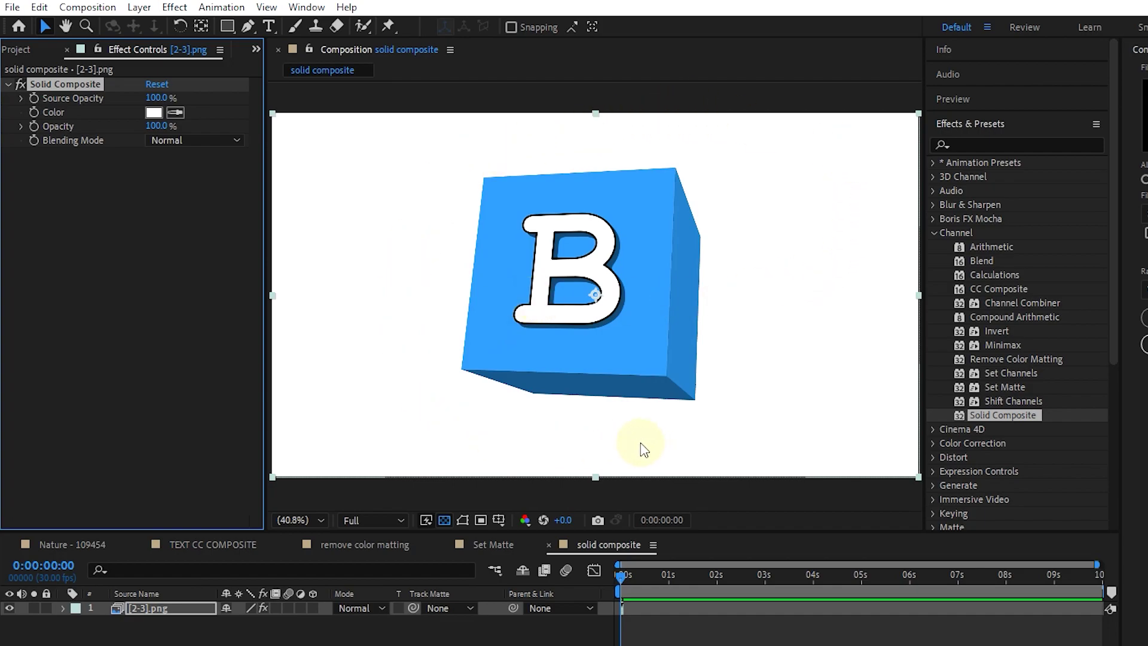
Set the Solid Composite color to the pinkish red DE0054
click(157, 113)
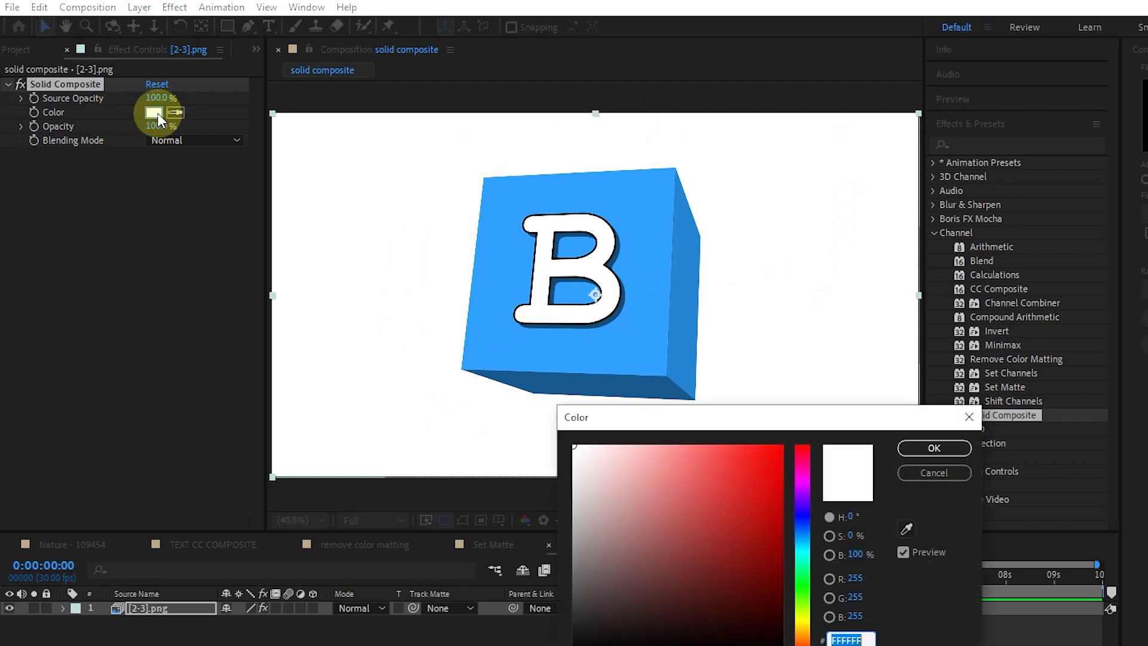
drag(754, 453, 798, 472)
click(796, 583)
click(808, 591)
drag(808, 592, 813, 458)
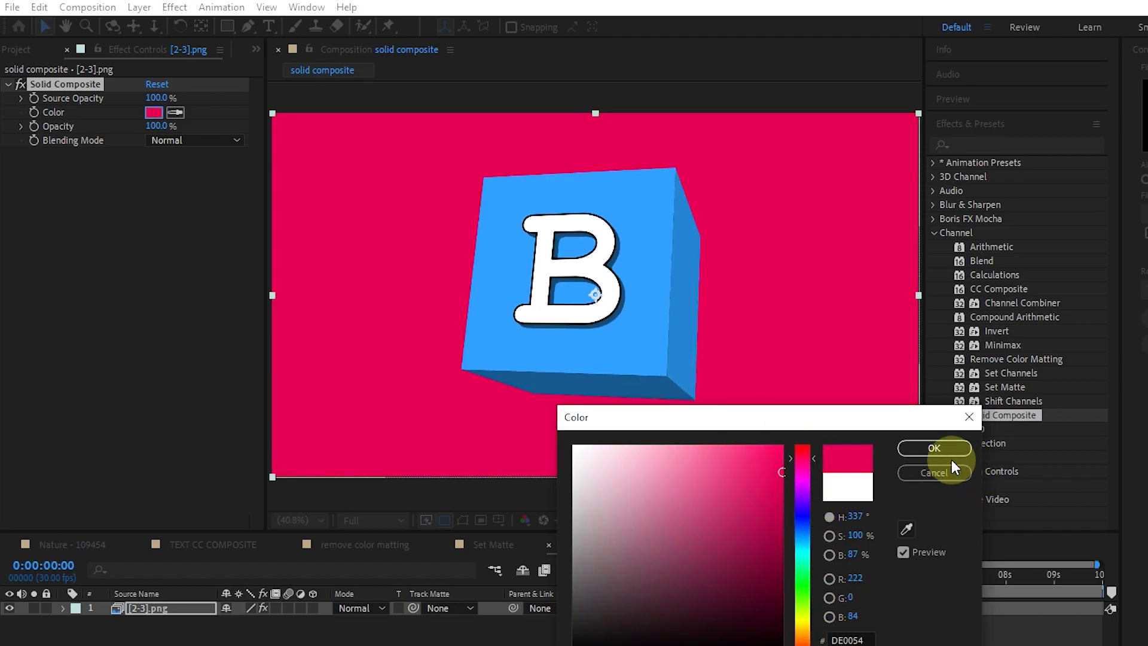
click(934, 449)
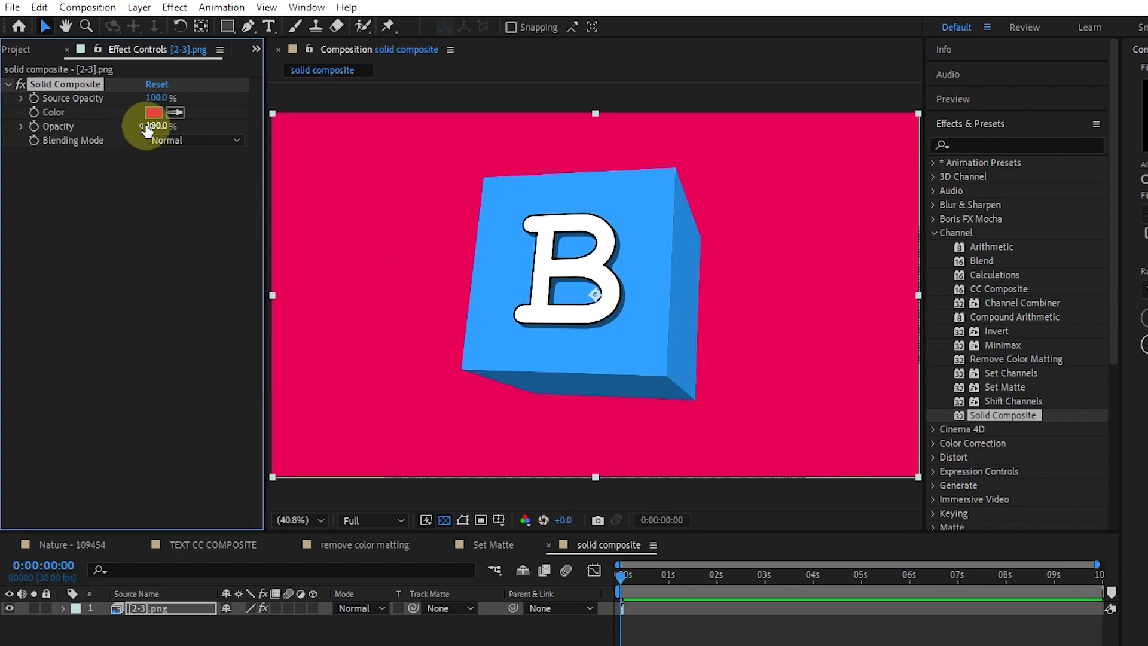
Try a reduced Opacity in Solid Composite, settle on 98%, and set Source Opacity to 43%
mouse_move(148, 130)
mouse_down()
mouse_move(102, 133)
mouse_move(133, 146)
mouse_up()
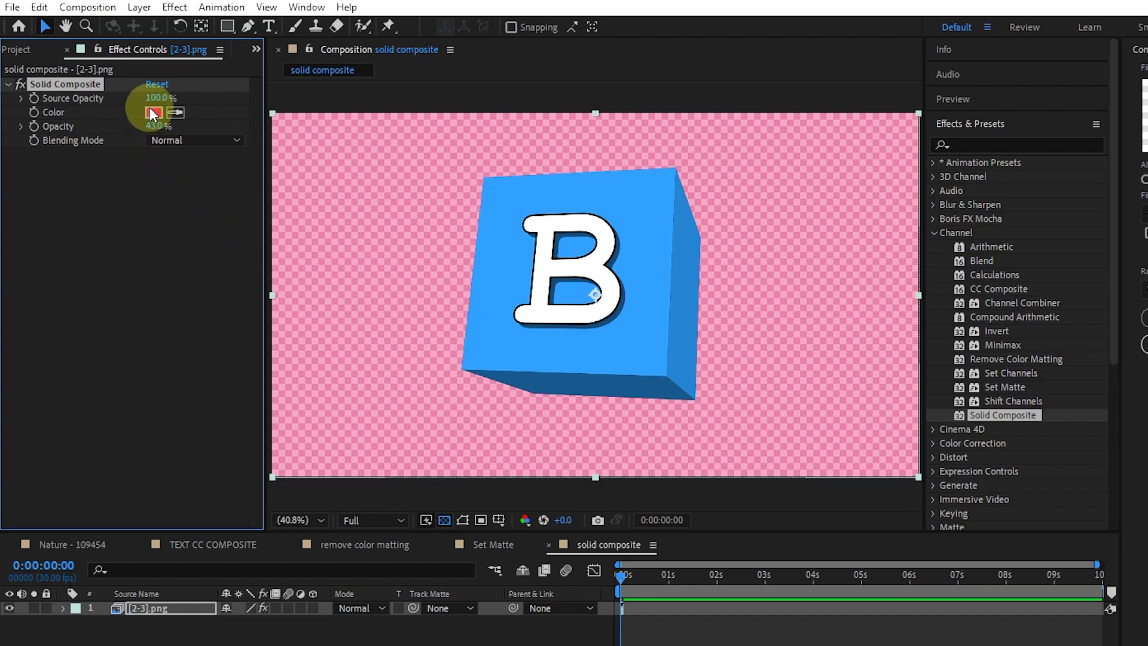
mouse_move(154, 127)
mouse_down()
mouse_move(269, 141)
mouse_move(120, 146)
mouse_move(144, 138)
mouse_up()
drag(167, 97, 157, 98)
click(175, 112)
click(701, 300)
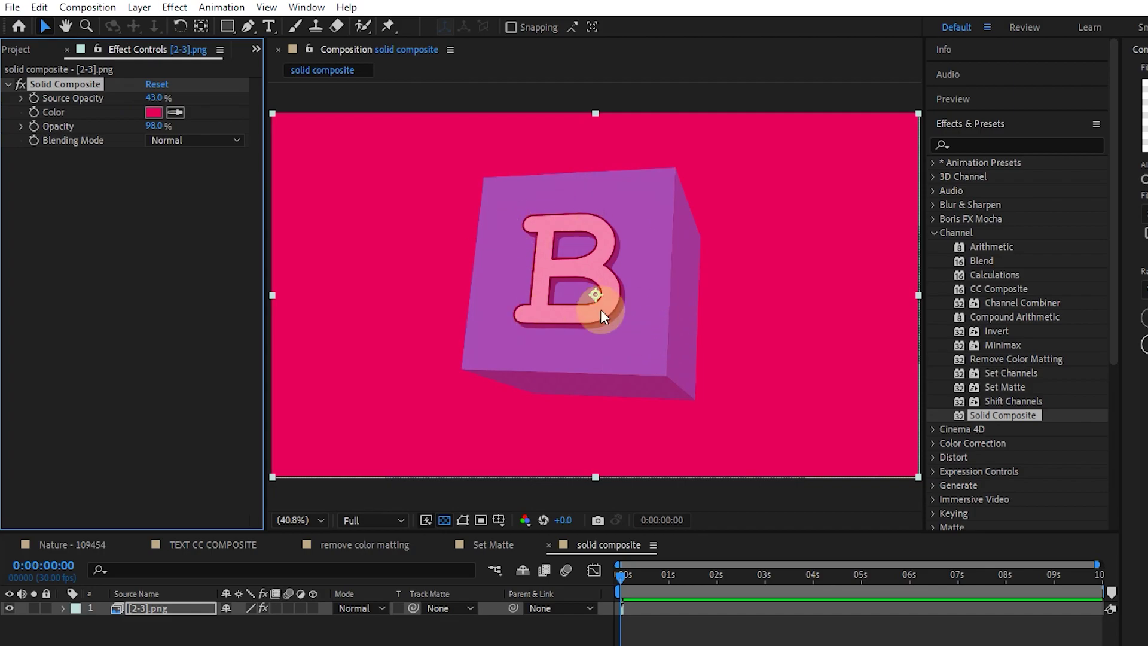
Set the Solid Composite Blending Mode to Multiply and raise Source Opacity to 81%
click(195, 140)
click(204, 203)
drag(154, 98, 192, 150)
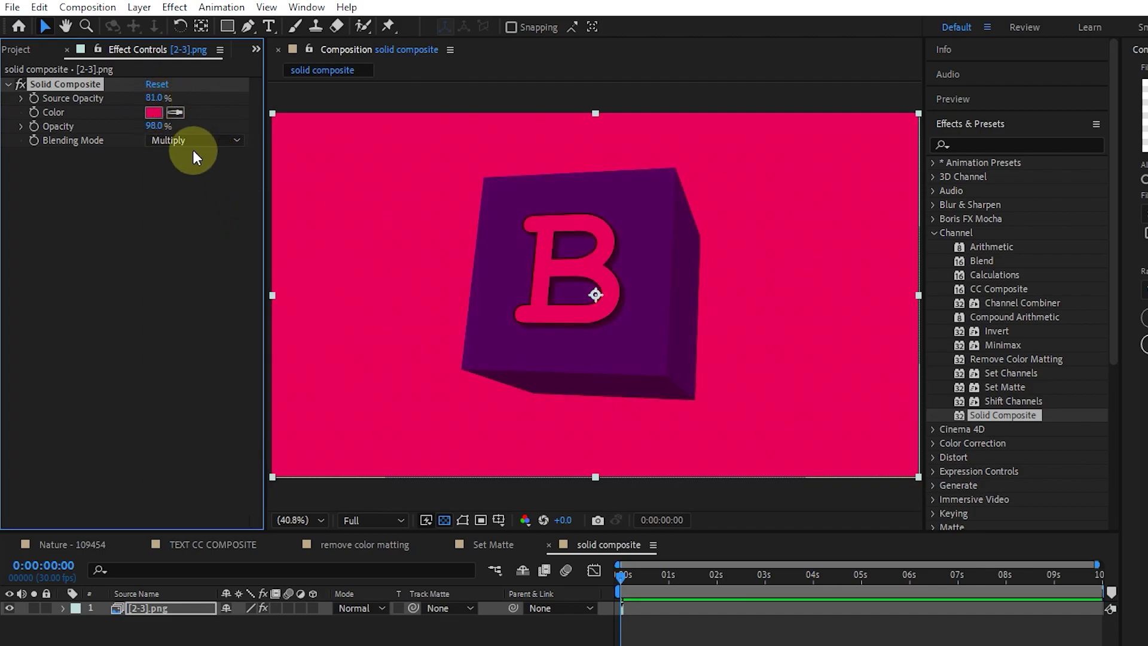
Try the Hard Light Blending Mode in Solid Composite, settle on Darken, and deselect the layer
click(192, 143)
click(221, 273)
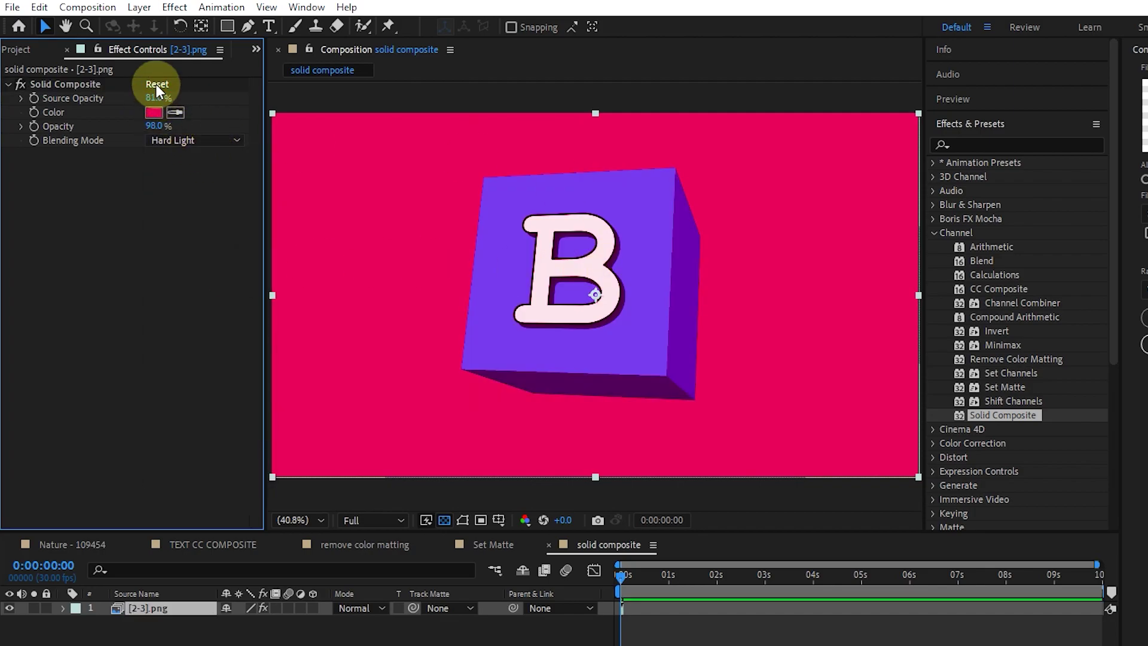
click(157, 140)
click(192, 339)
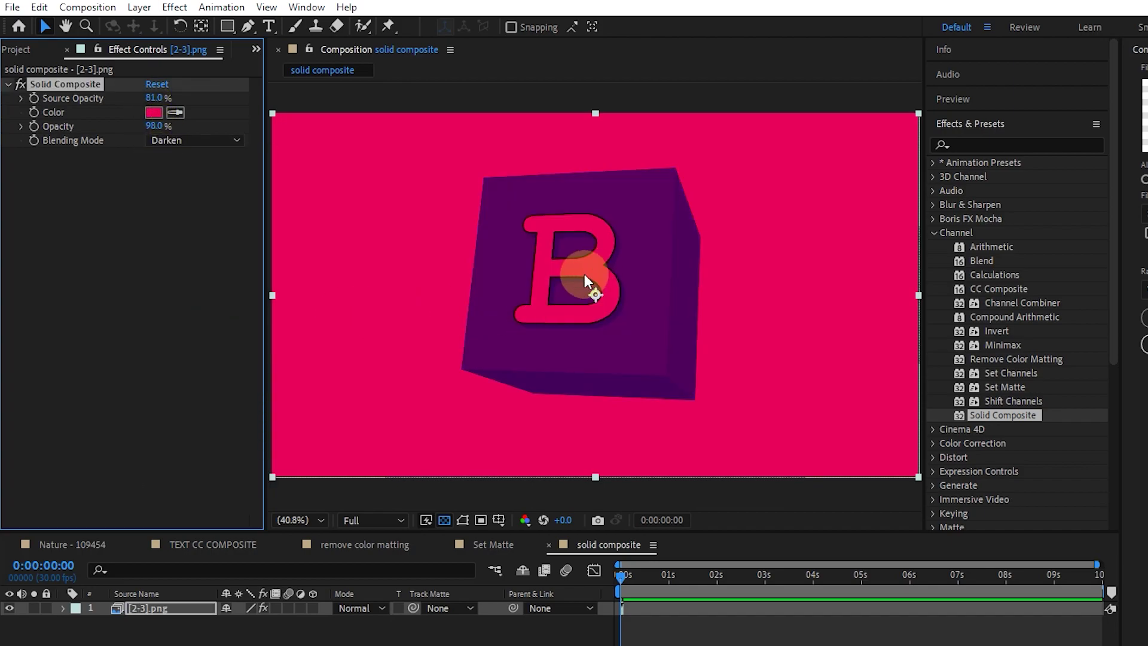
click(189, 640)
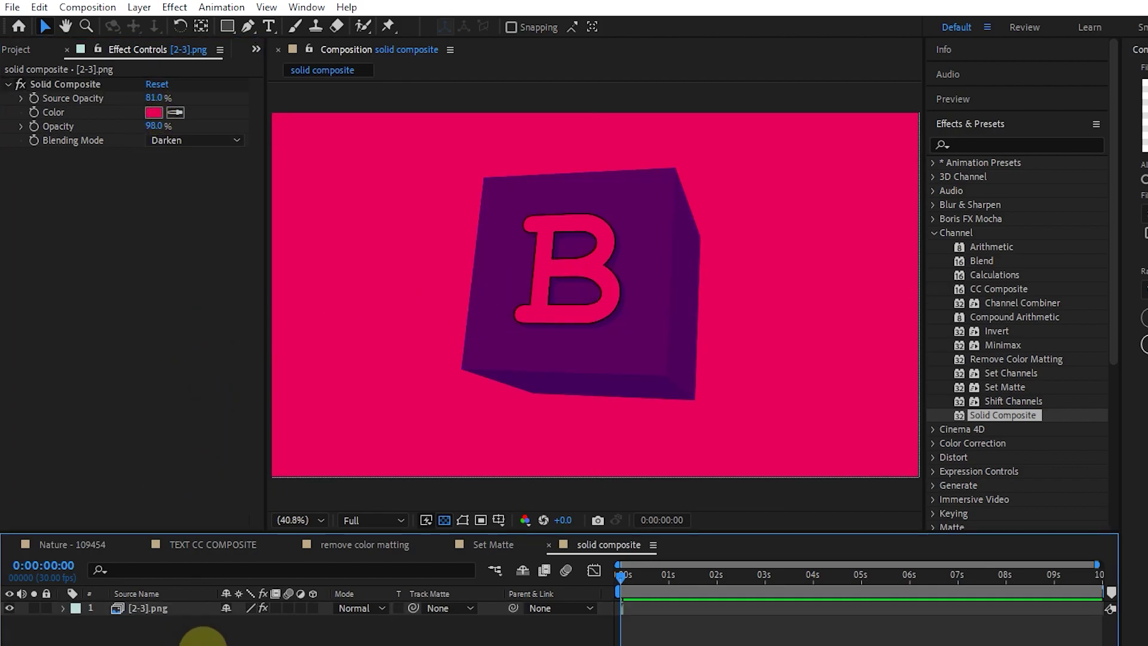